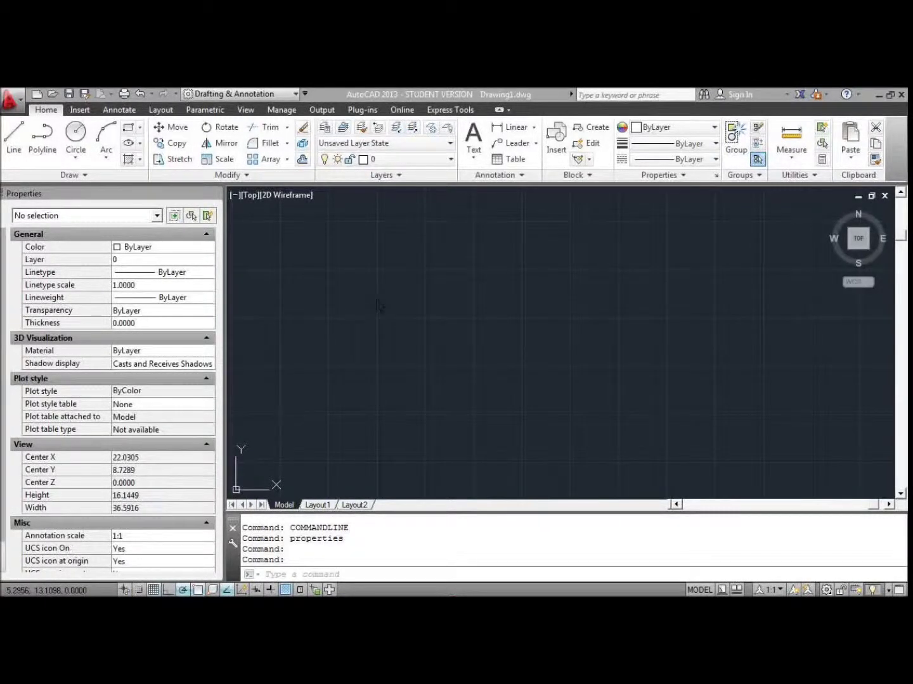
Start saving the drawing as a DWG copy and set the destination to the School folder in My Documents.
click(16, 105)
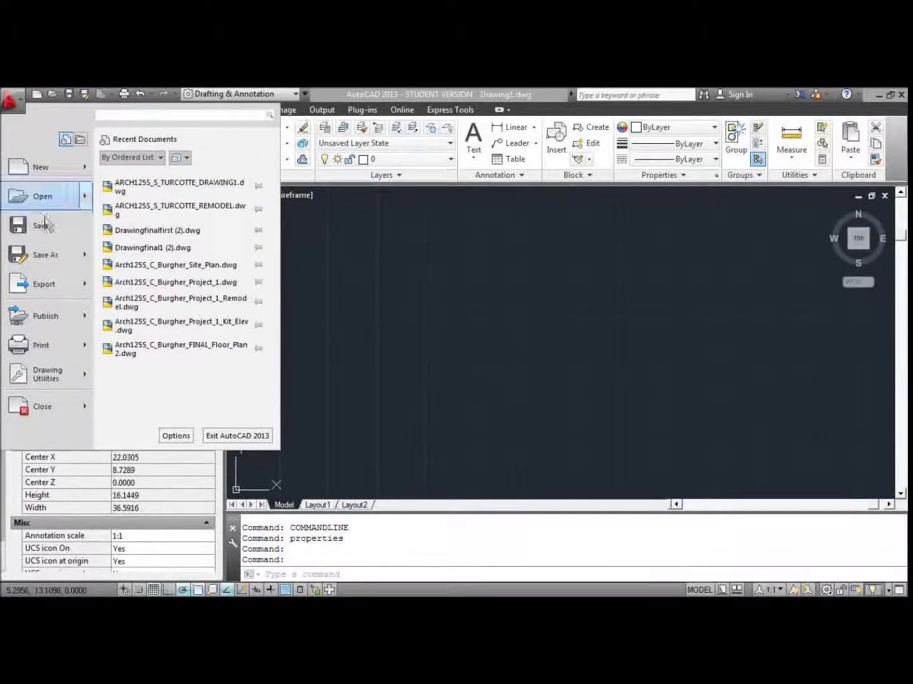
mouse_move(51, 257)
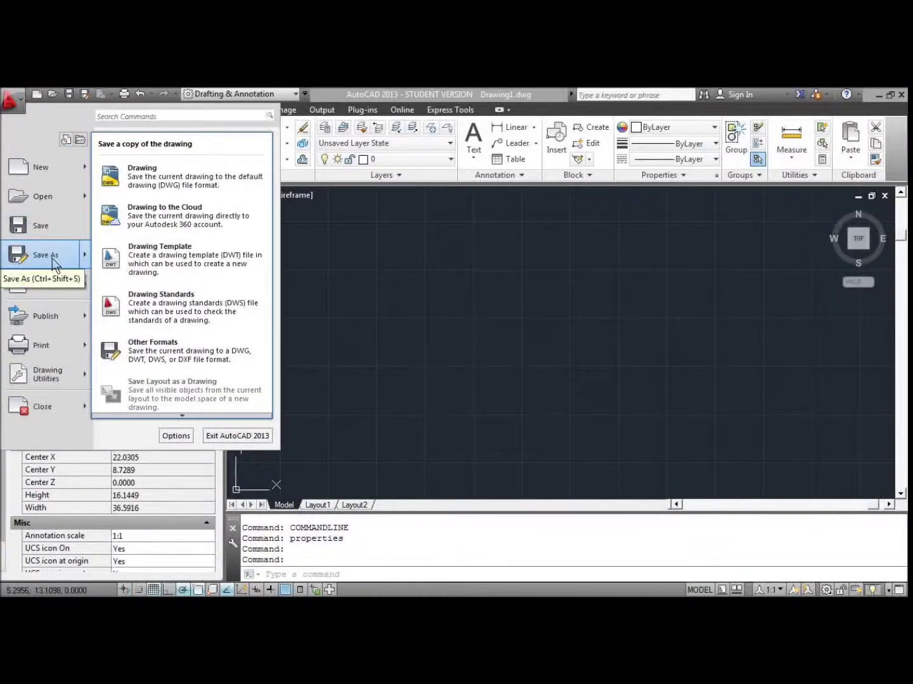
click(178, 179)
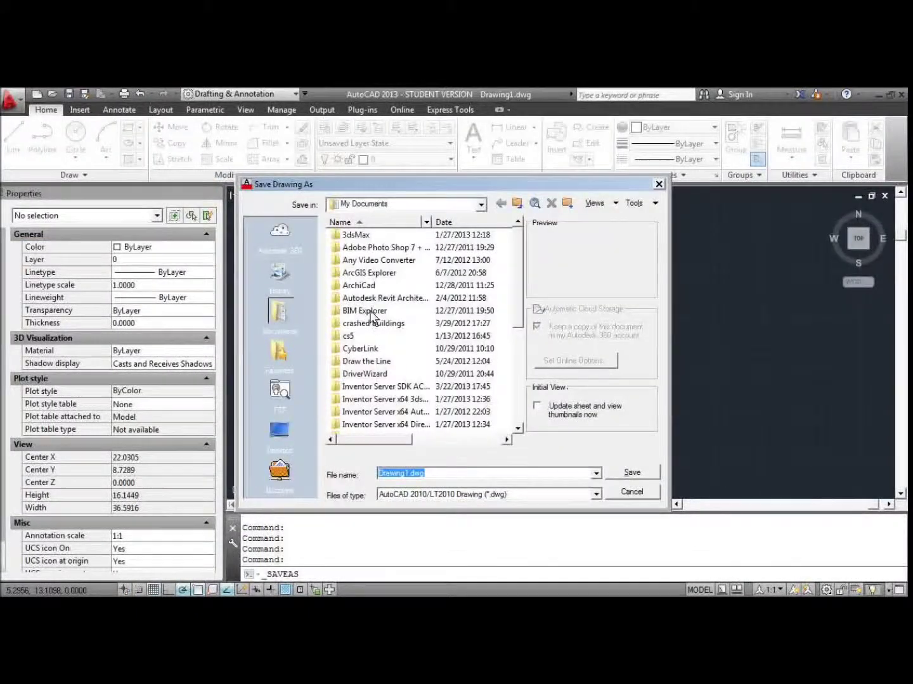
click(481, 205)
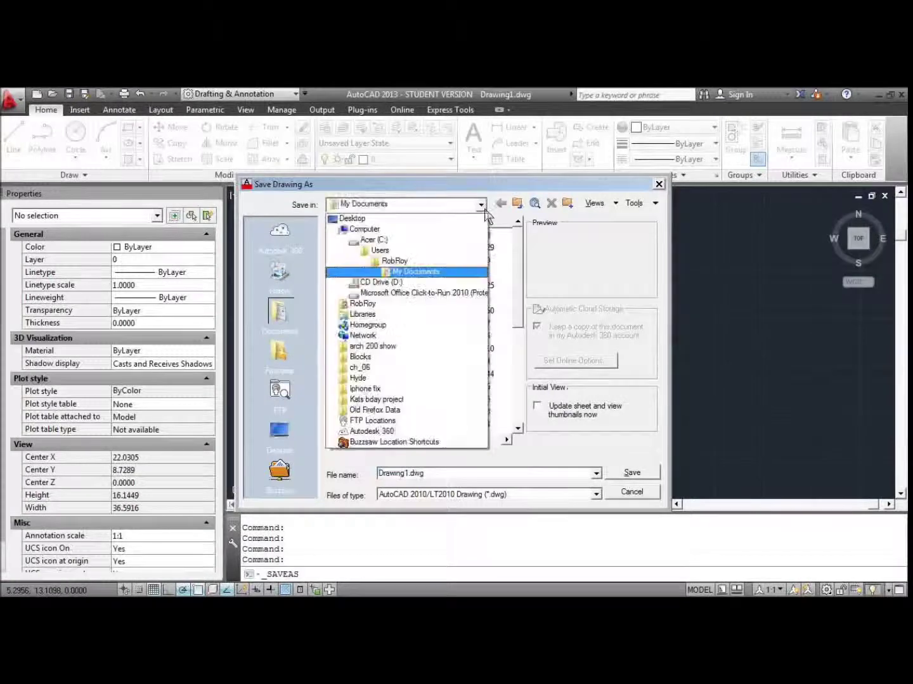
click(422, 262)
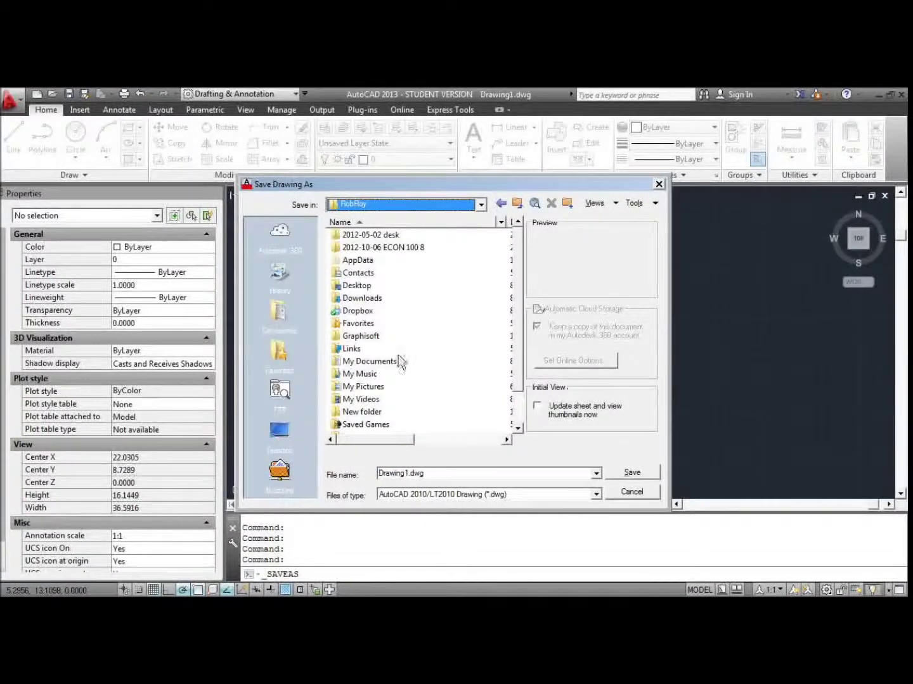
double_click(355, 363)
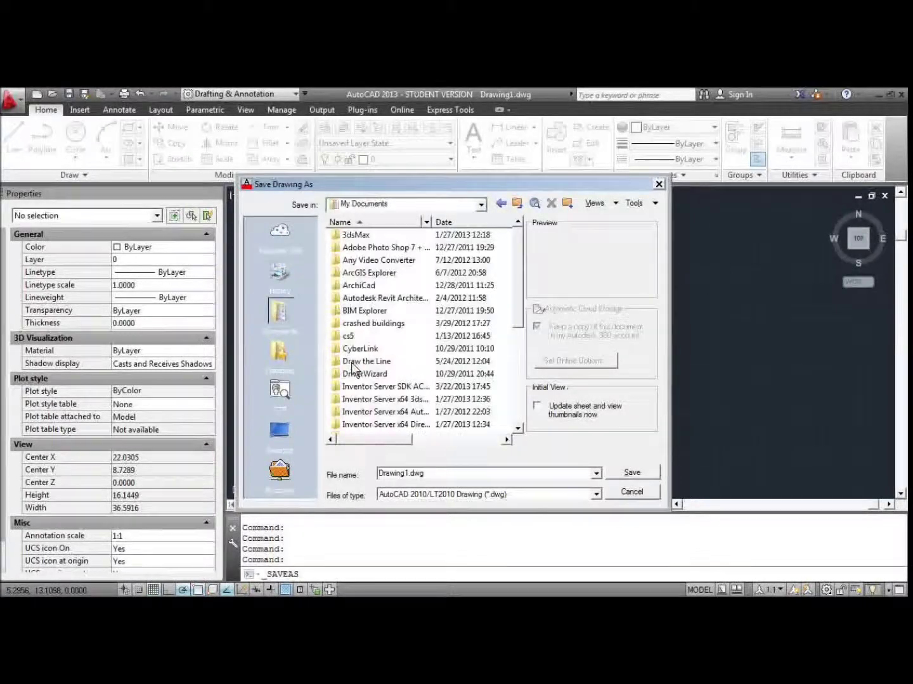
drag(516, 279, 518, 377)
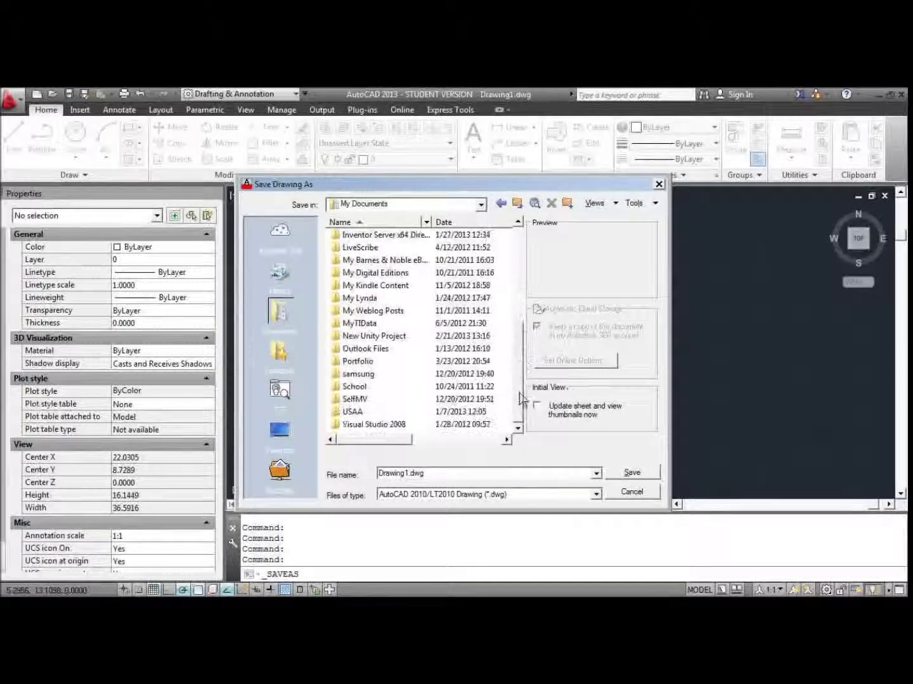
double_click(355, 387)
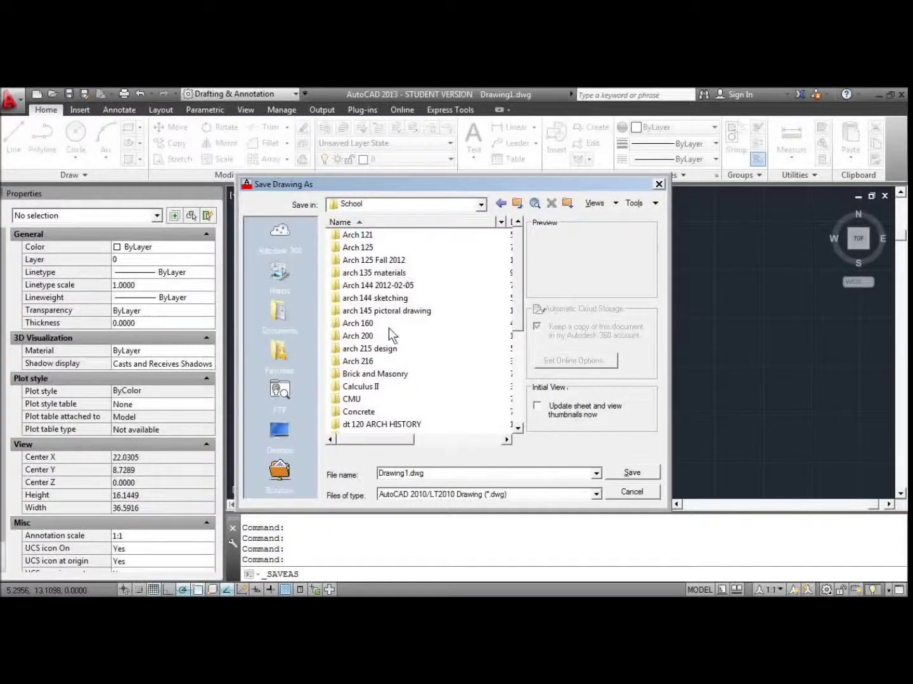
Name the file with the Arch150F prefix, the author's initial and surname, and the suffix -TB17x11, and save it.
drag(435, 472, 359, 476)
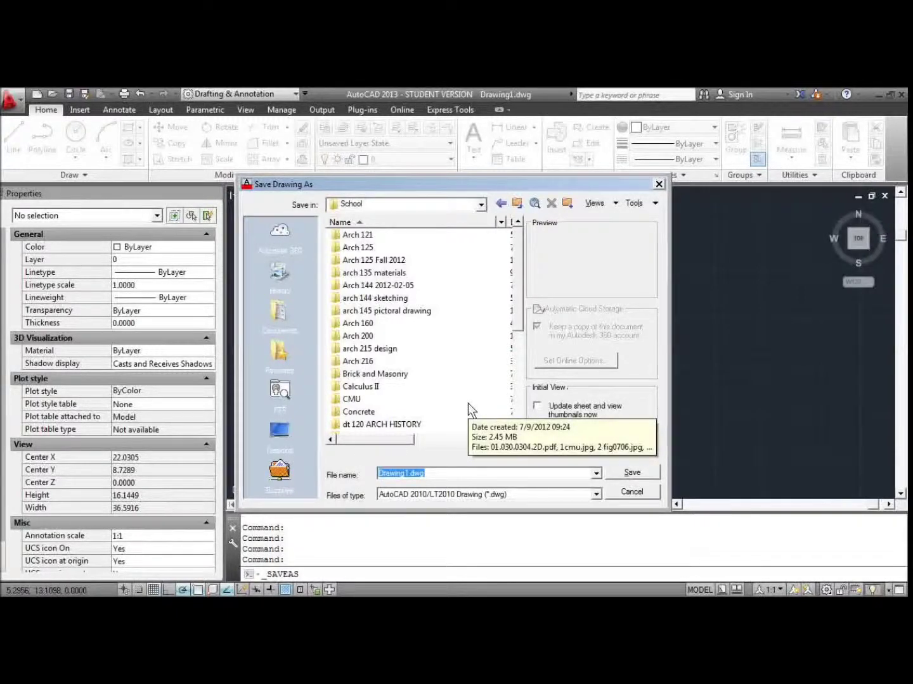
text(Ar)
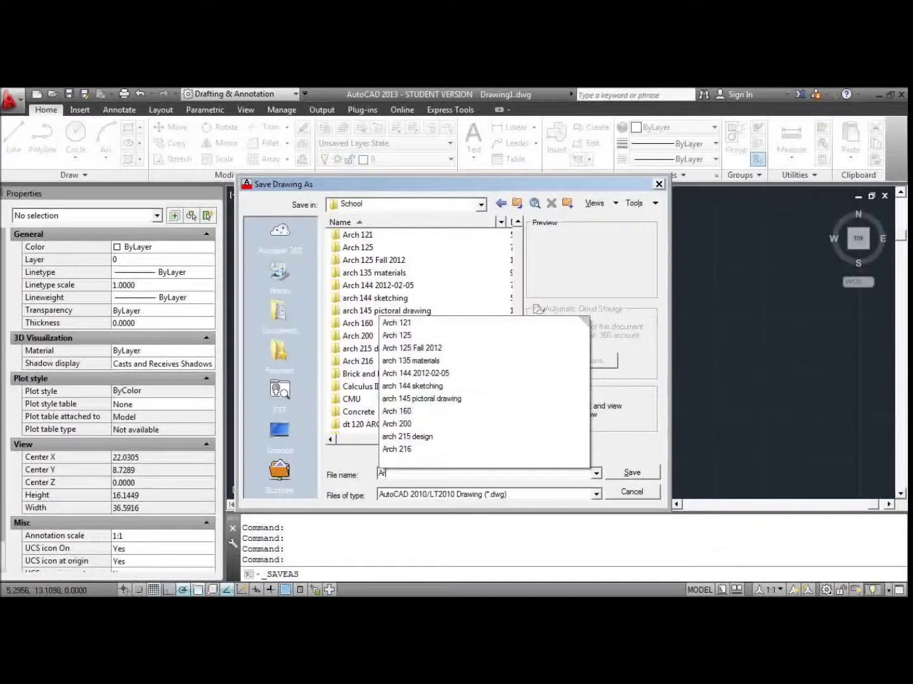
text(ch150F)
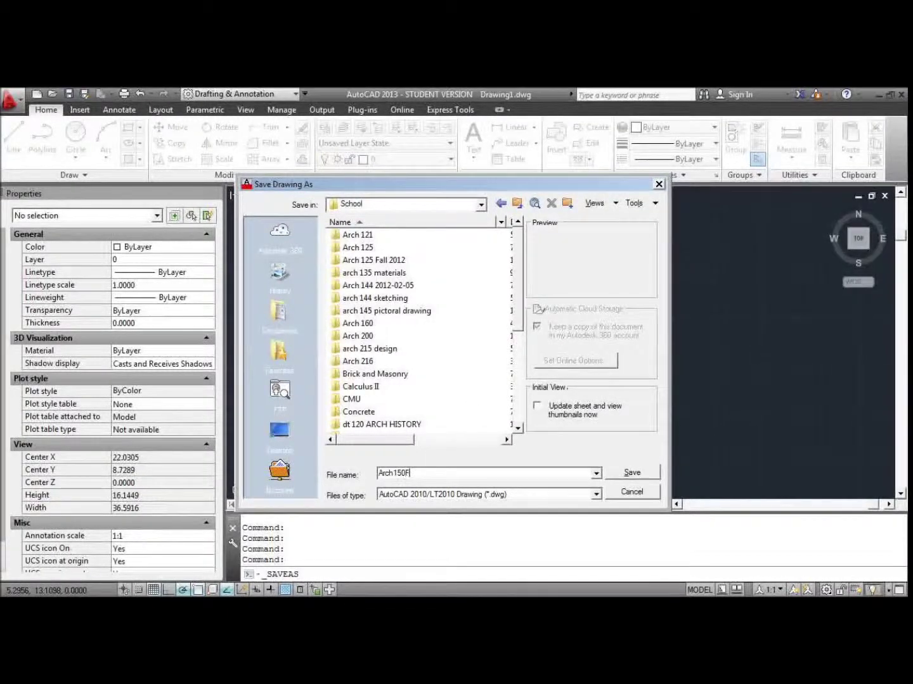
text(_R)
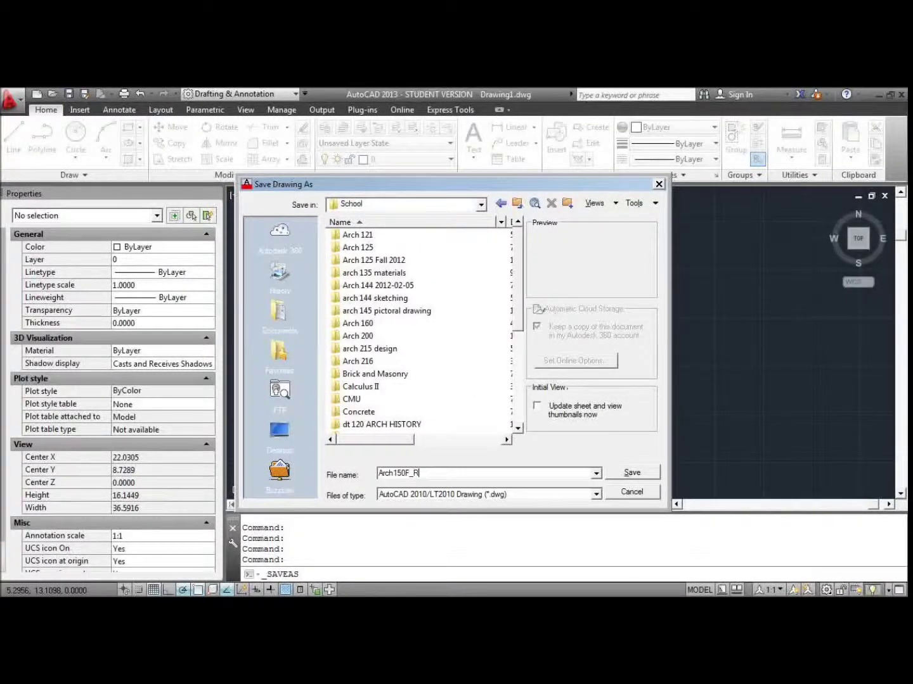
text(_Mcfarland)
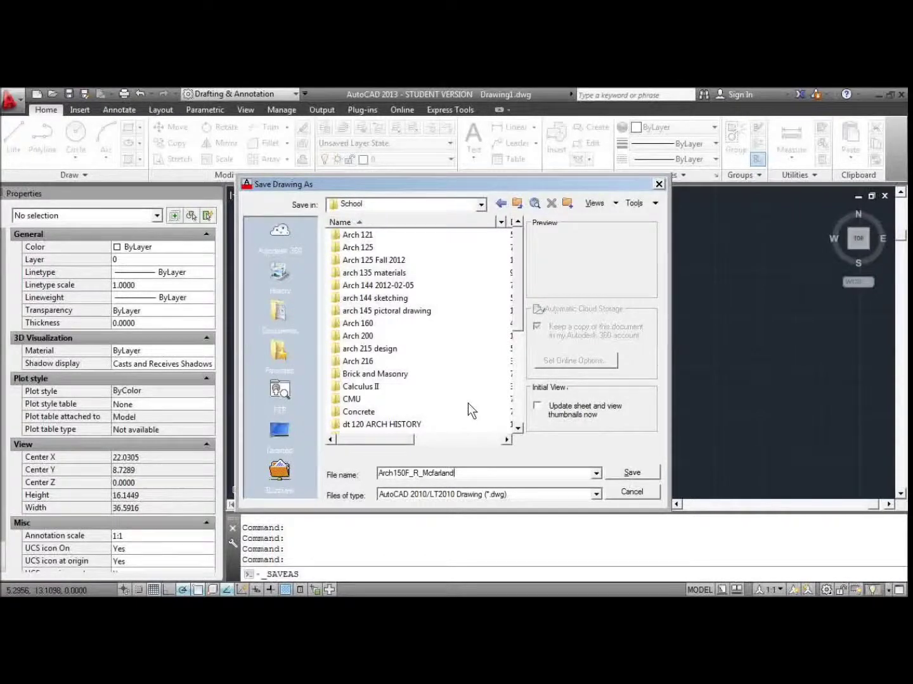
text(_)
key(BackSpace)
text(-)
text(TB17x11)
click(632, 473)
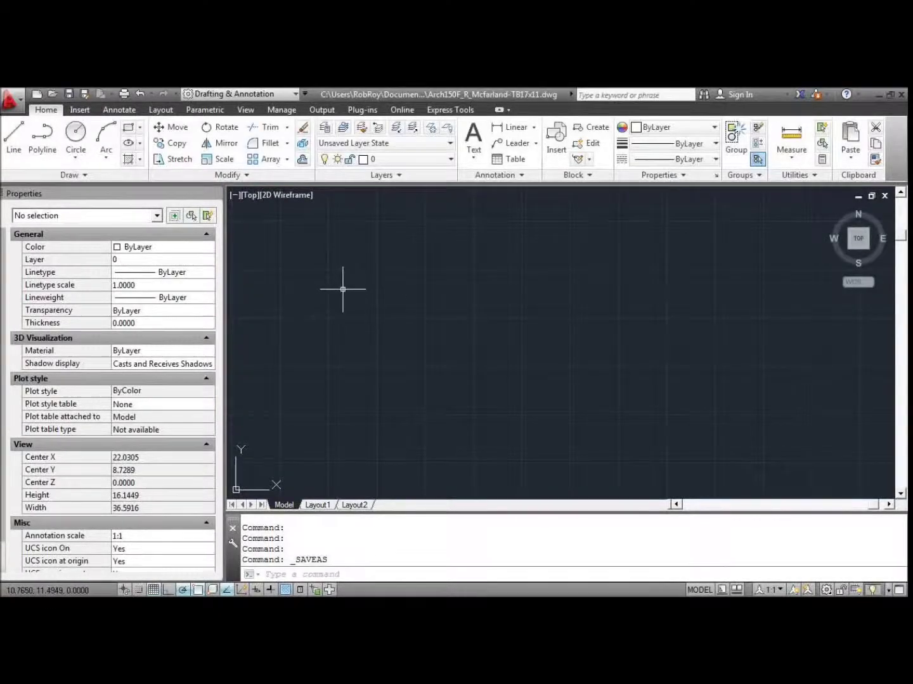
Set the drawing units to Architectural length with an angle precision of 0.00.
text(u)
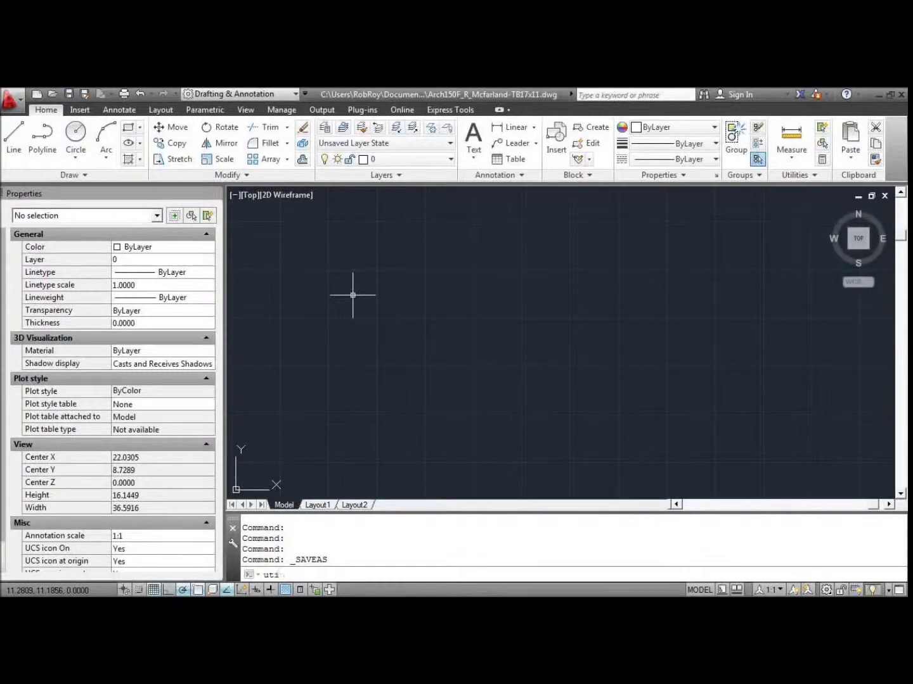
key(BackSpace)
text(units)
key(Return)
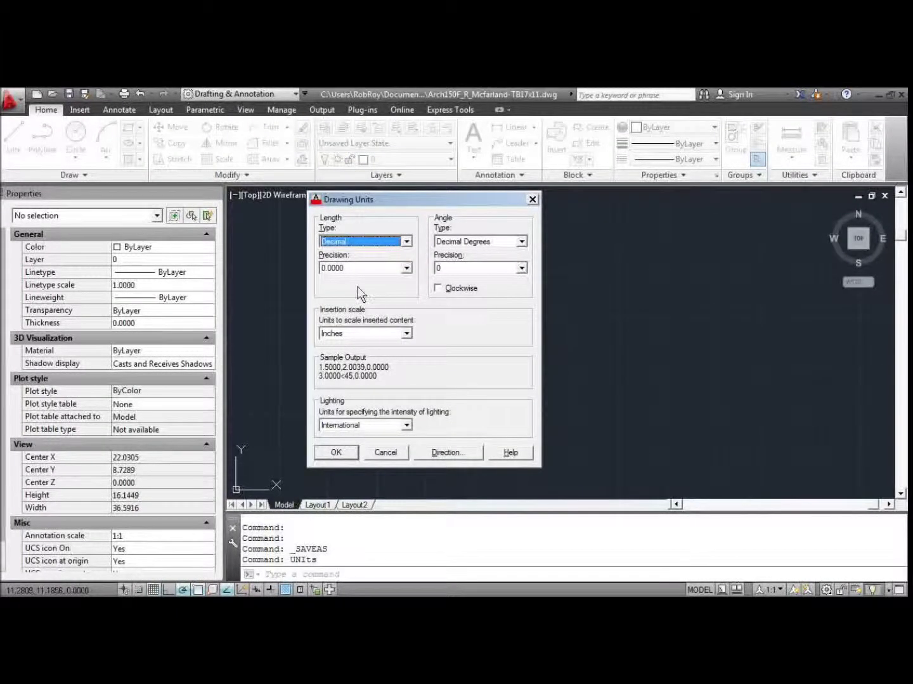
click(407, 241)
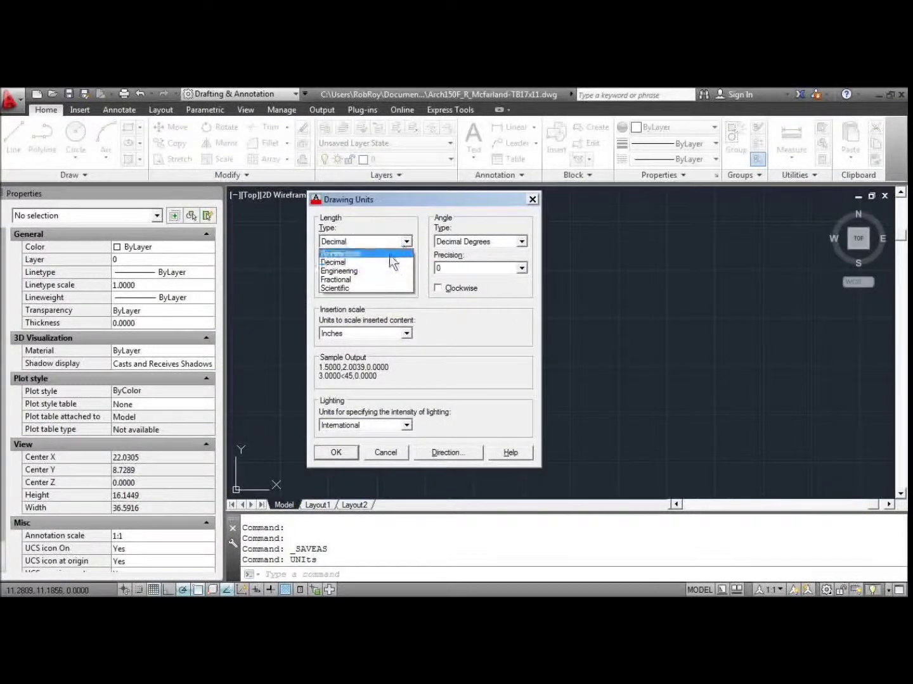
click(389, 254)
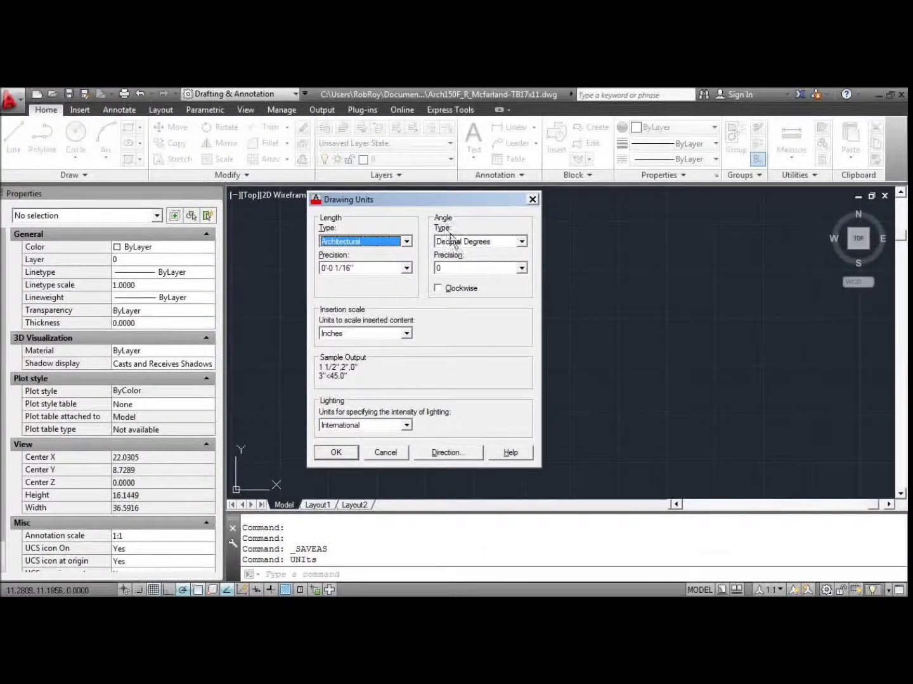
click(521, 268)
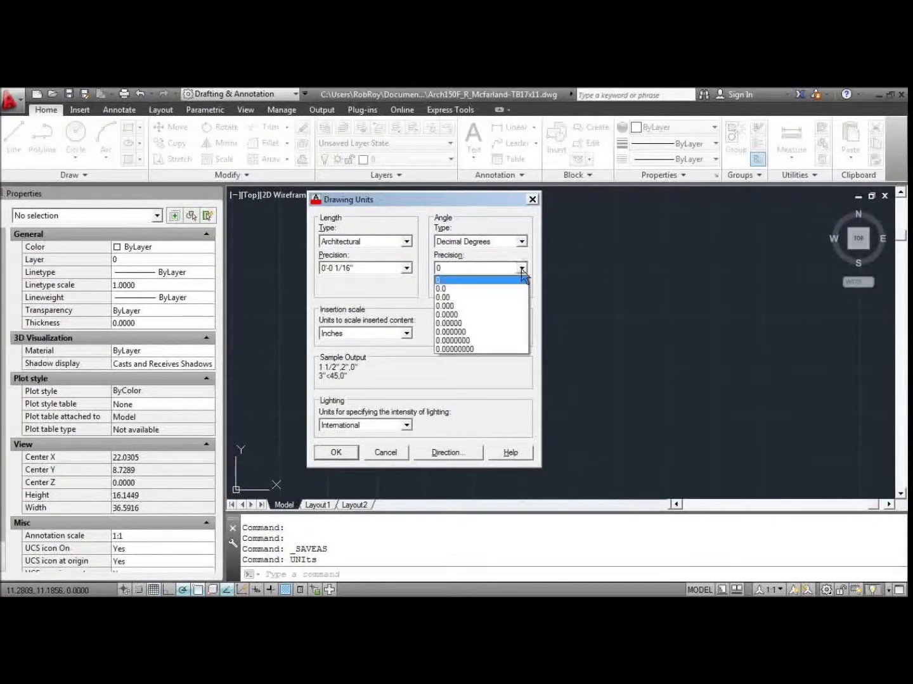
click(472, 298)
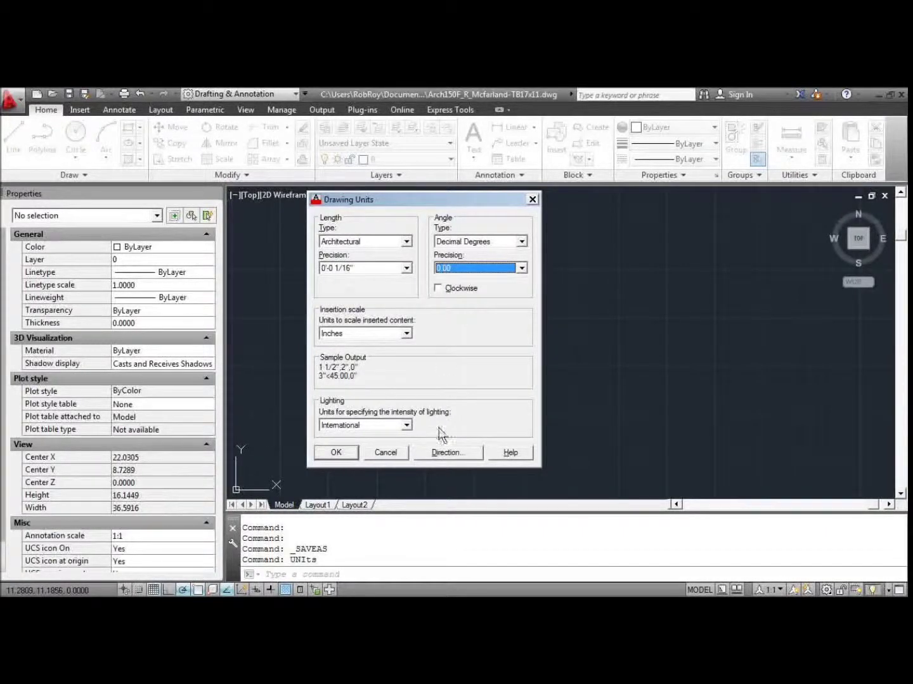
click(337, 453)
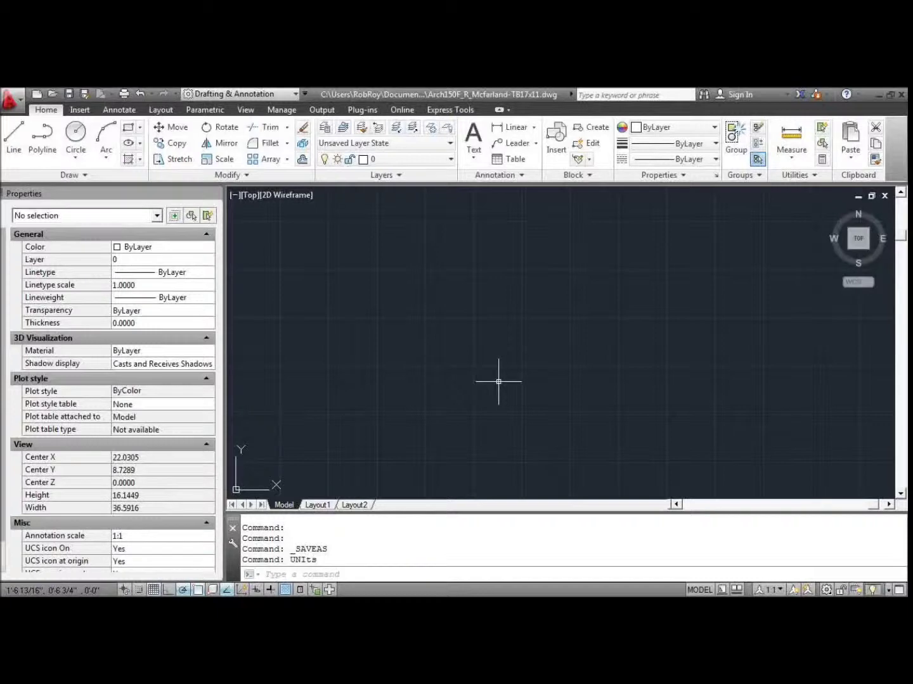
Set the grid X and Y spacing to 1" and disable the adaptive grid and grid display beyond limits.
text(DS)
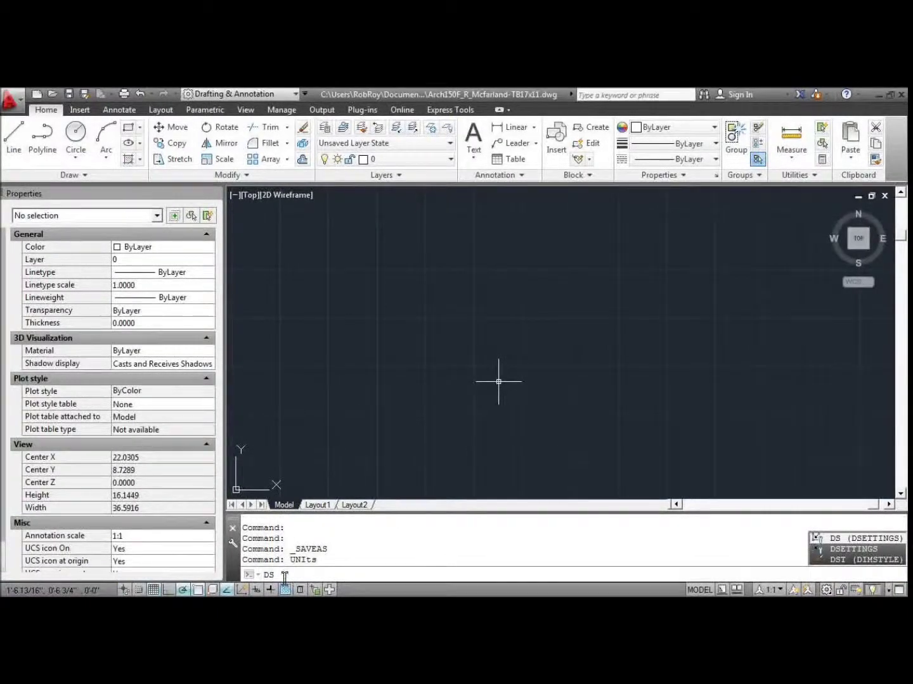
key(Return)
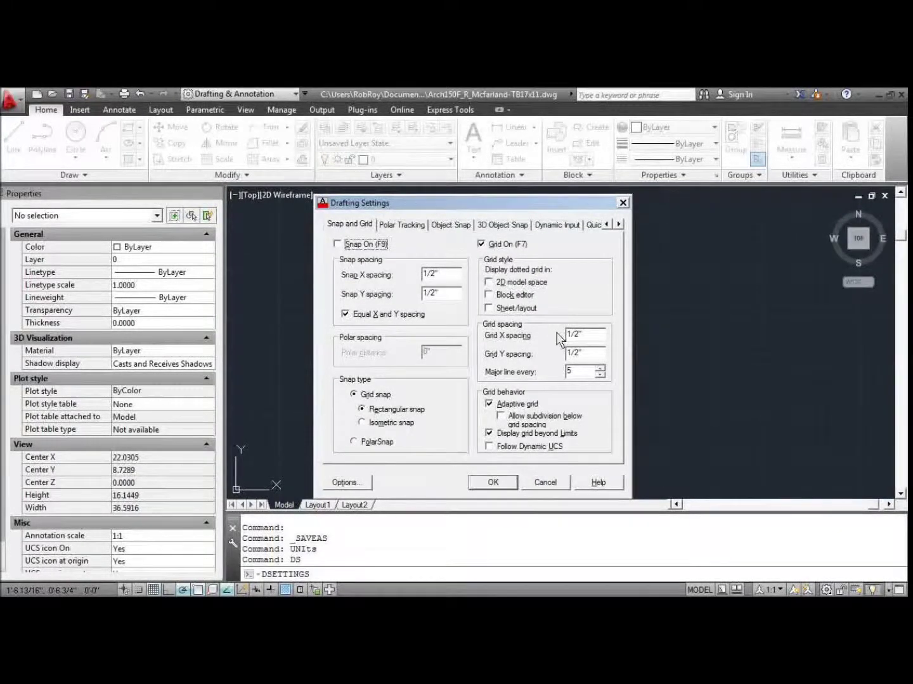
drag(594, 334, 518, 347)
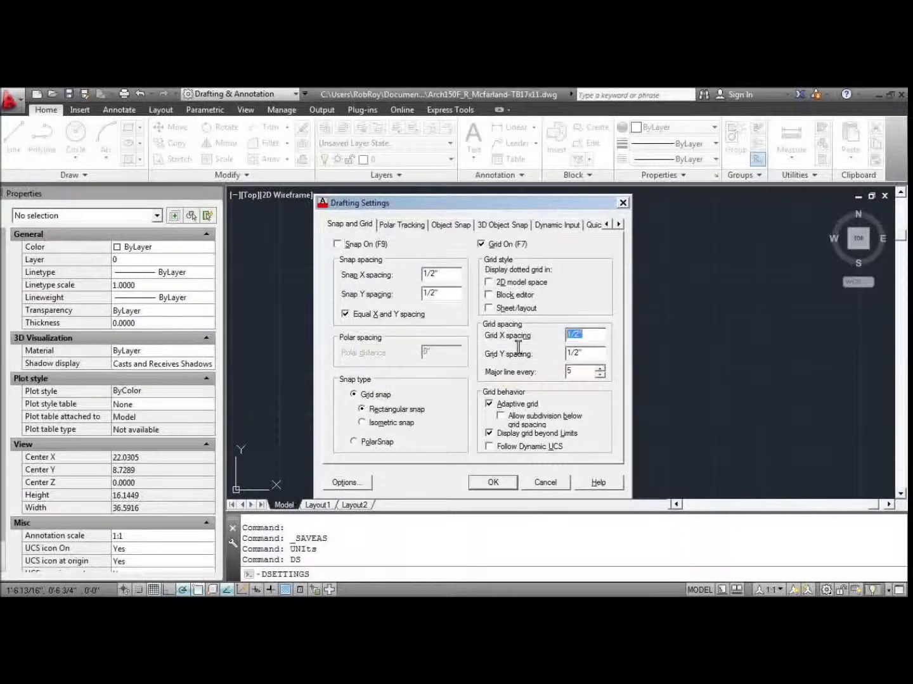
text(1)
click(588, 352)
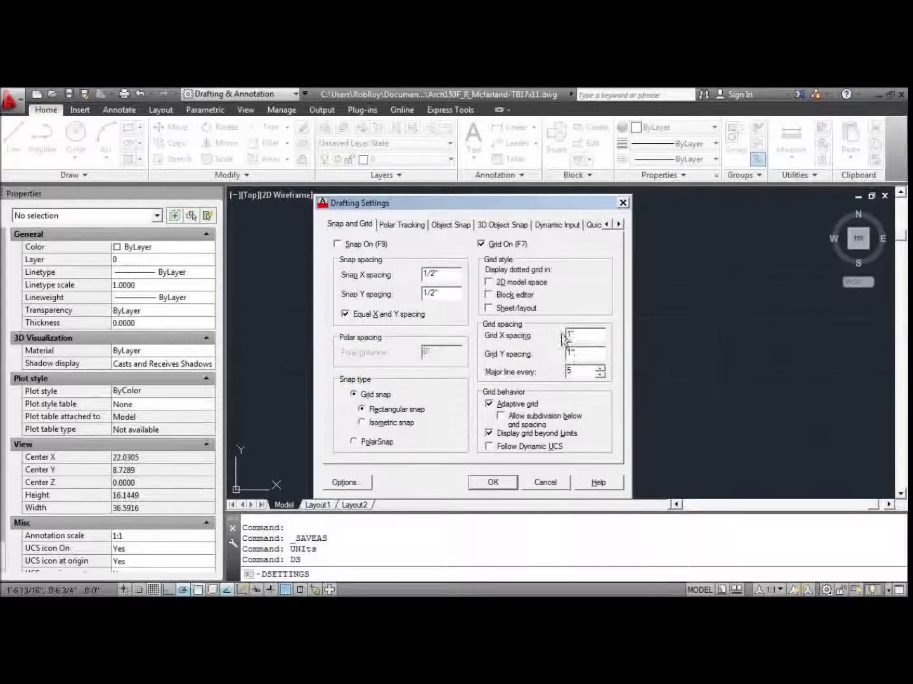
click(489, 404)
click(490, 434)
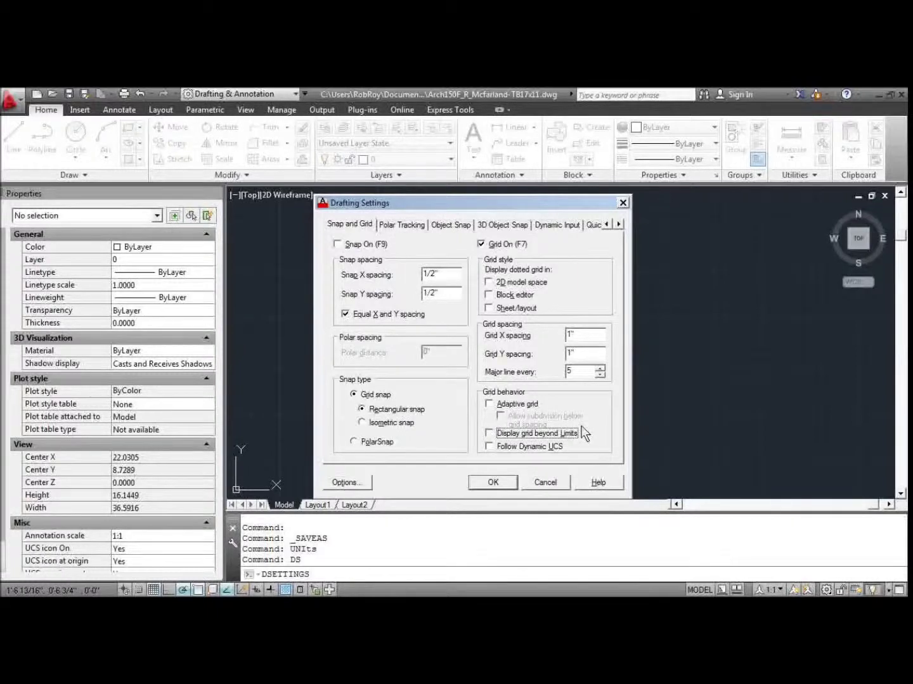
click(496, 483)
Set the model space limits with the lower-left corner at 0,0 and the upper-right corner at 17,11.
scroll(538, 312, down, 2)
scroll(453, 340, up, 2)
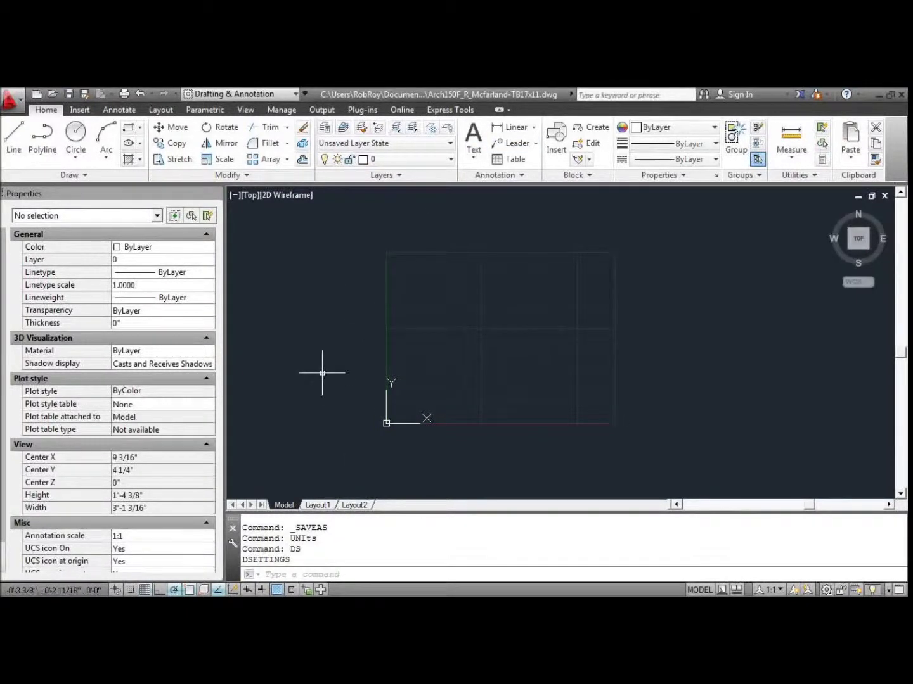
text(LImits)
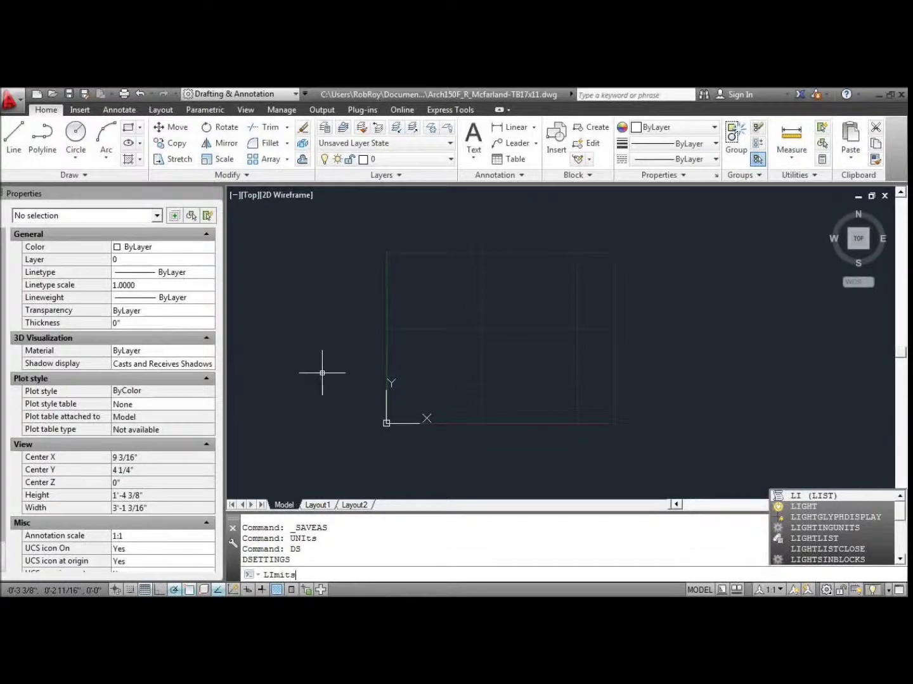
key(Return)
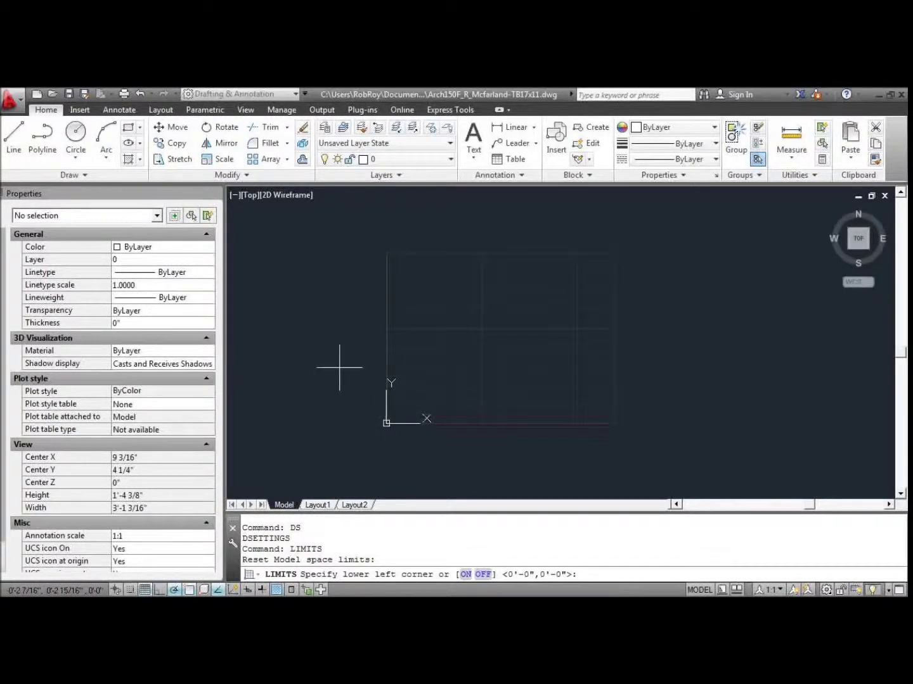
key(Return)
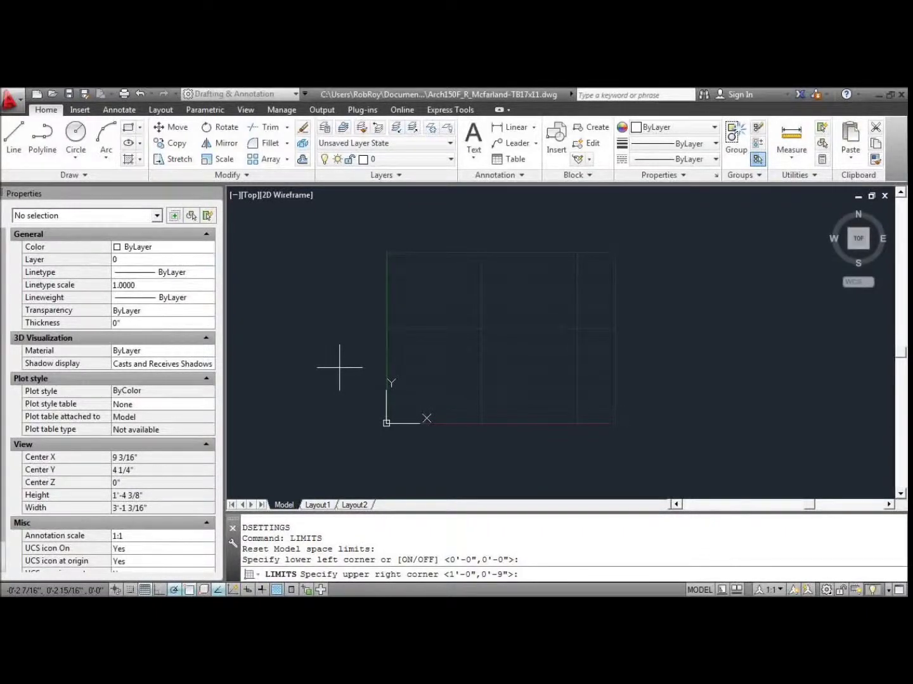
text(17,11)
key(Return)
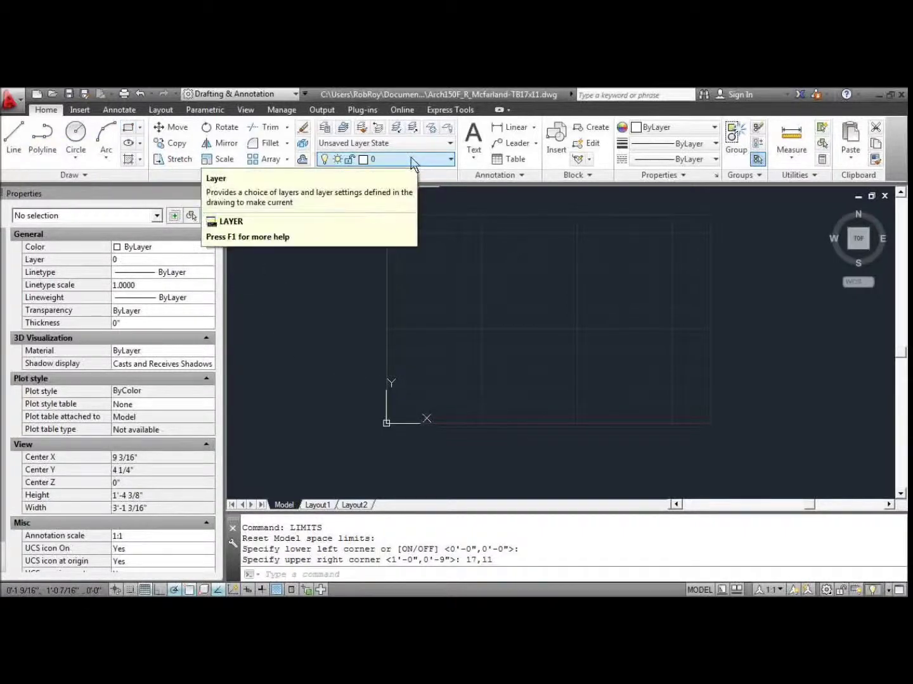
Draw the sheet outline as a rectangle from 0,0 to 17,11.
click(128, 129)
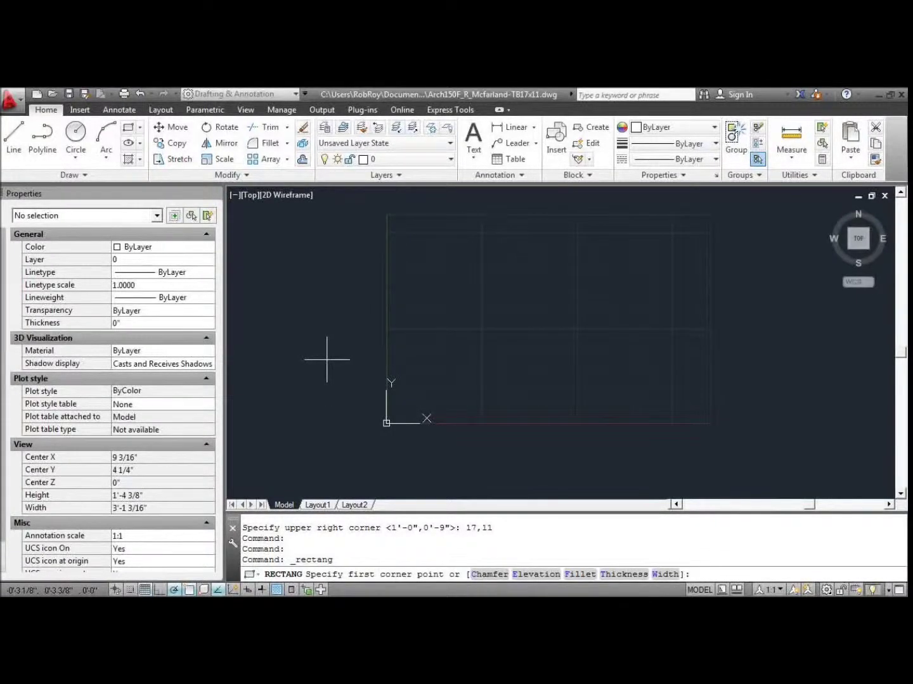
text(0,0)
key(Return)
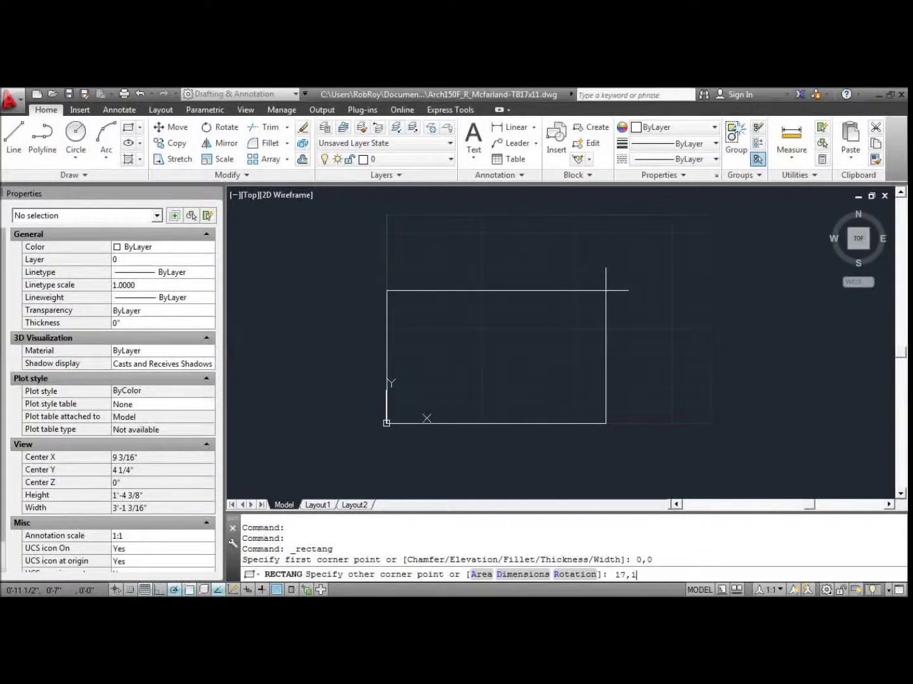
key(Return)
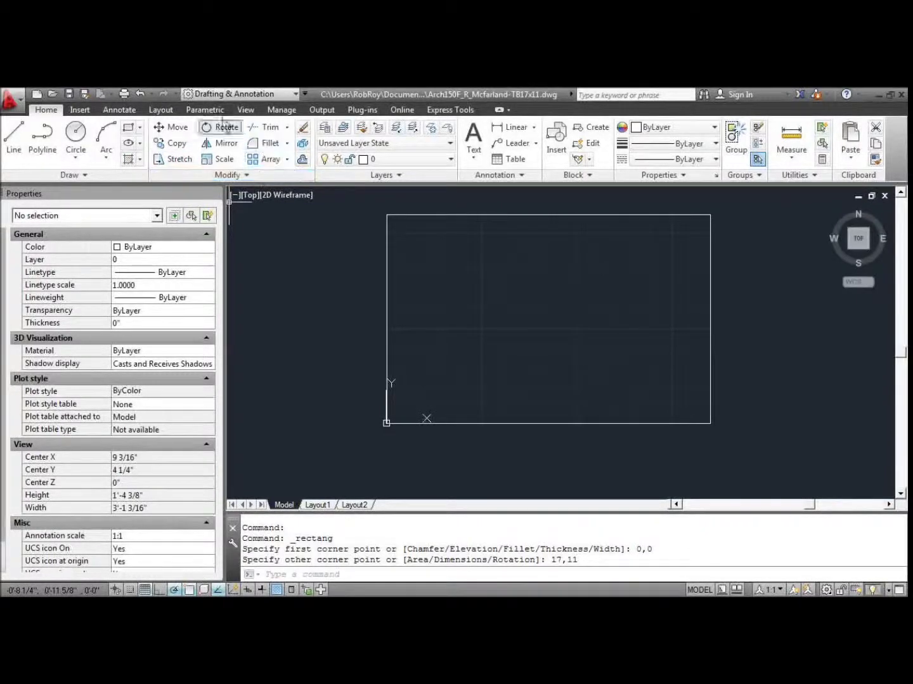
Offset the 17x11 sheet outline 1/4" inward to create the inner border rectangle.
click(303, 160)
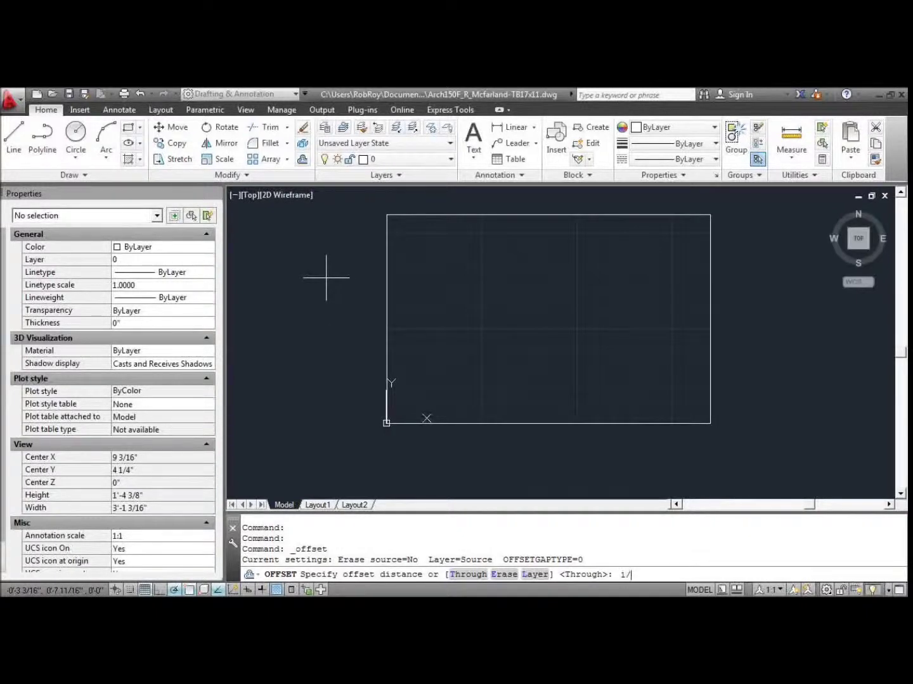
text(1/4)
key(Return)
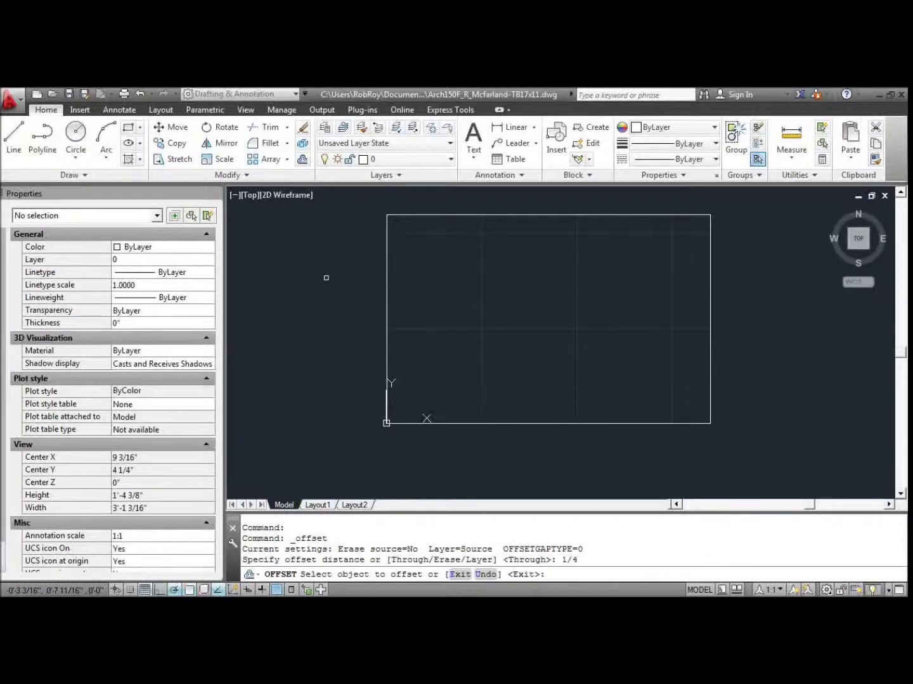
click(387, 266)
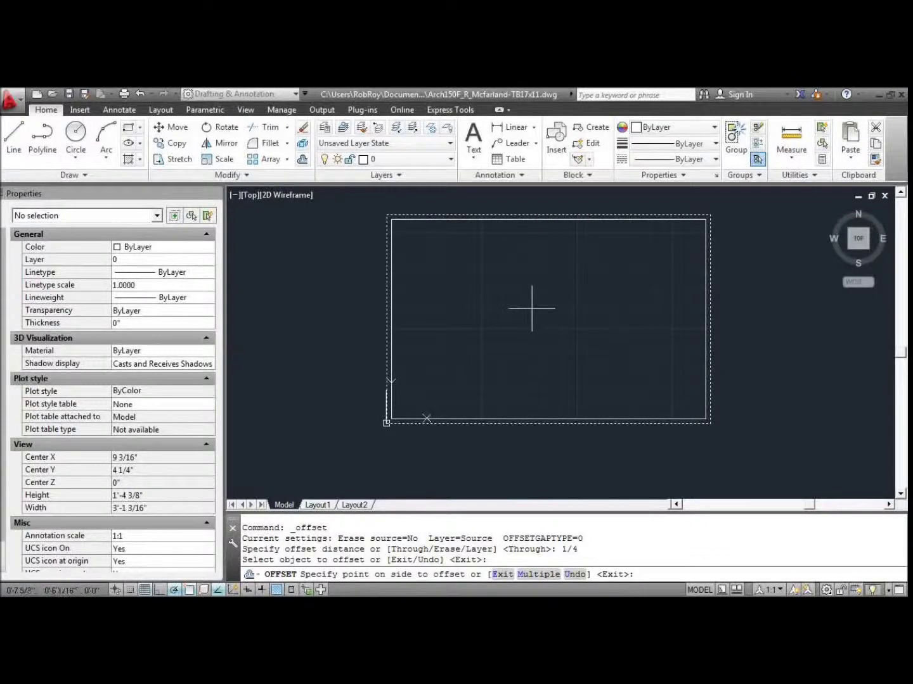
click(489, 322)
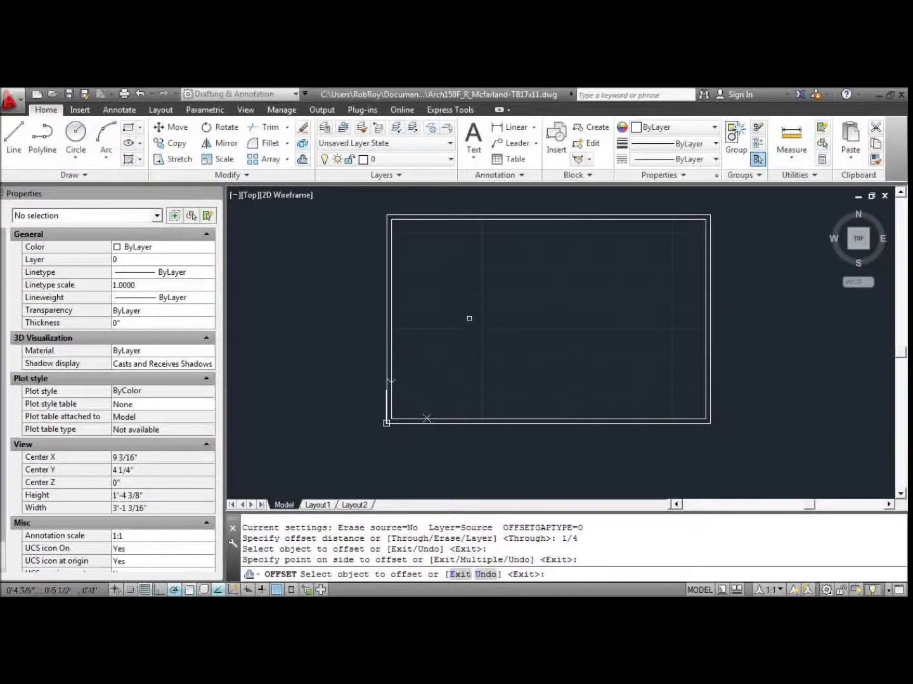
key(Escape)
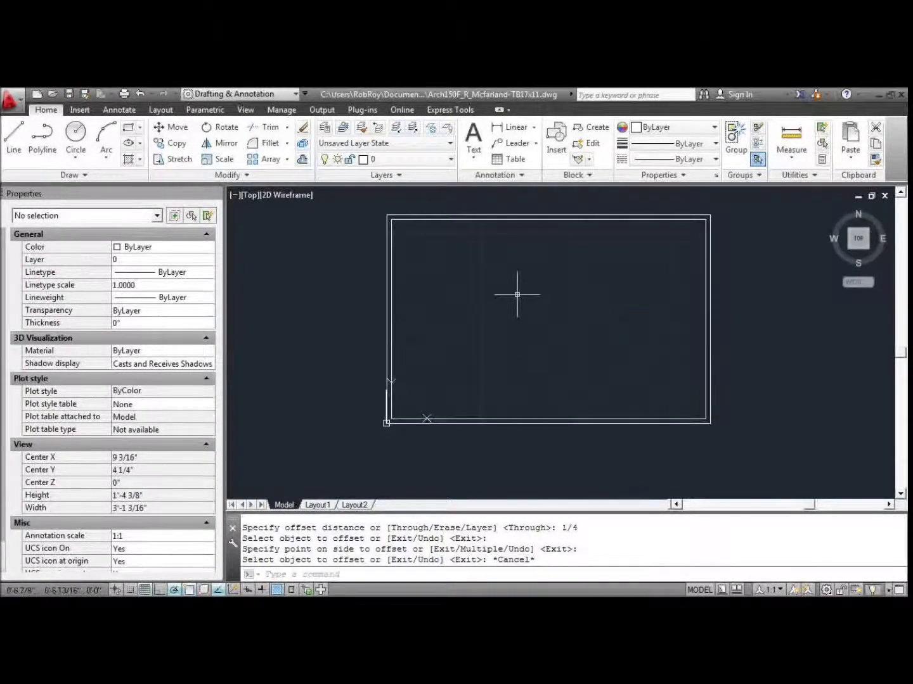
click(302, 161)
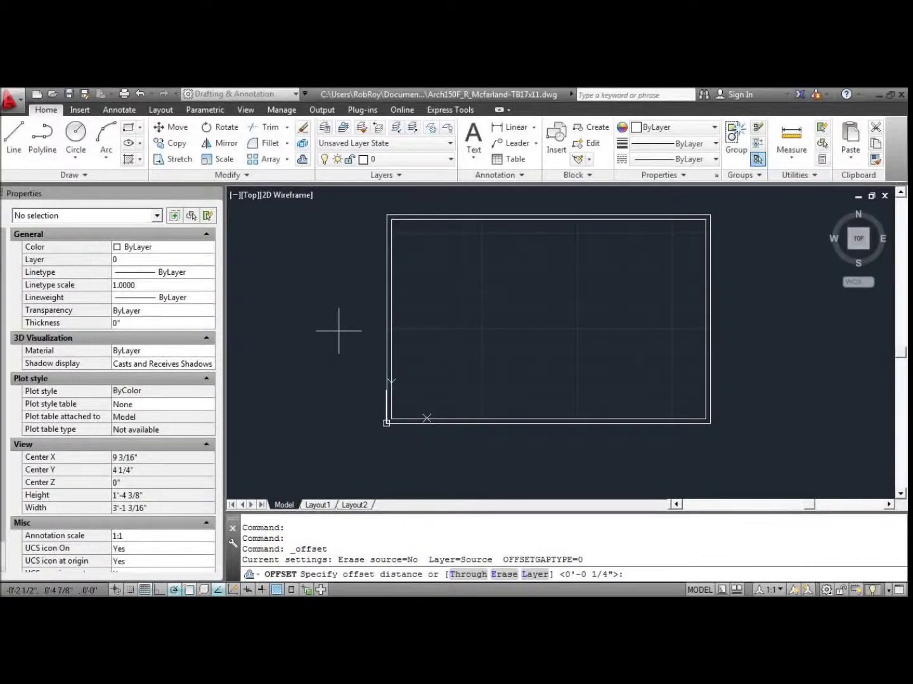
text(2)
key(Return)
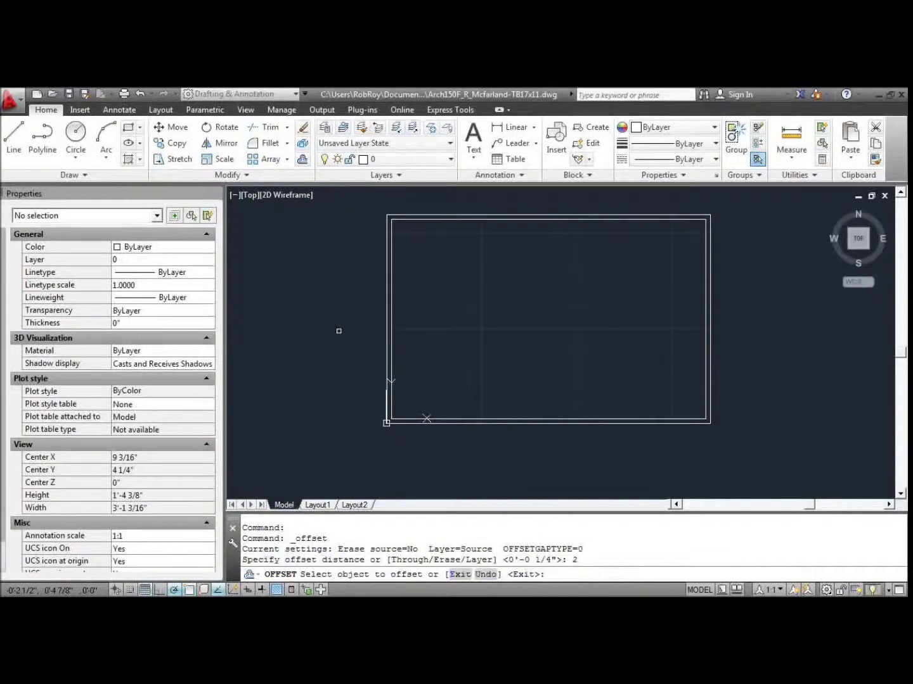
click(391, 291)
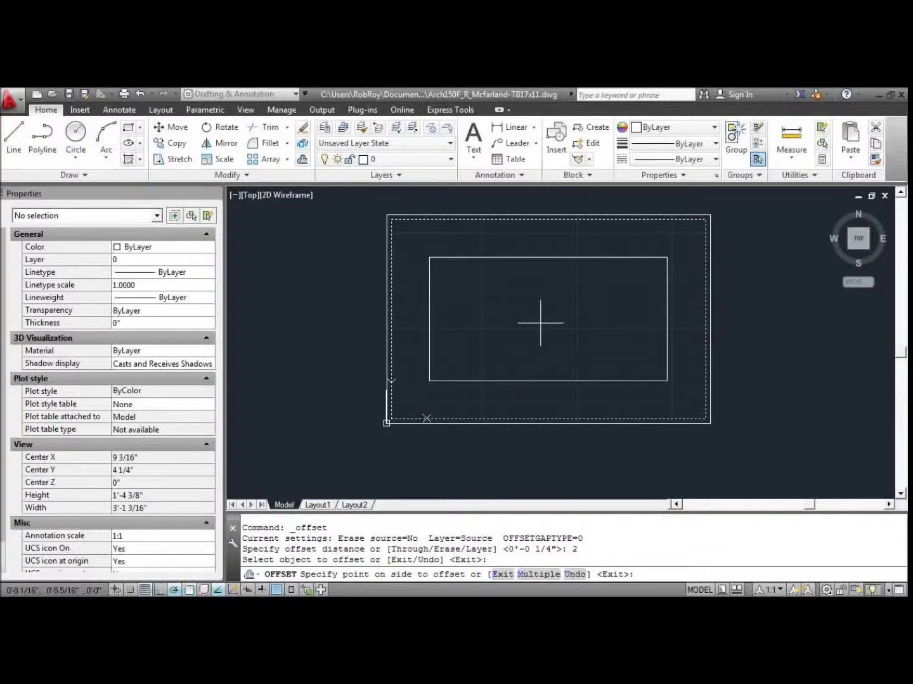
key(Escape)
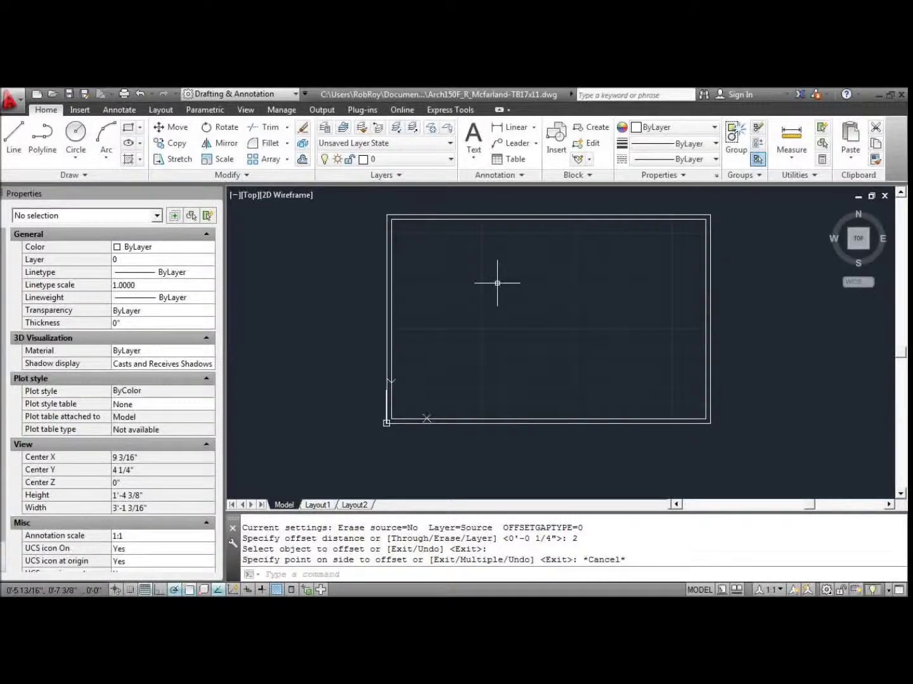
Explode the inner border rectangle into separate lines, leaving the outer sheet outline as one object.
click(303, 145)
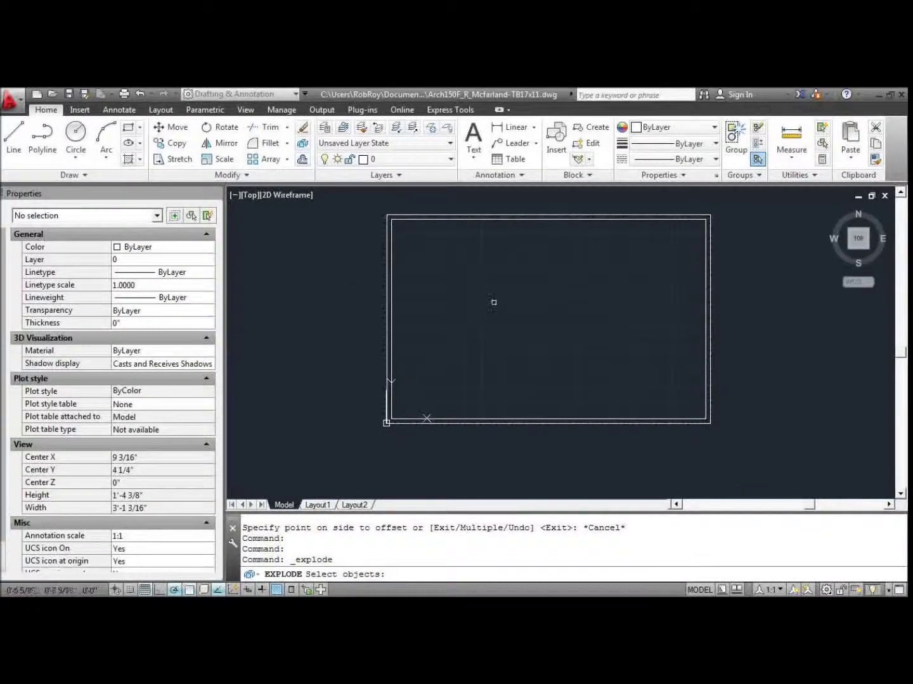
click(517, 218)
click(517, 219)
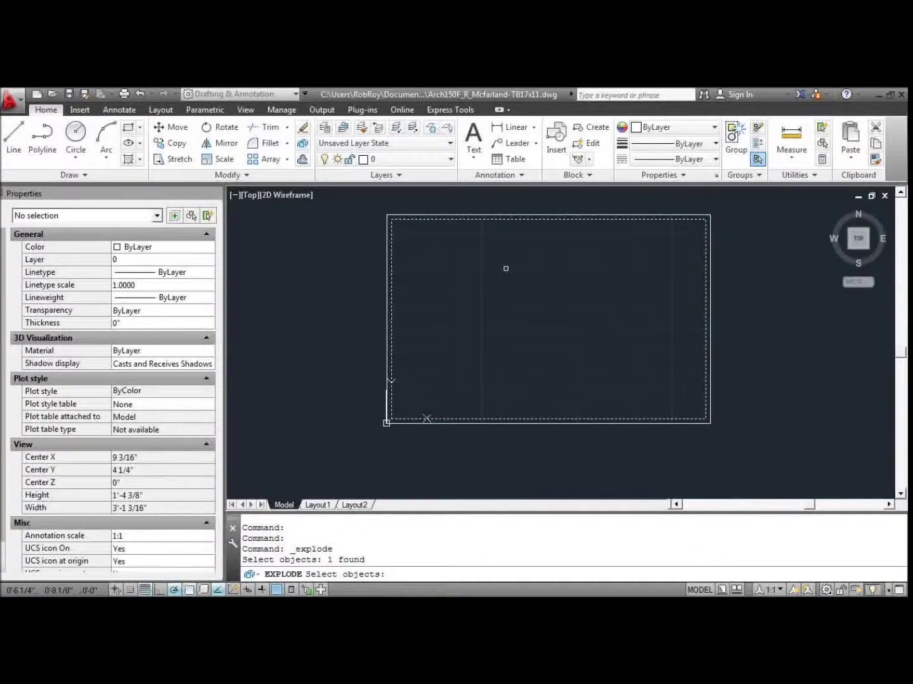
key(Return)
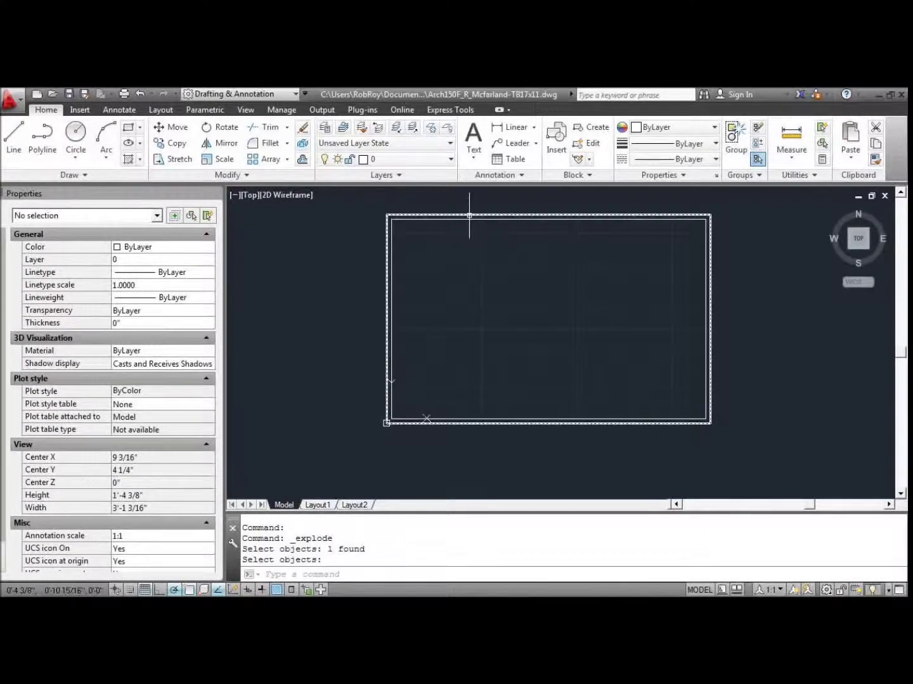
mouse_move(469, 215)
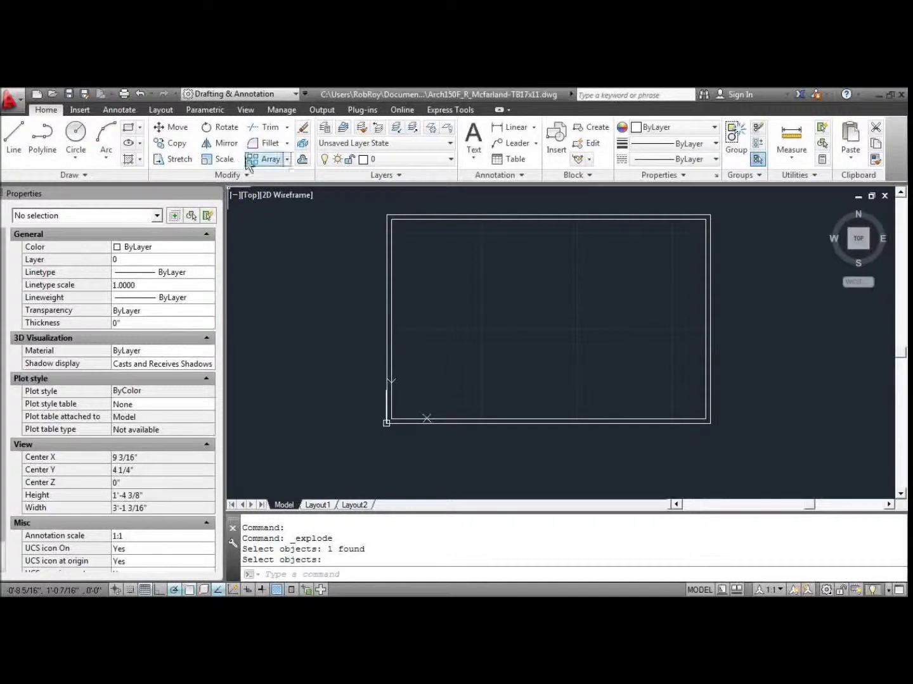
Offset the inner border's right vertical line 2" toward the inside of the sheet to form the title block strip.
click(303, 160)
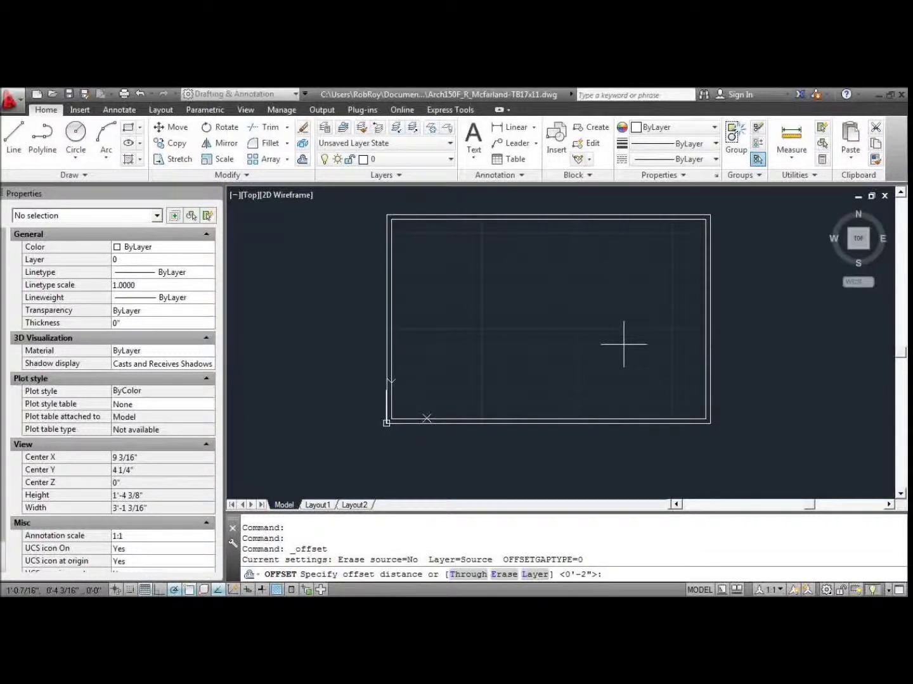
key(Return)
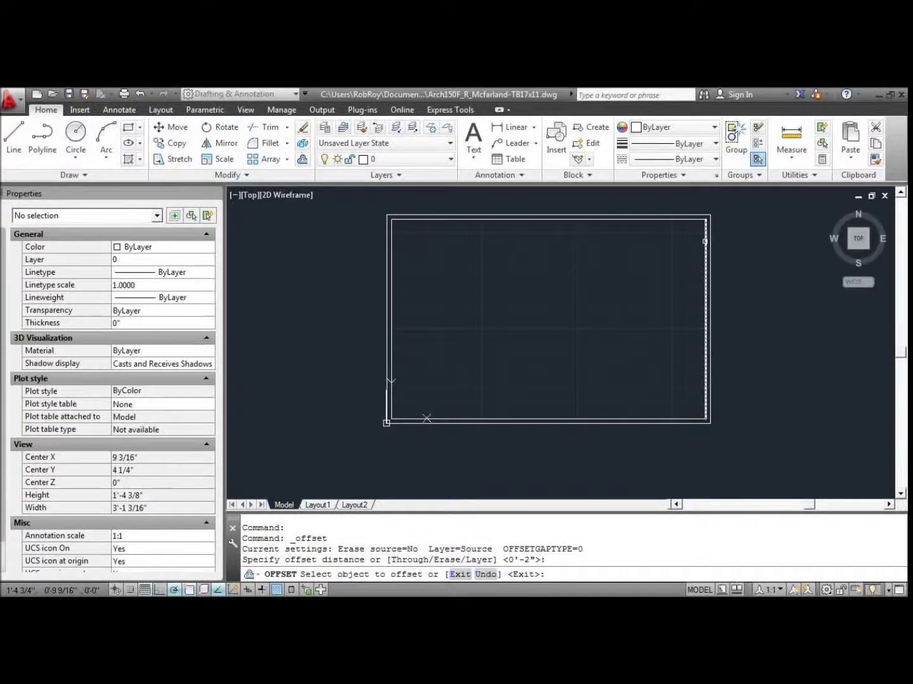
click(704, 241)
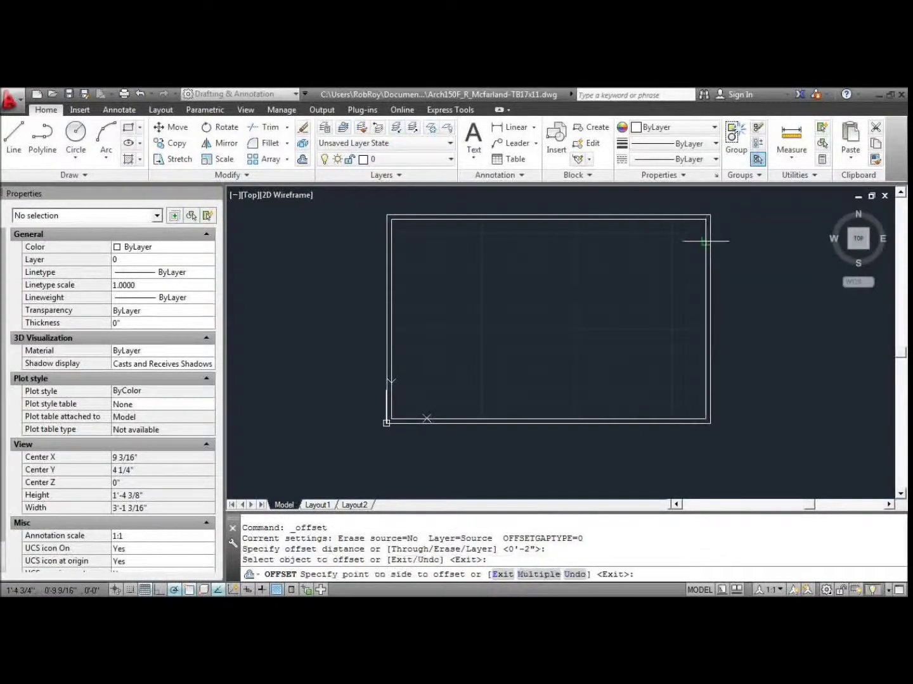
click(631, 260)
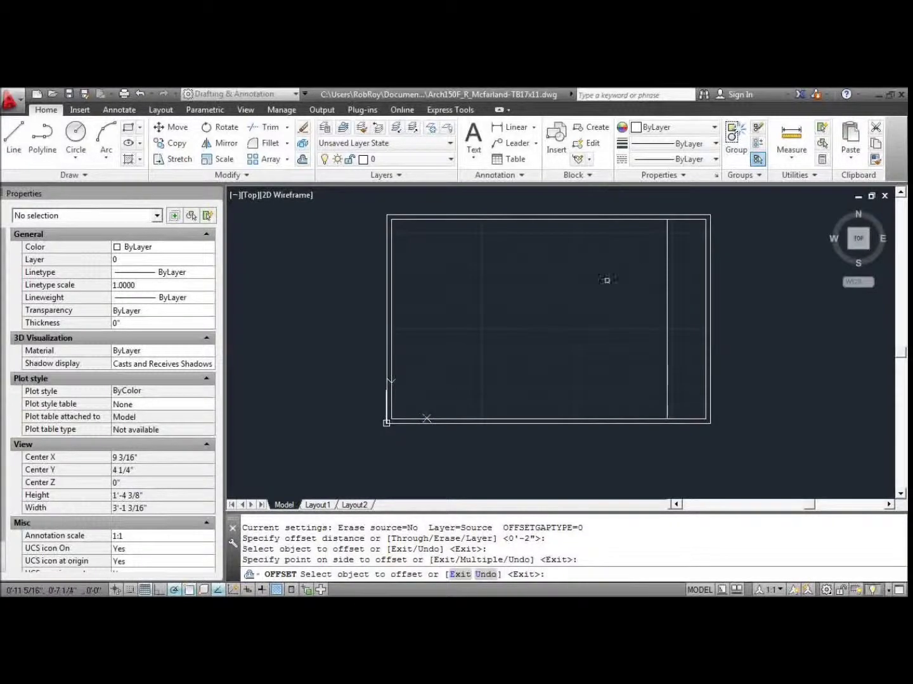
key(Escape)
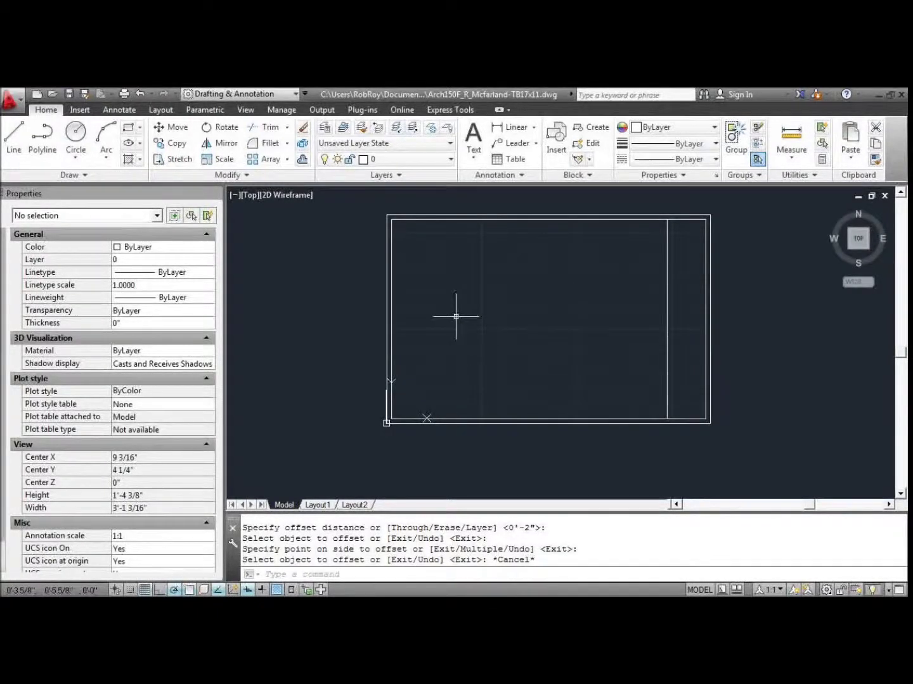
click(304, 162)
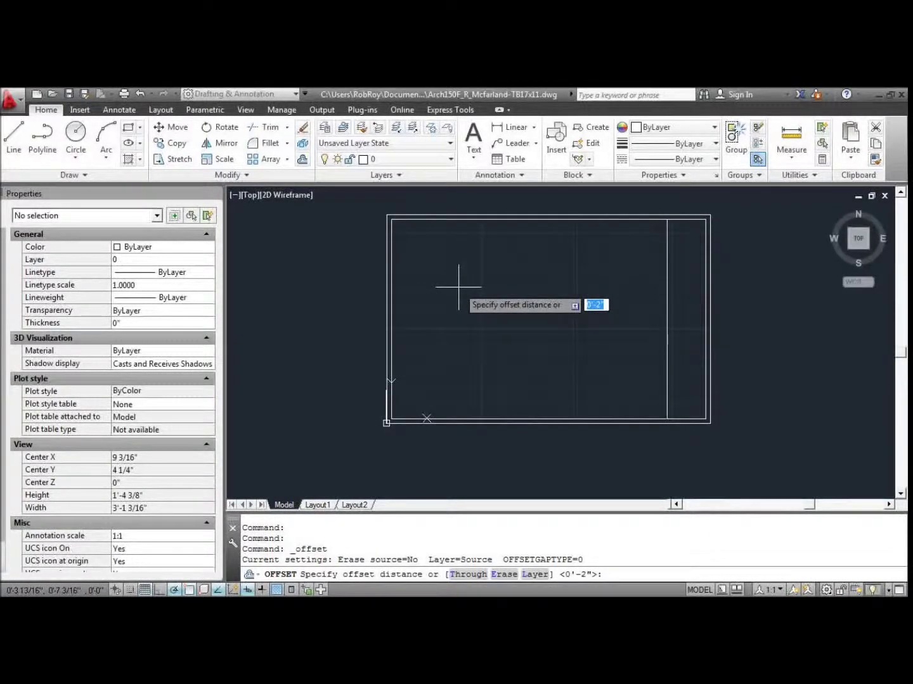
key(Return)
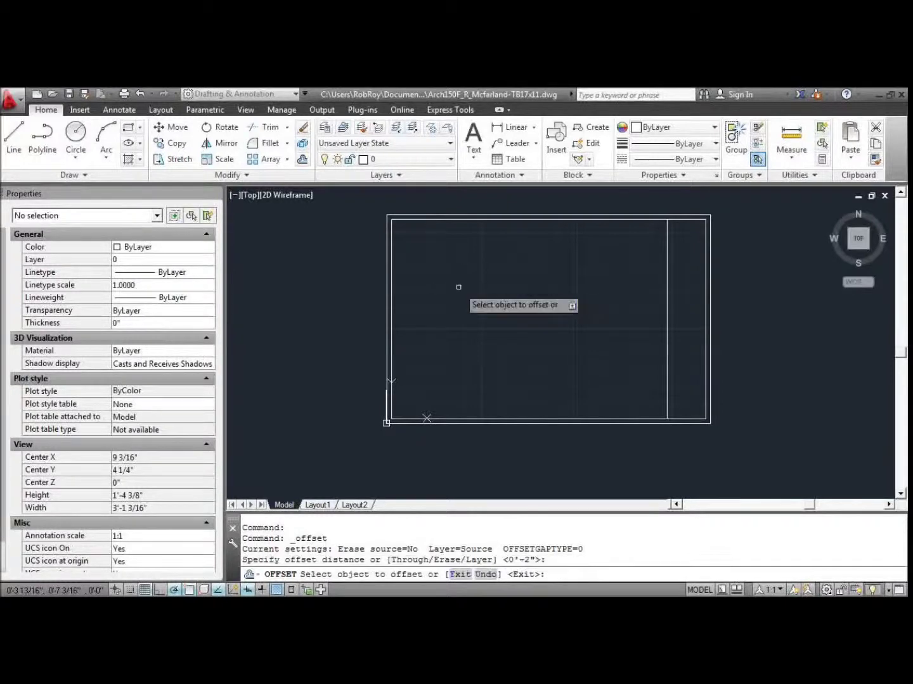
click(390, 259)
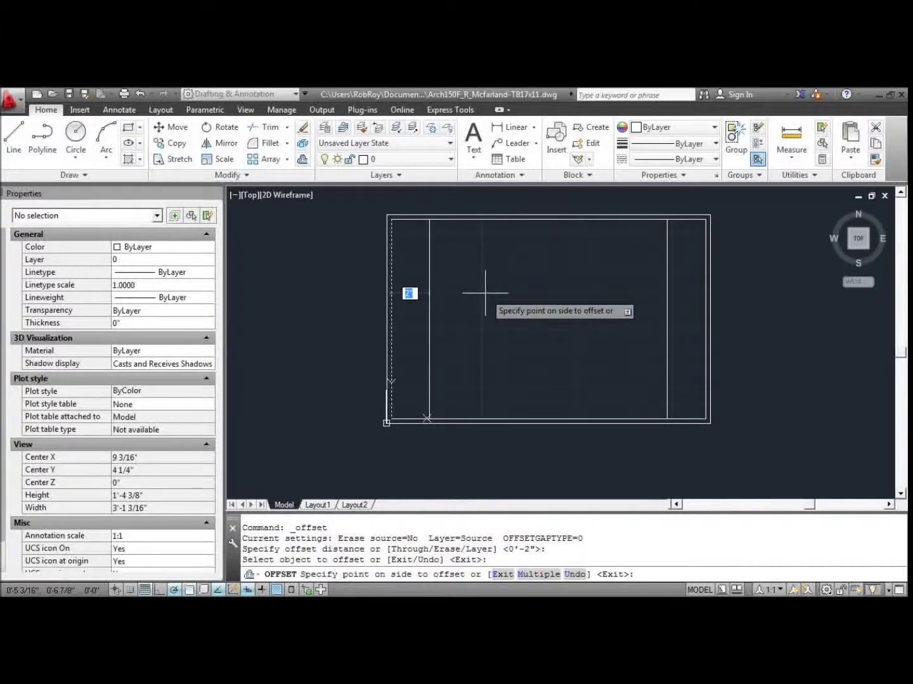
key(Escape)
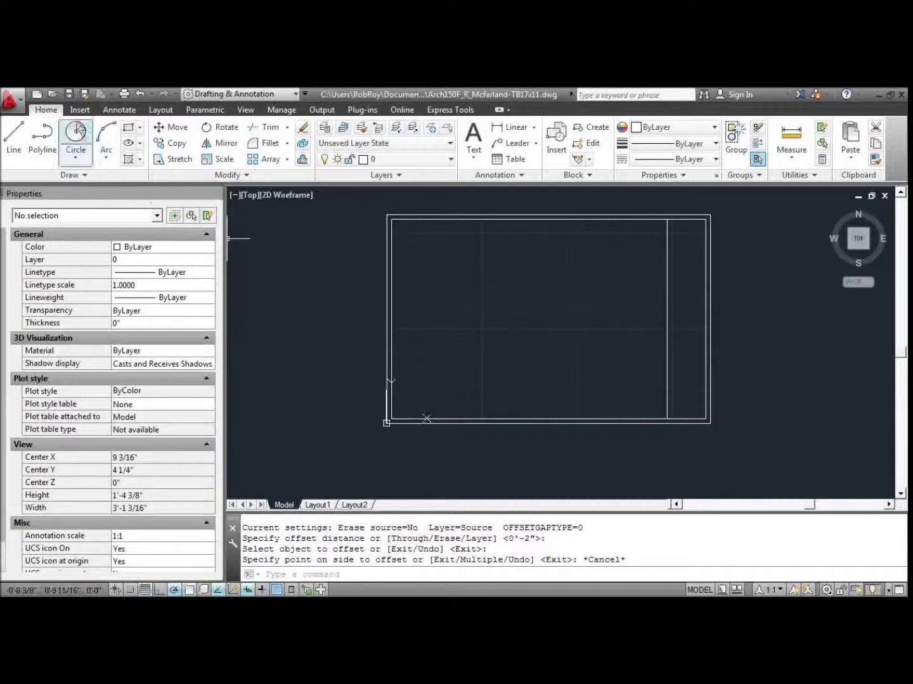
Save the drawing, then save it again with the SAVE command under the same name, replacing the existing file.
click(70, 95)
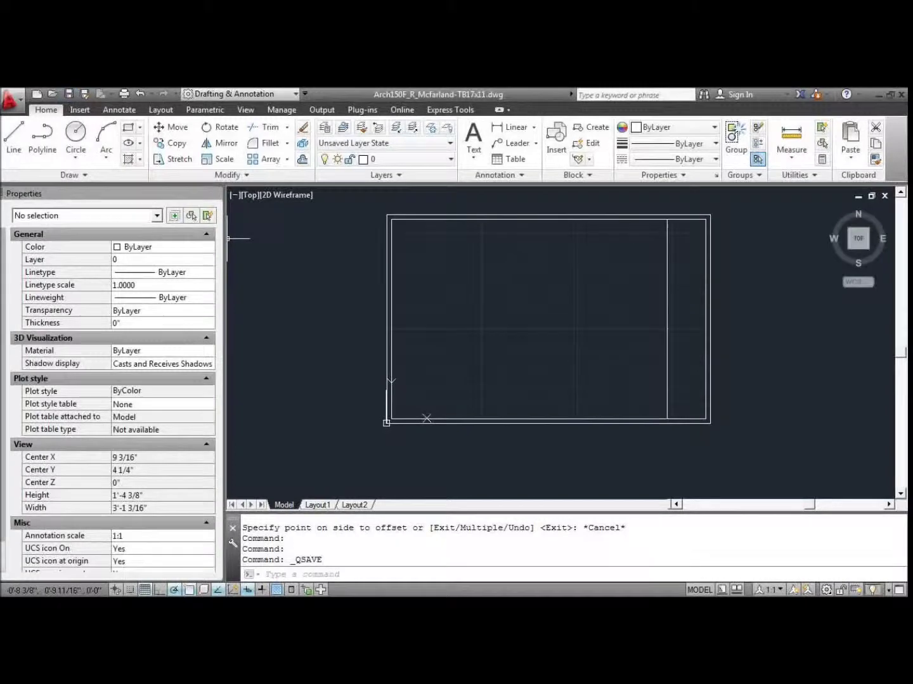
text(s)
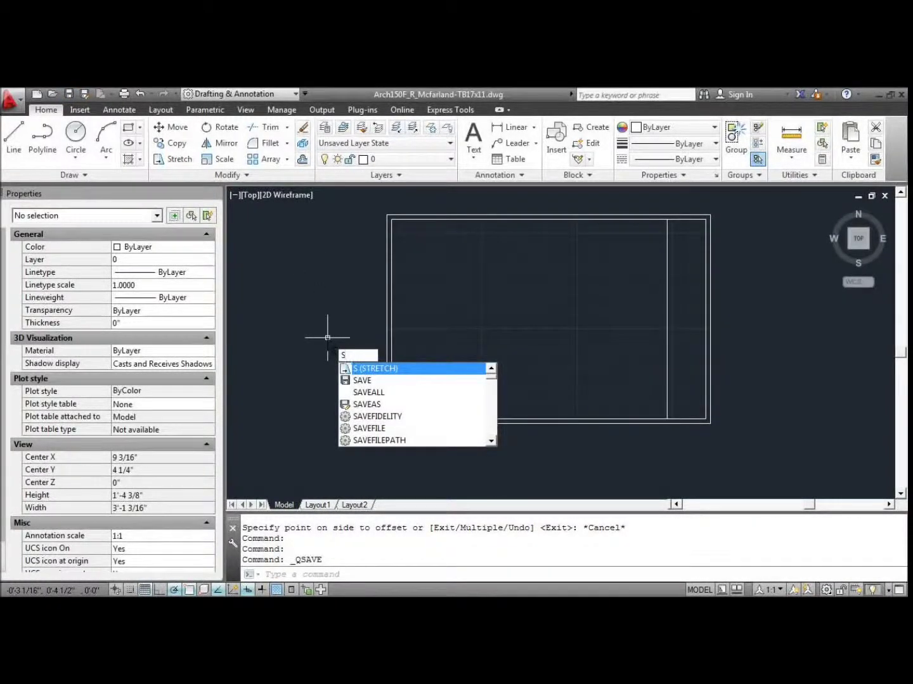
key(Down)
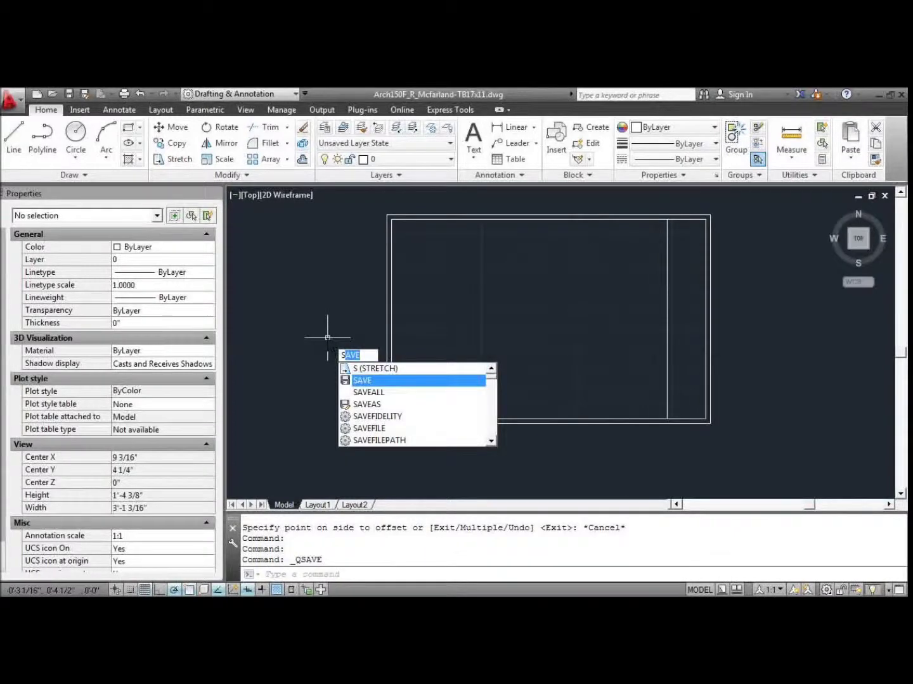
key(Return)
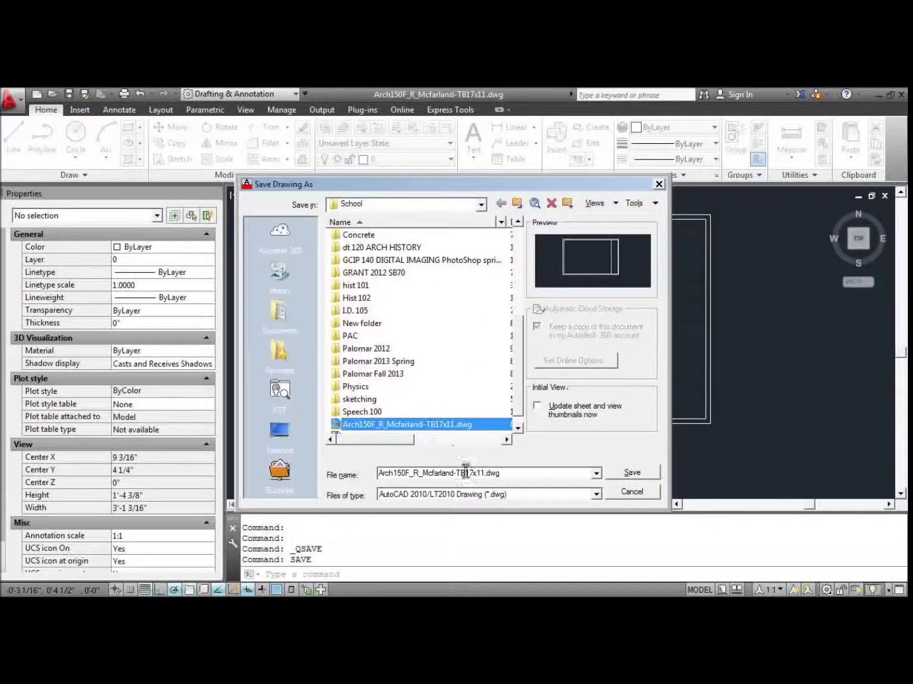
click(631, 474)
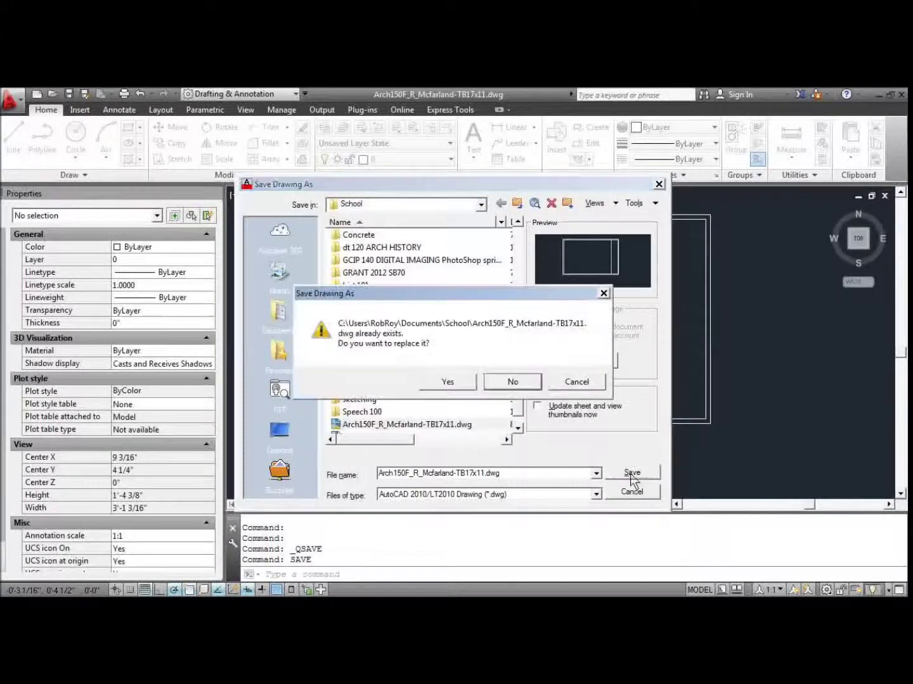
click(448, 383)
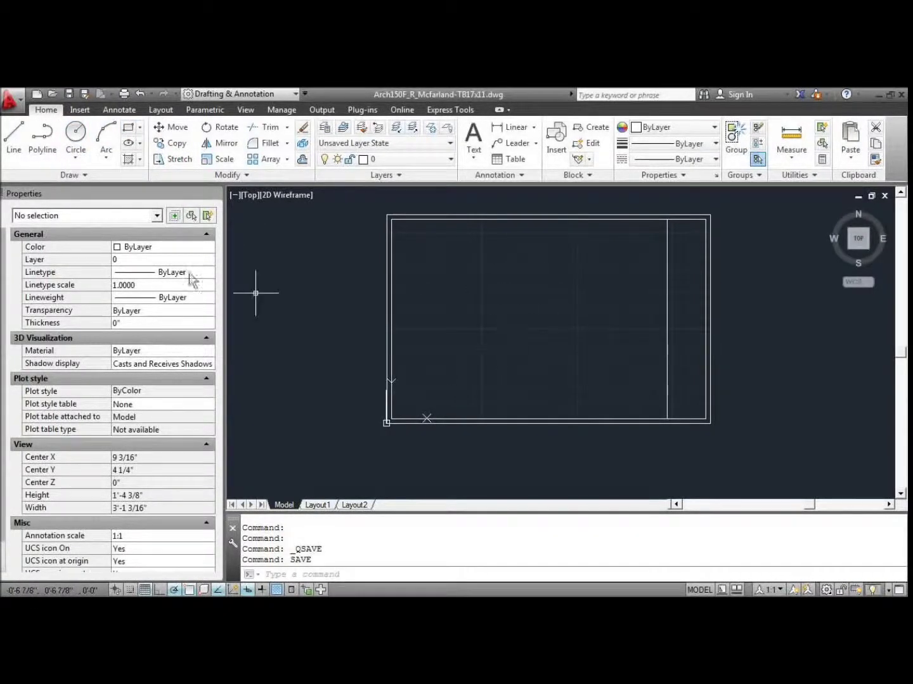
Save a copy of the drawing in the School folder, replacing the file name's TB17x11 ending with Proj-1.
click(13, 103)
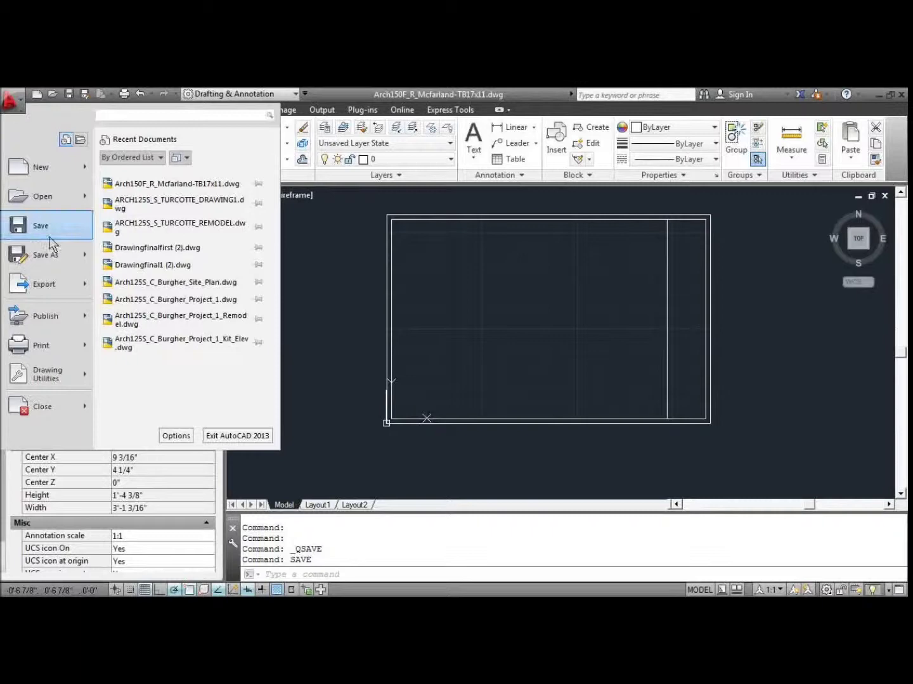
click(68, 259)
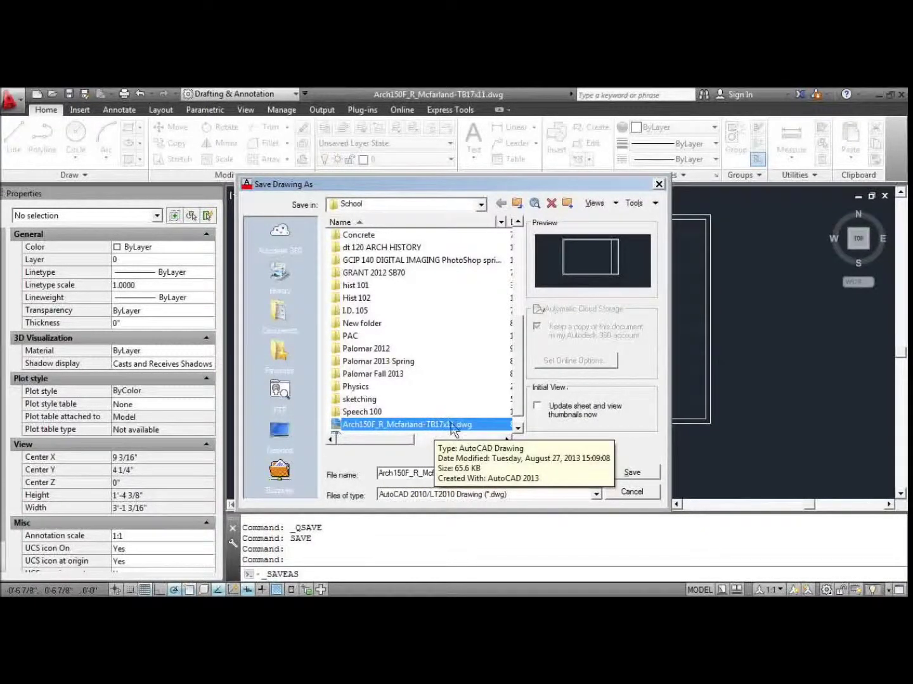
click(510, 473)
click(514, 472)
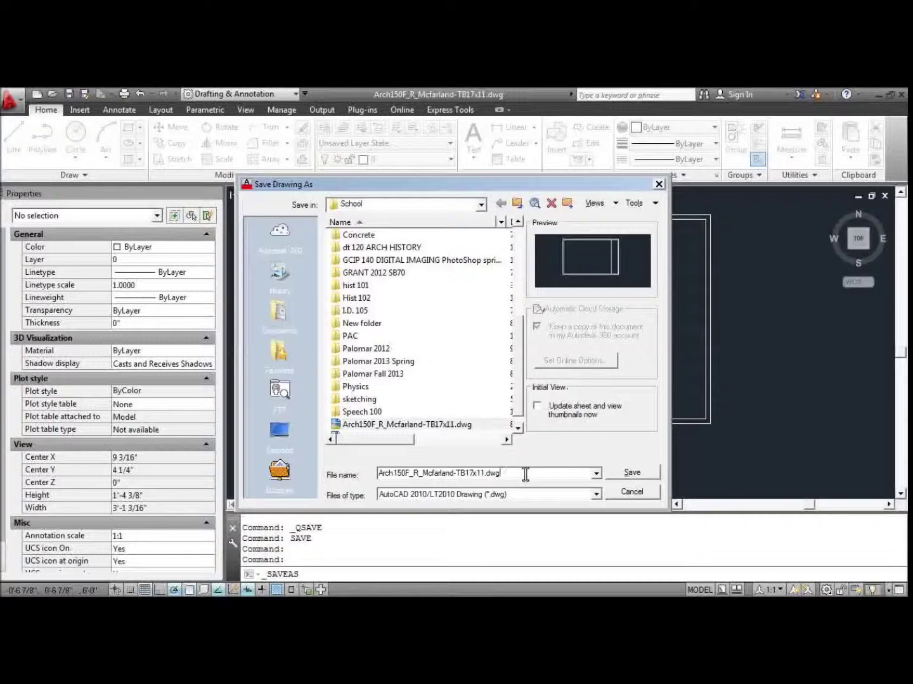
key(BackSpace)
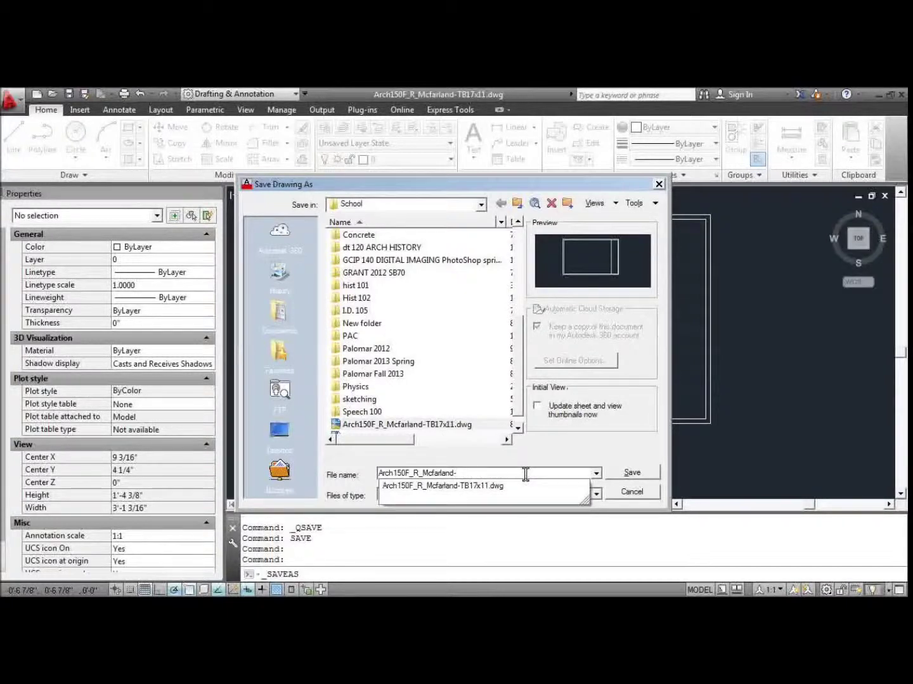
text(Proj-1)
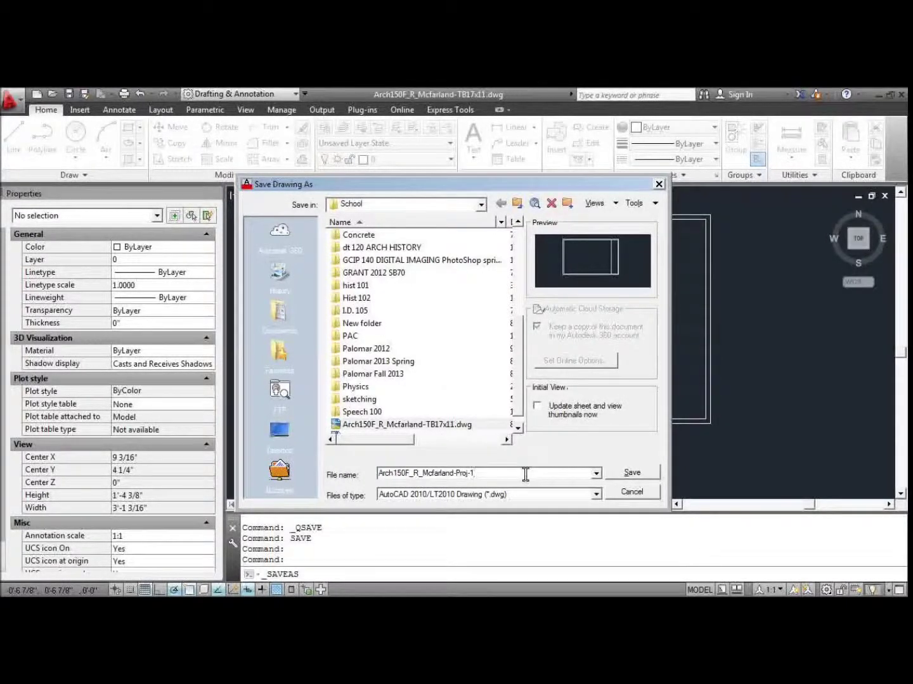
click(617, 474)
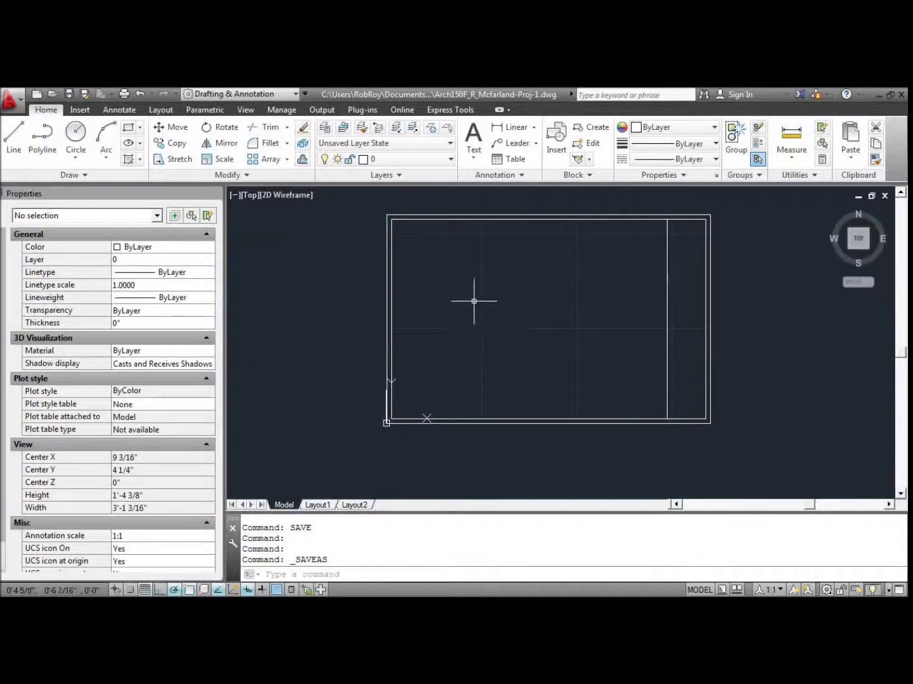
Draw a circle with a radius of about 4 9/16" in the middle of the drawing area inside the border.
click(76, 133)
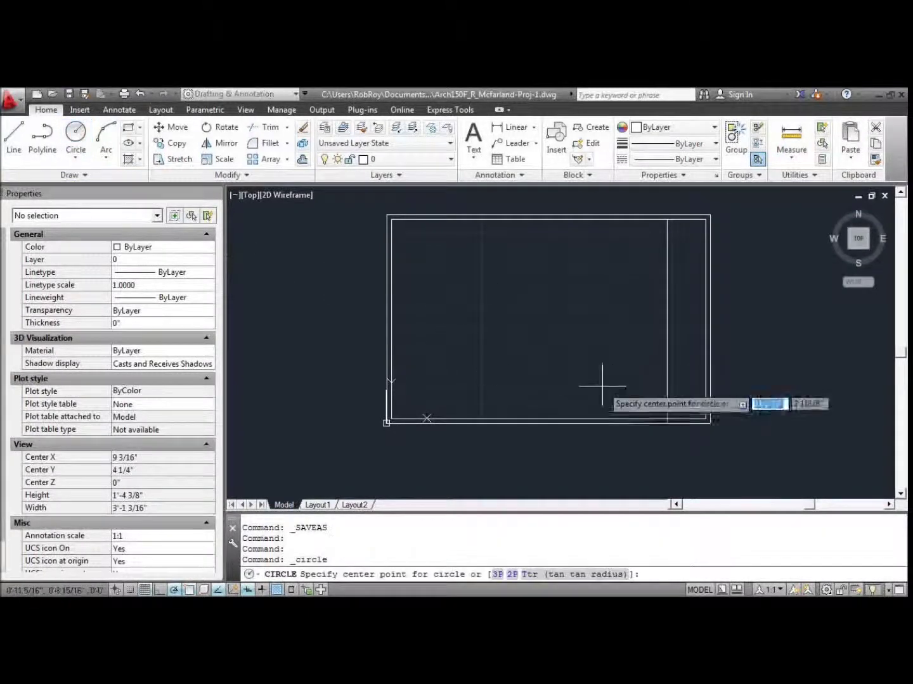
click(528, 315)
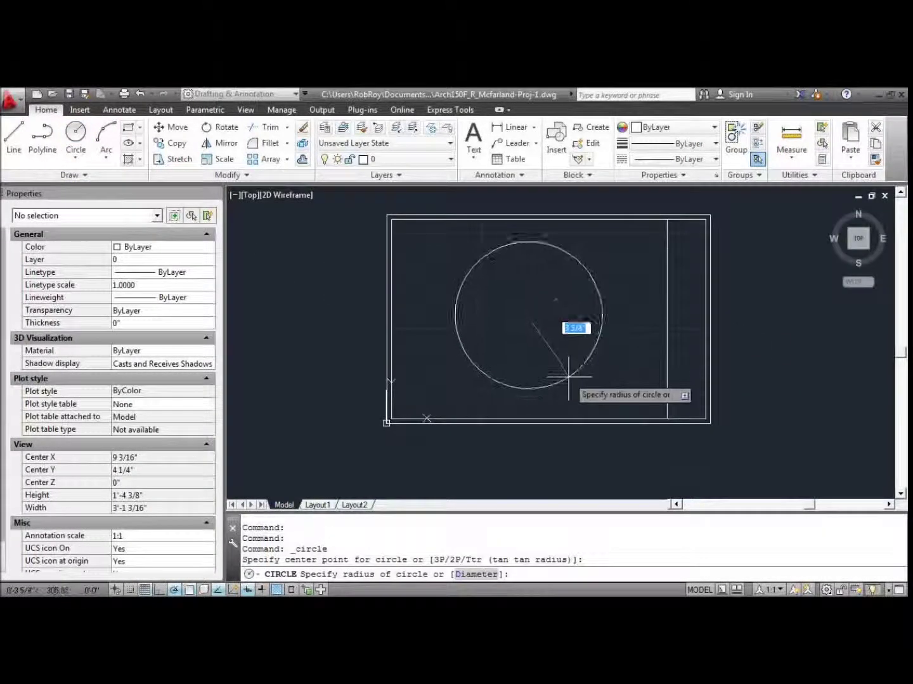
click(568, 392)
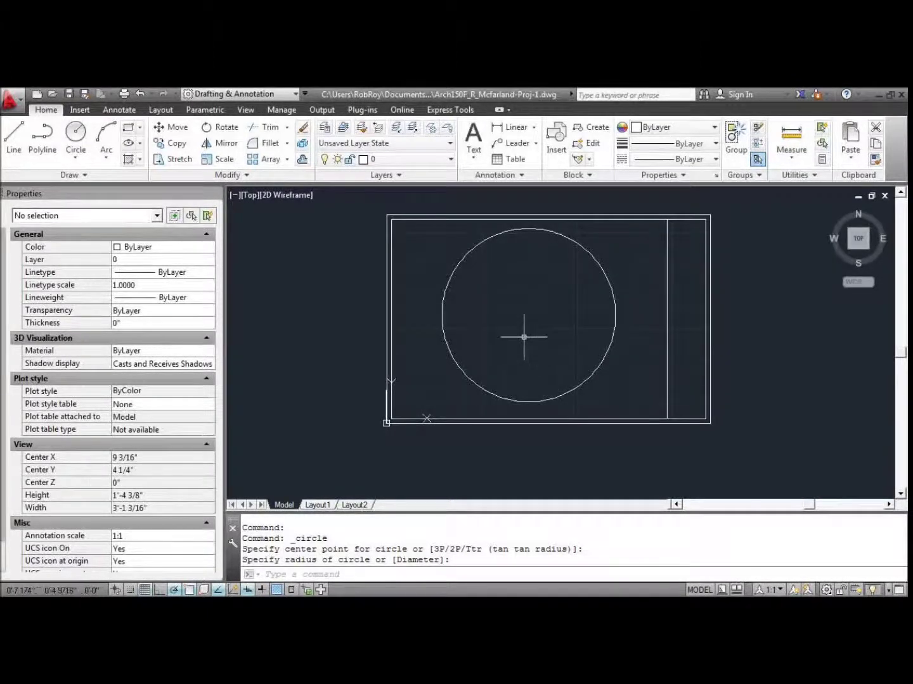
Draw a vertical line between the border's left side and the circle, extending past the sheet's top and bottom edges.
click(13, 135)
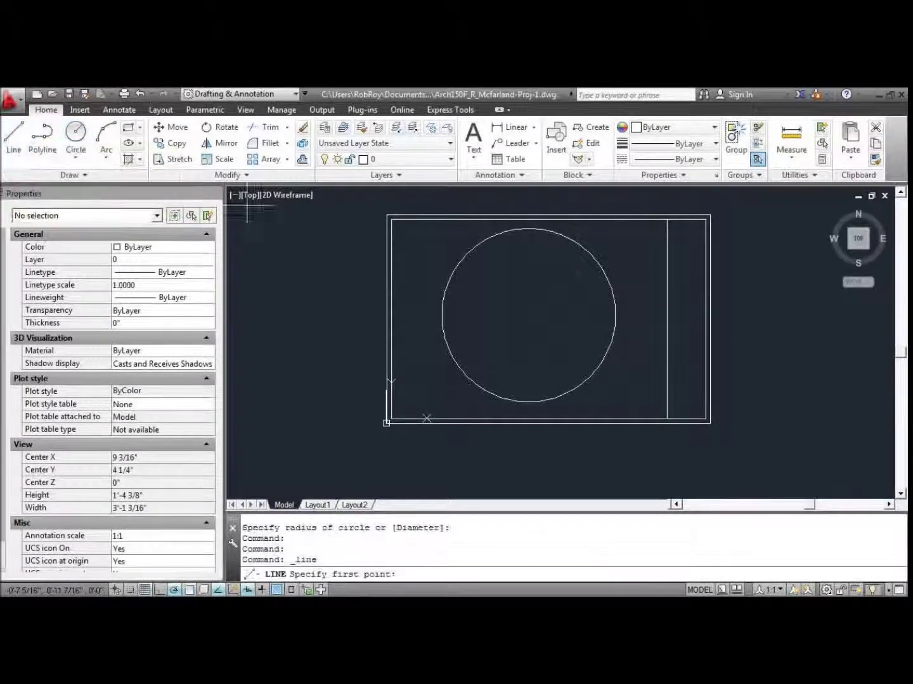
click(424, 419)
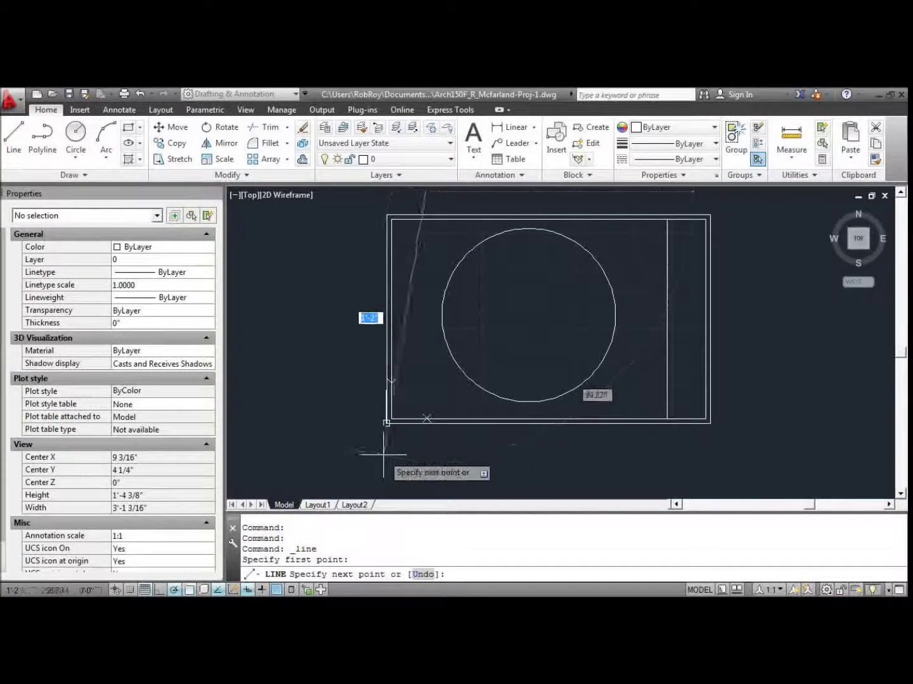
click(425, 466)
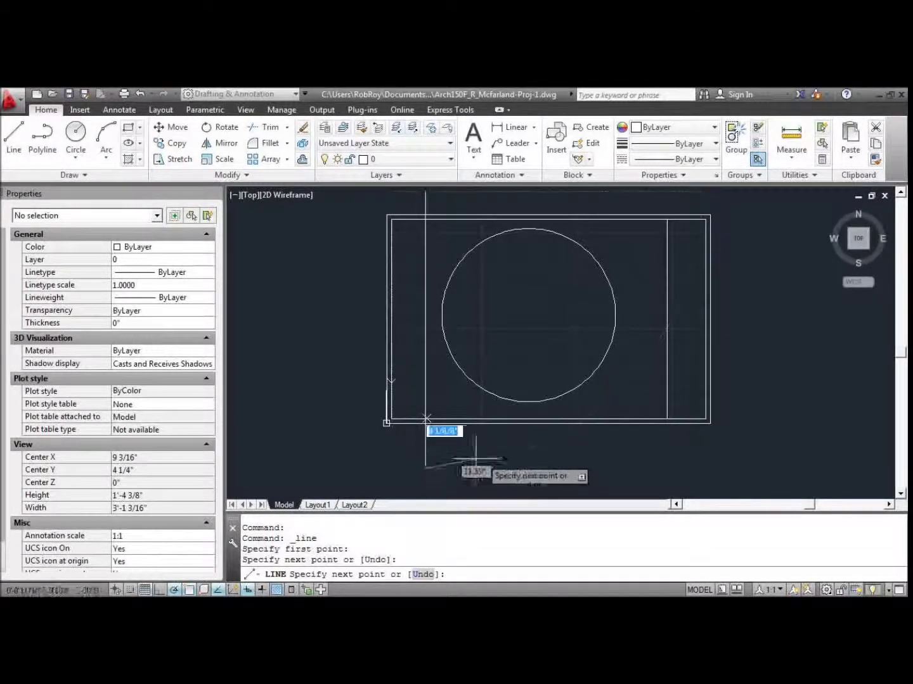
key(Escape)
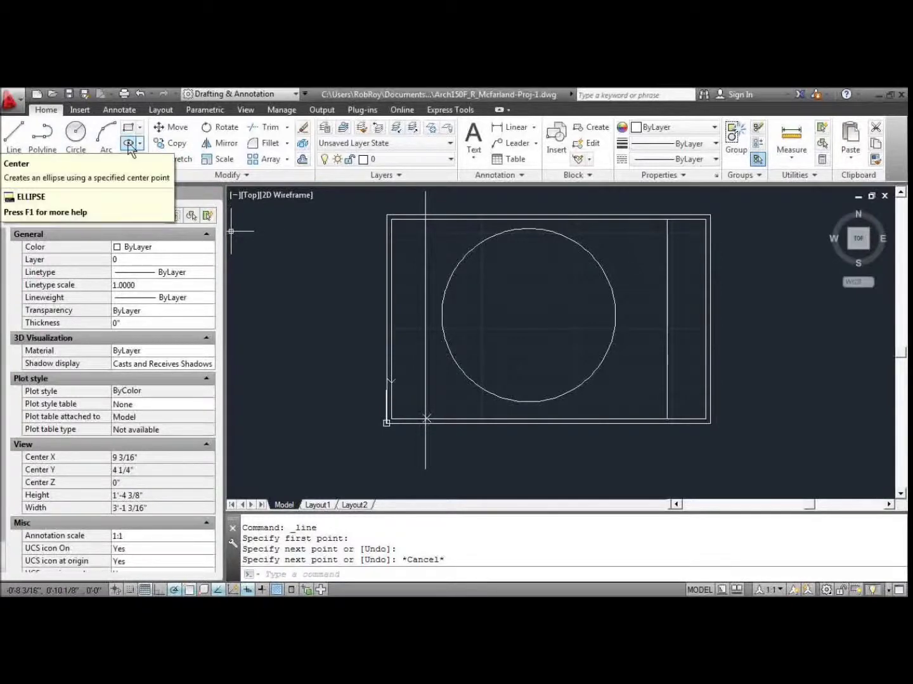
click(75, 132)
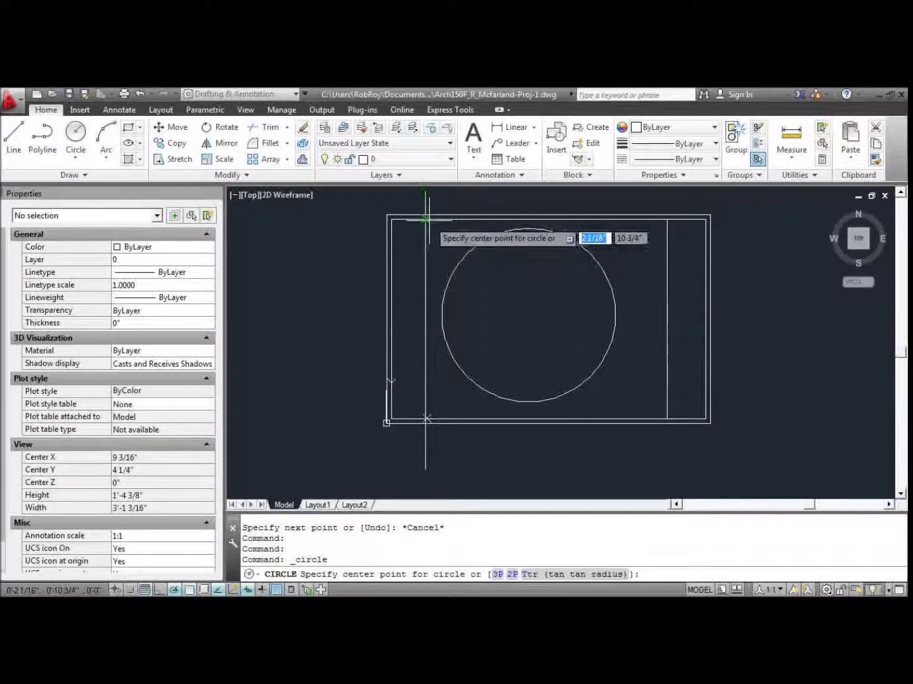
scroll(427, 219, up, 10)
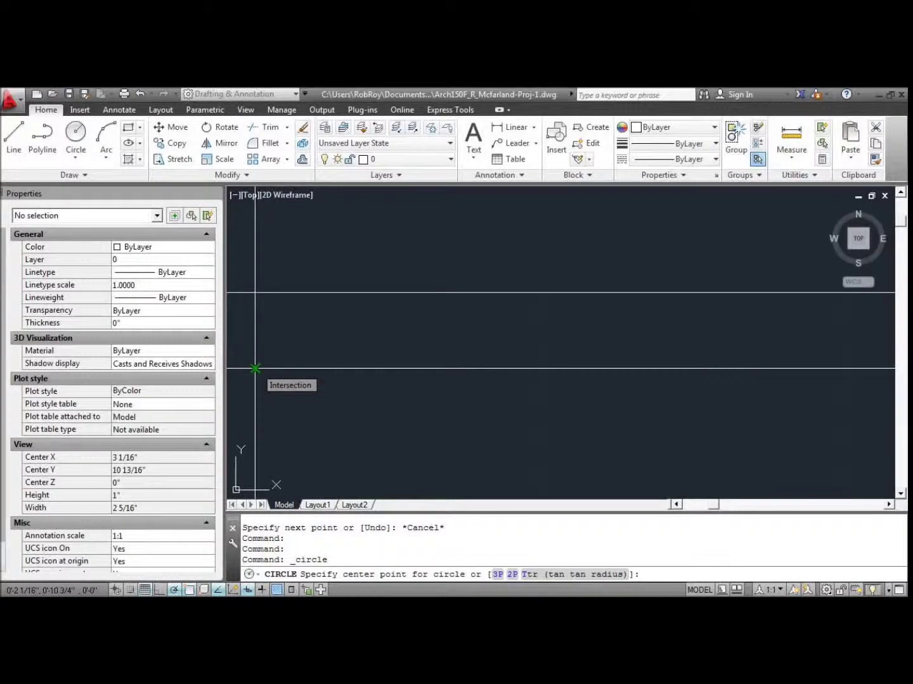
key(Escape)
scroll(378, 310, down, 5)
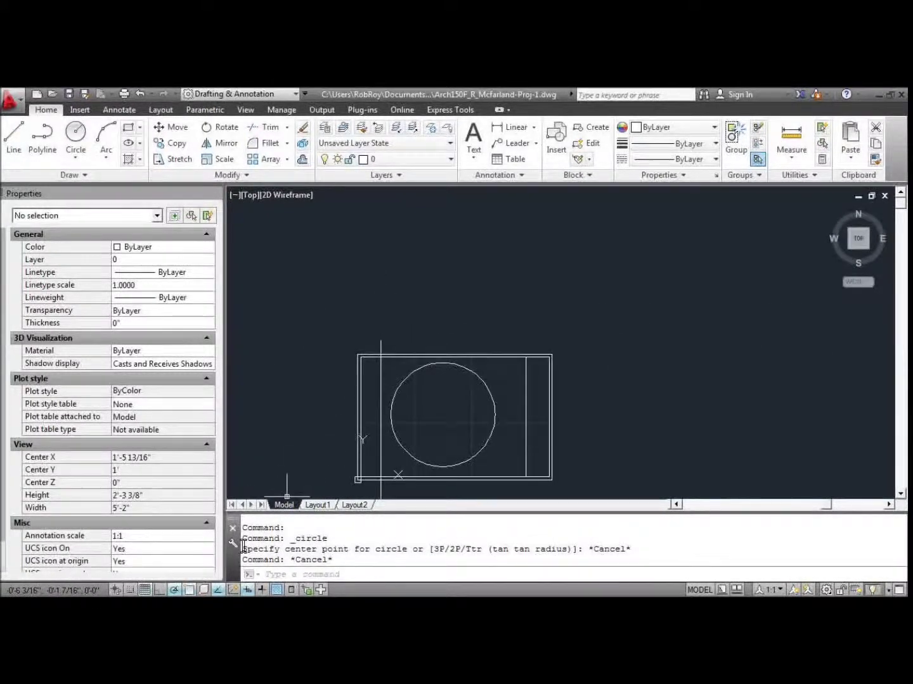
Turn off the Intersection object snap in the drafting settings.
right_click(188, 591)
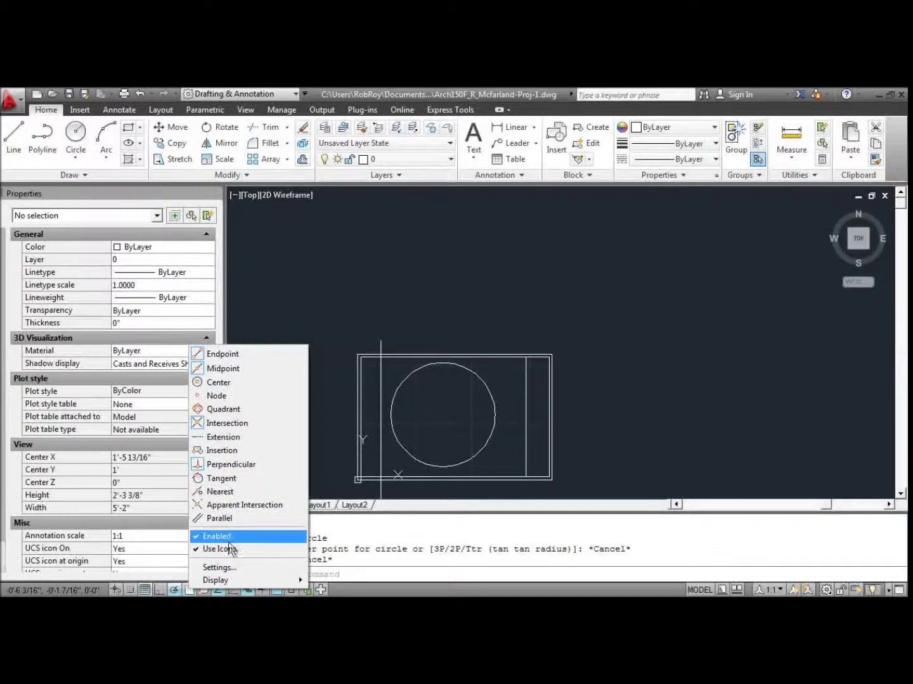
click(226, 570)
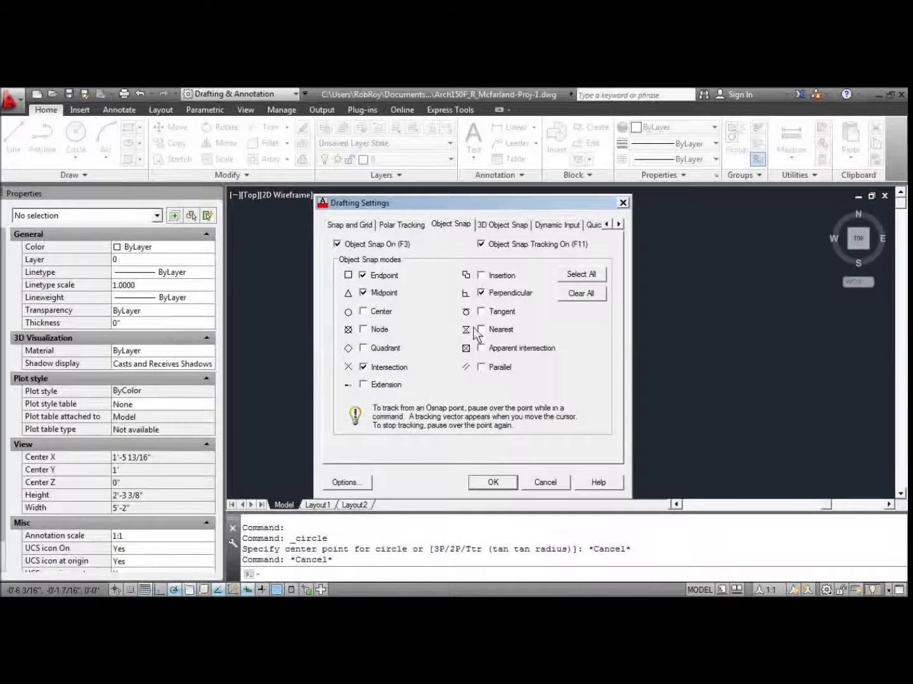
click(375, 371)
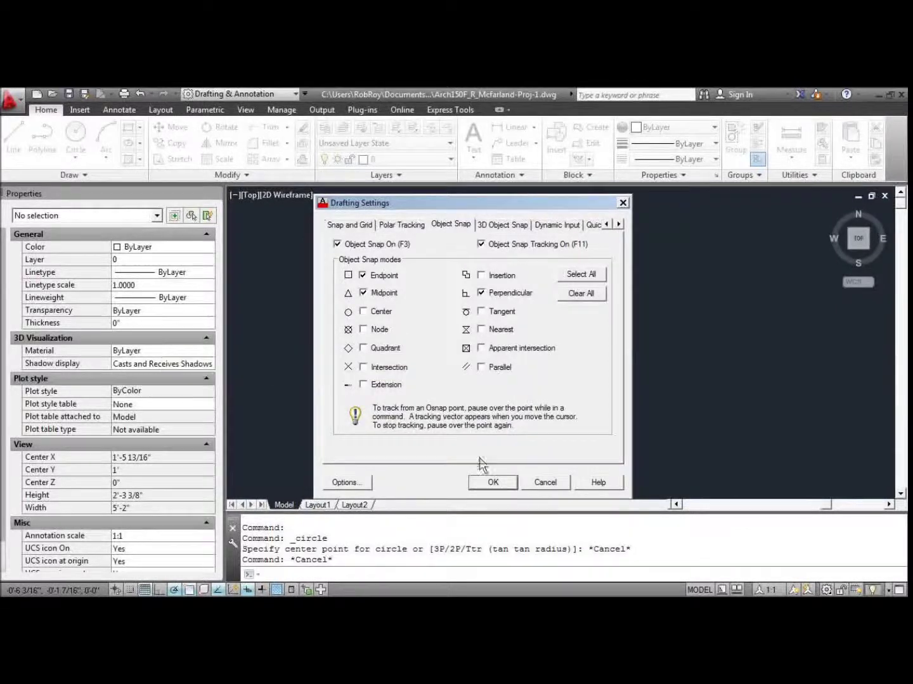
click(493, 482)
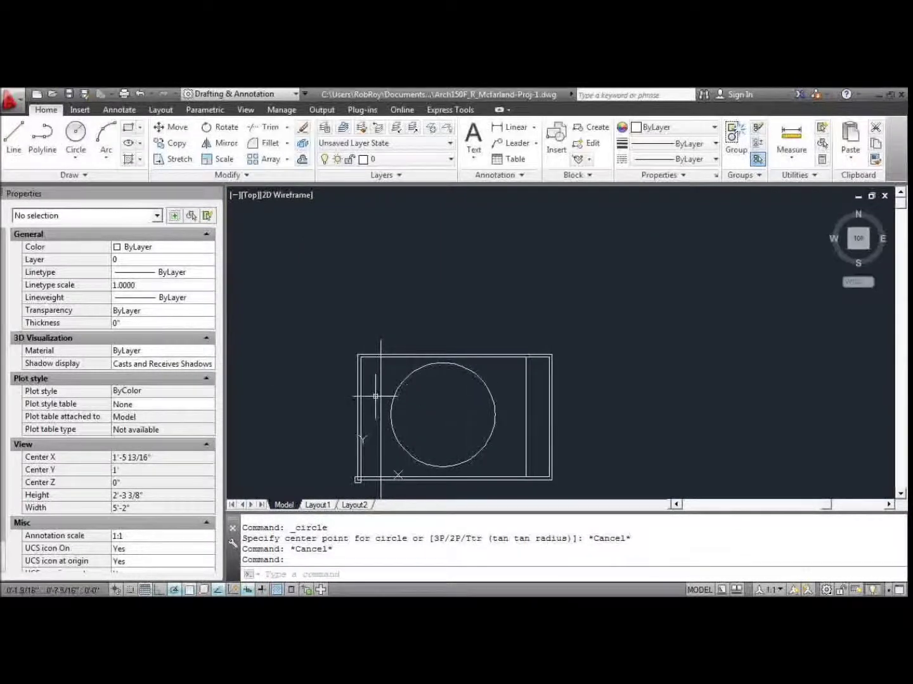
Draw a circle centred on the vertical line's midpoint, accepting the default radius of 4 9/16".
scroll(373, 416, up, 8)
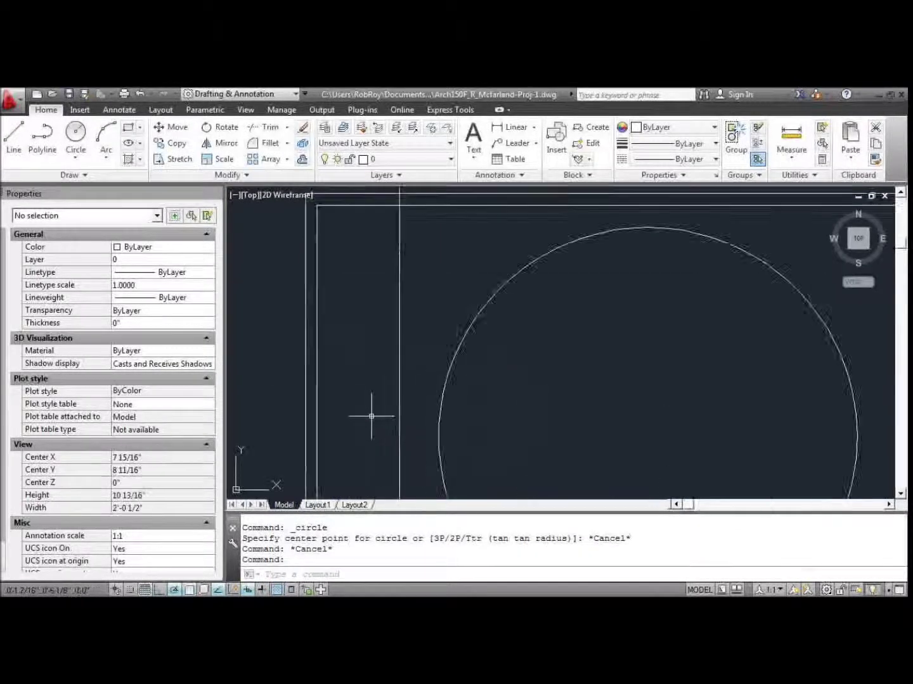
click(75, 136)
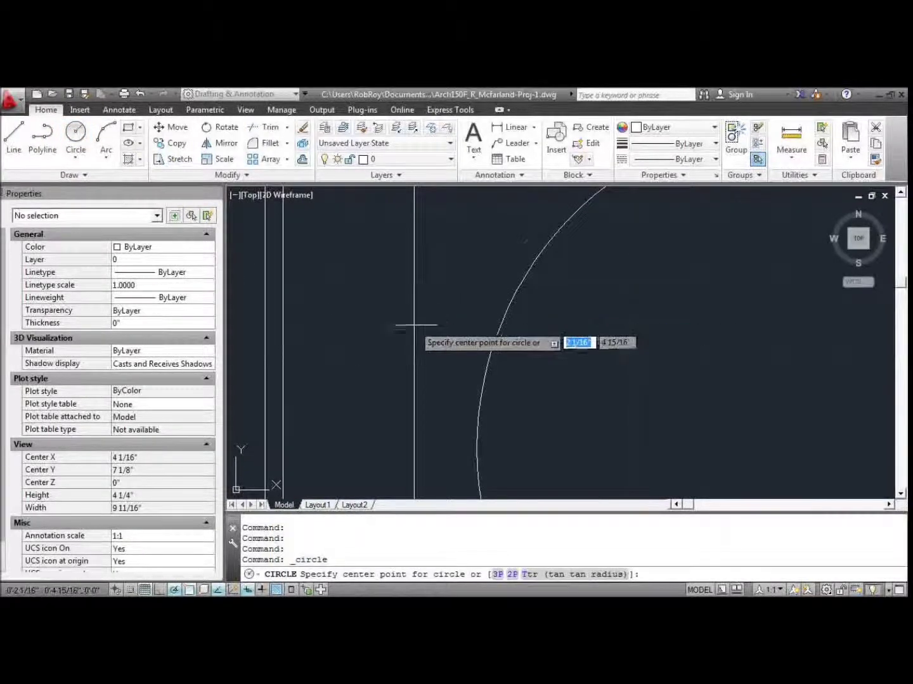
scroll(418, 314, down, 5)
click(411, 355)
scroll(412, 357, up, 8)
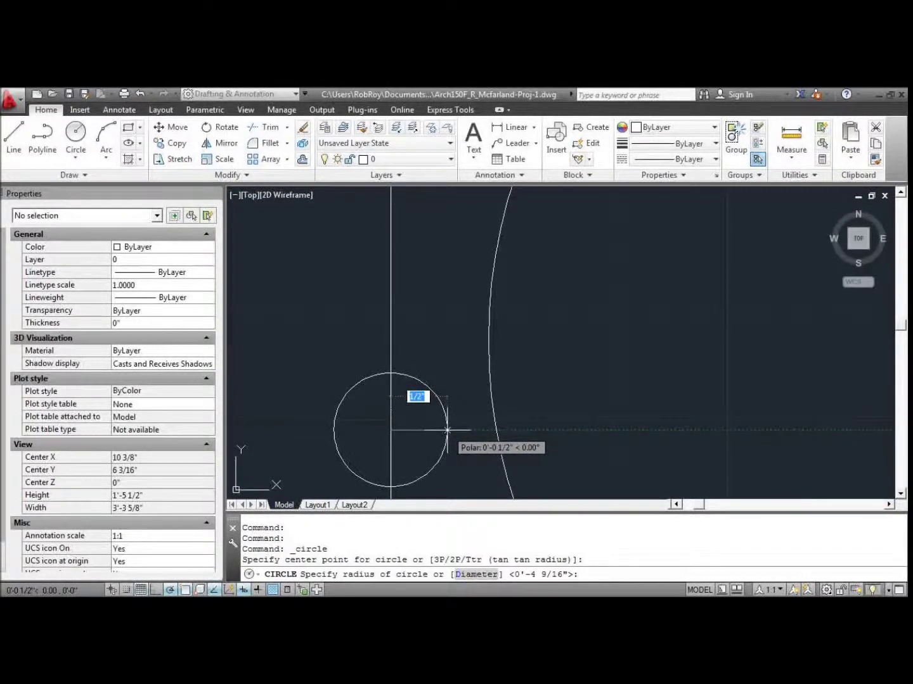
key(Return)
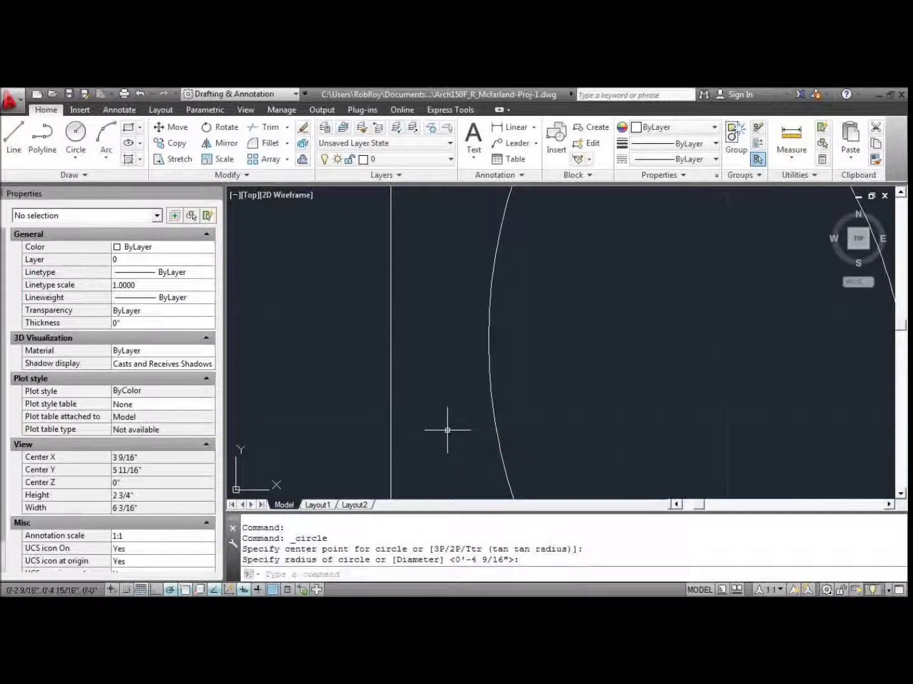
scroll(448, 429, down, 5)
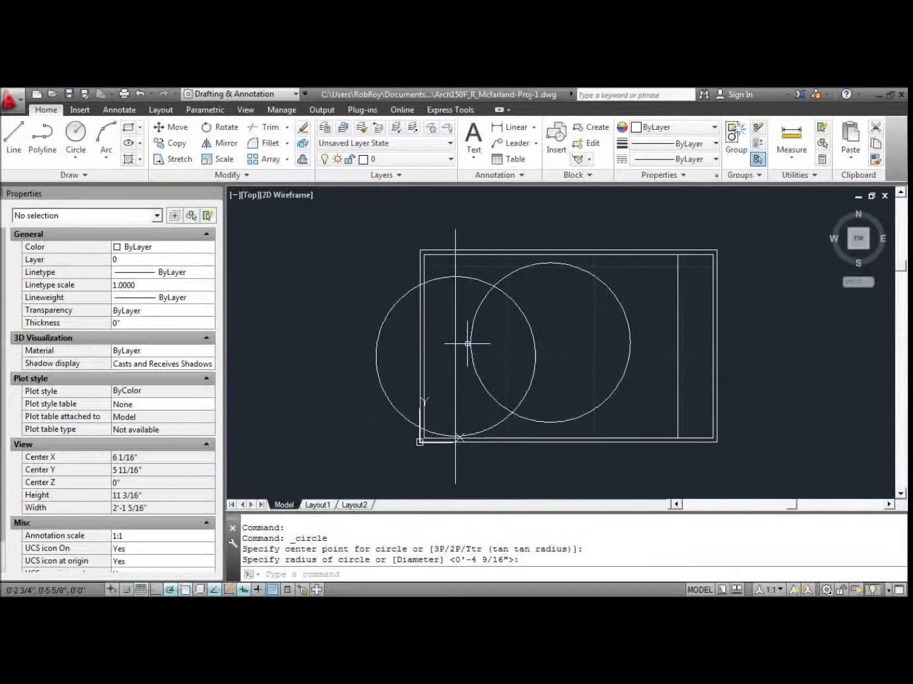
Try to shrink the circle centred on the vertical line by stretching its right quadrant grip toward the centre.
click(483, 283)
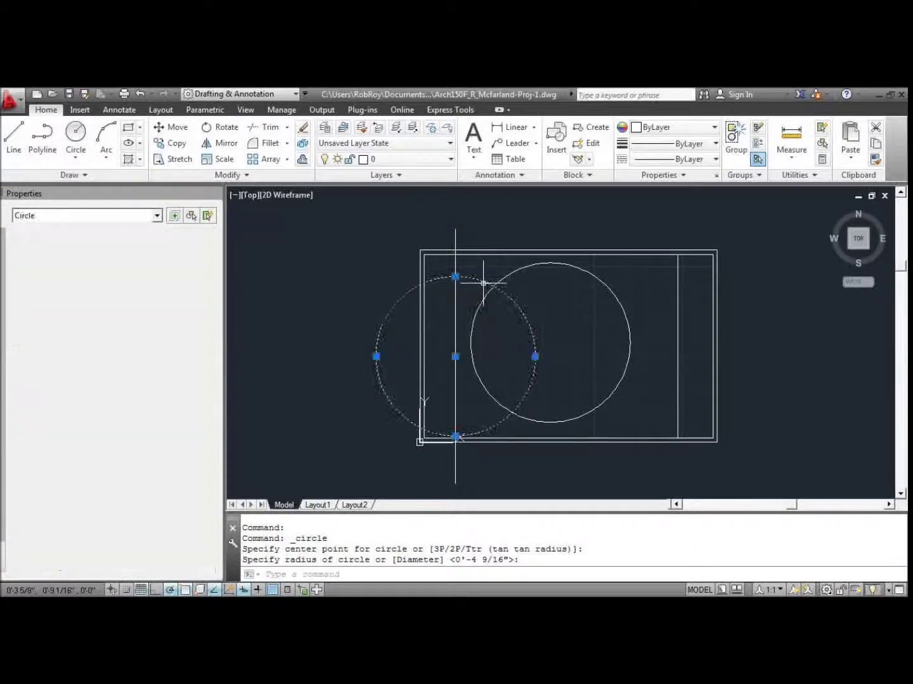
click(535, 357)
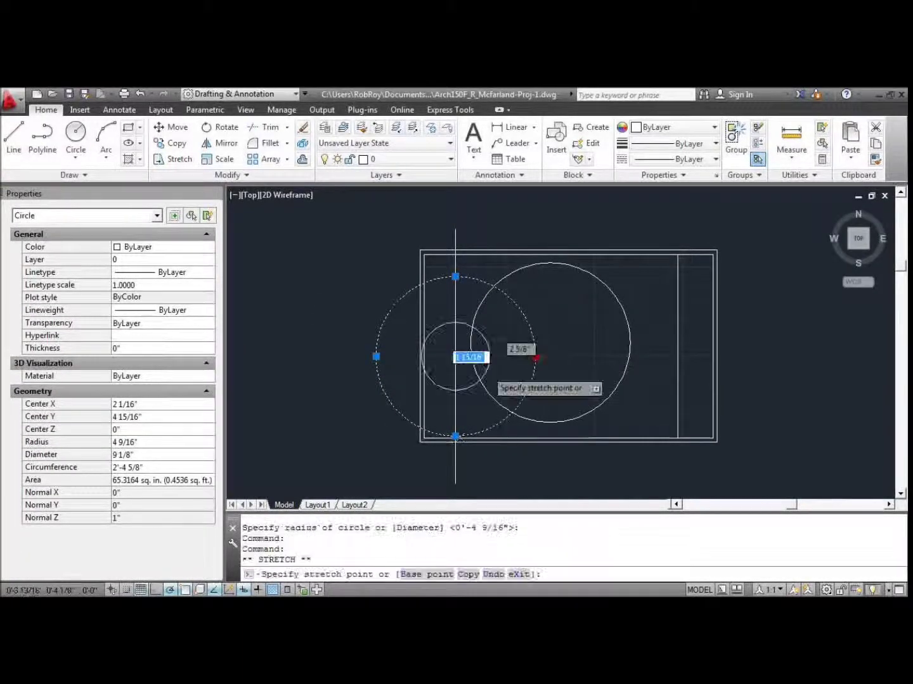
scroll(457, 358, up, 8)
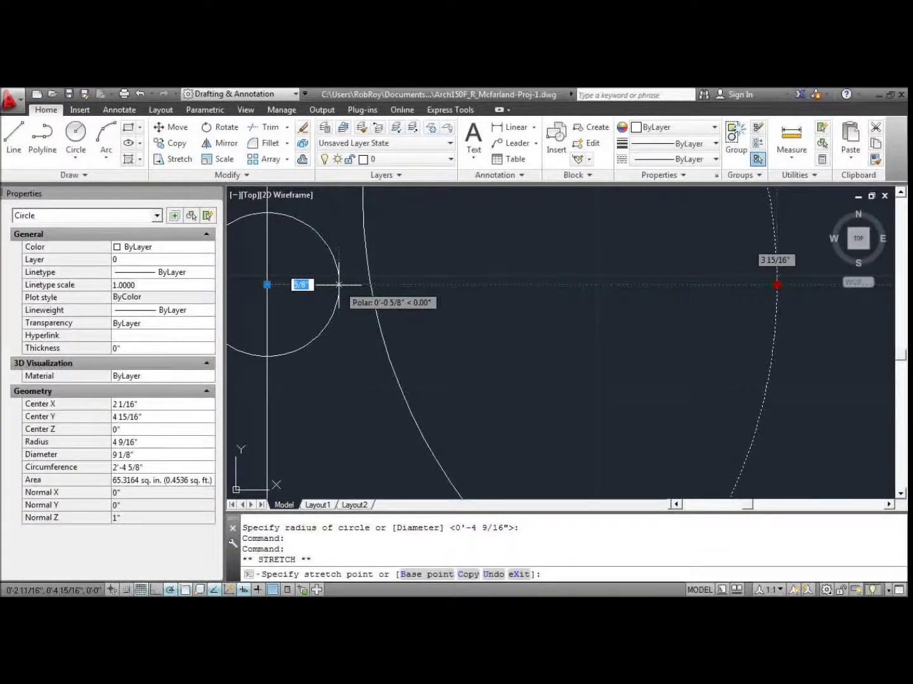
key(space)
scroll(507, 304, down, 5)
key(Escape)
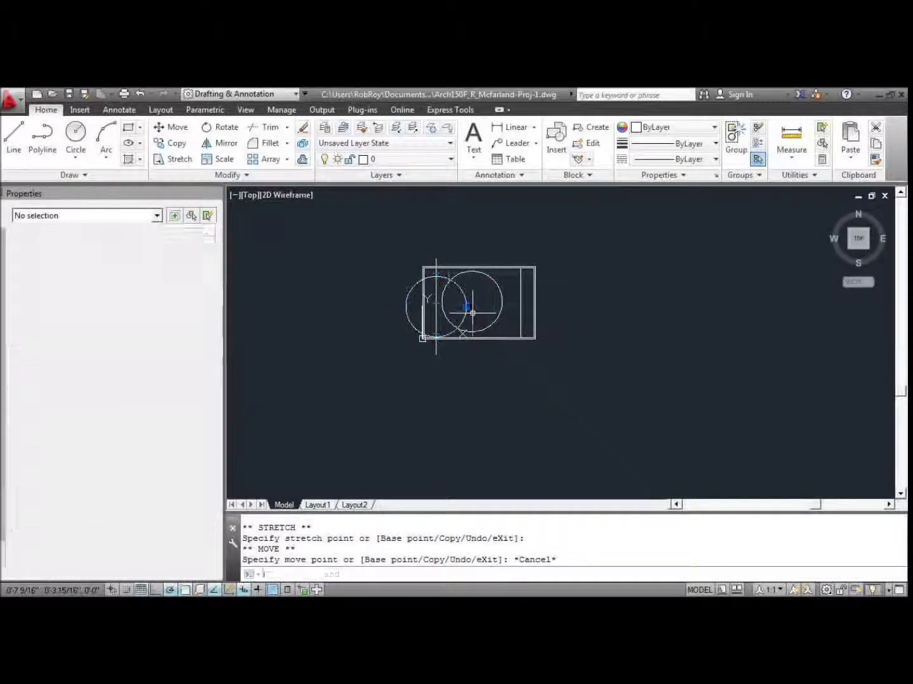
key(Escape)
Erase the large circle centred on the vertical line.
scroll(438, 272, up, 5)
click(439, 279)
text(e)
key(Return)
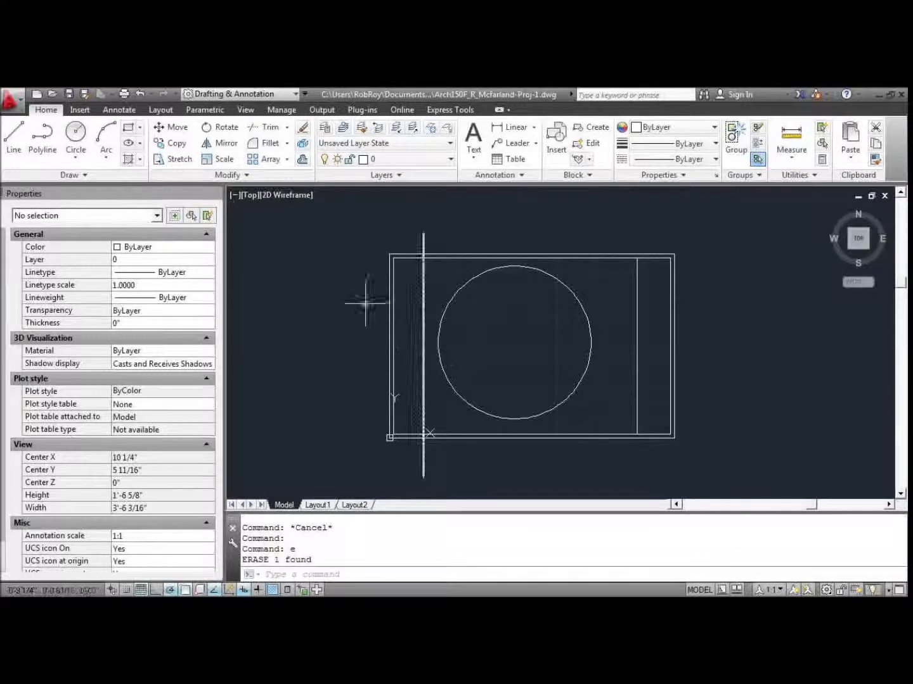
Draw a circle with a 1/2" radius centred on the vertical line's midpoint.
click(75, 135)
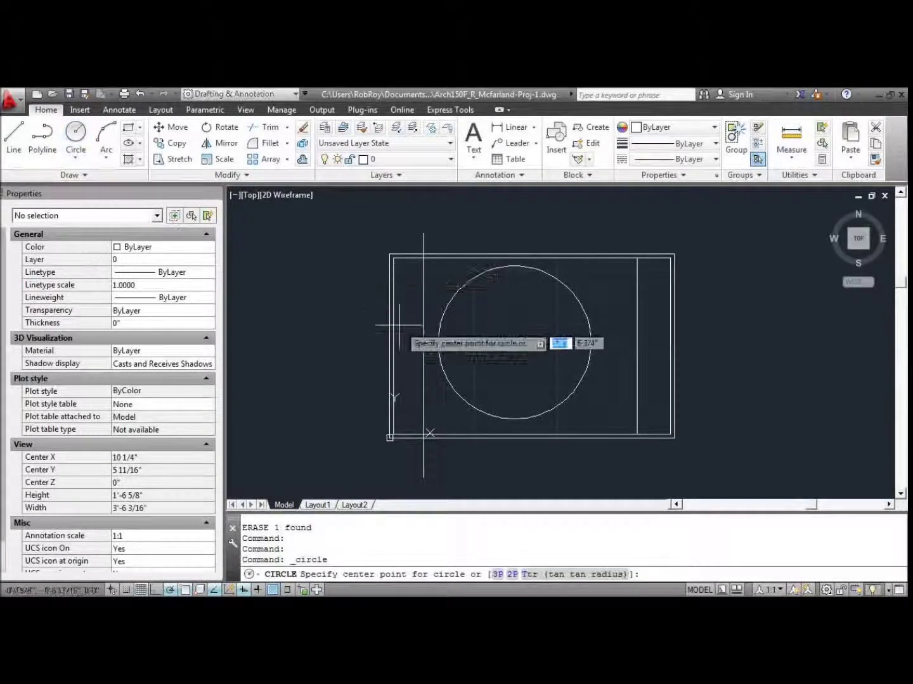
click(424, 356)
scroll(436, 356, up, 4)
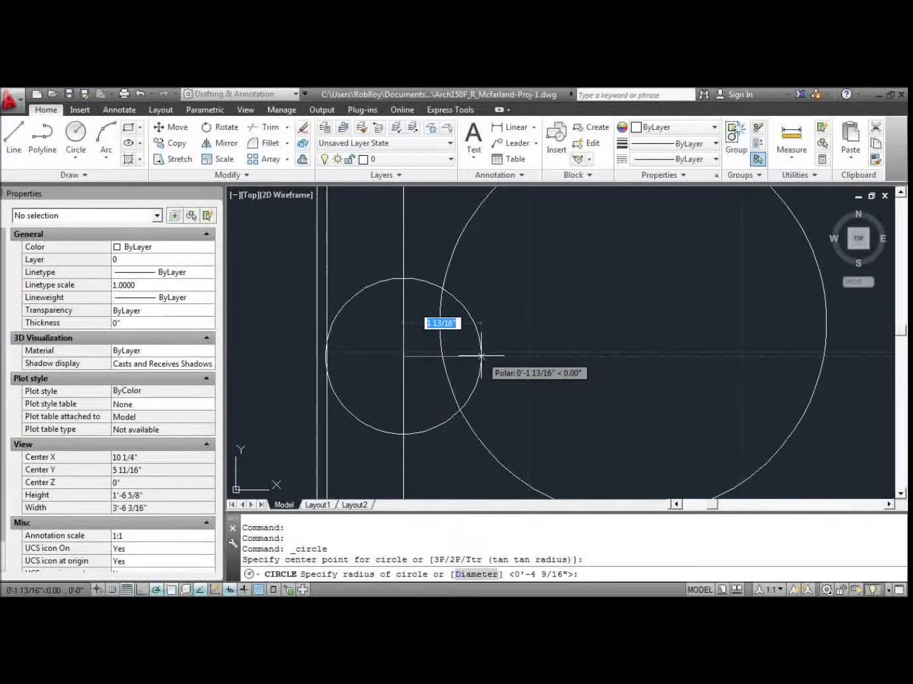
scroll(481, 357, down, 4)
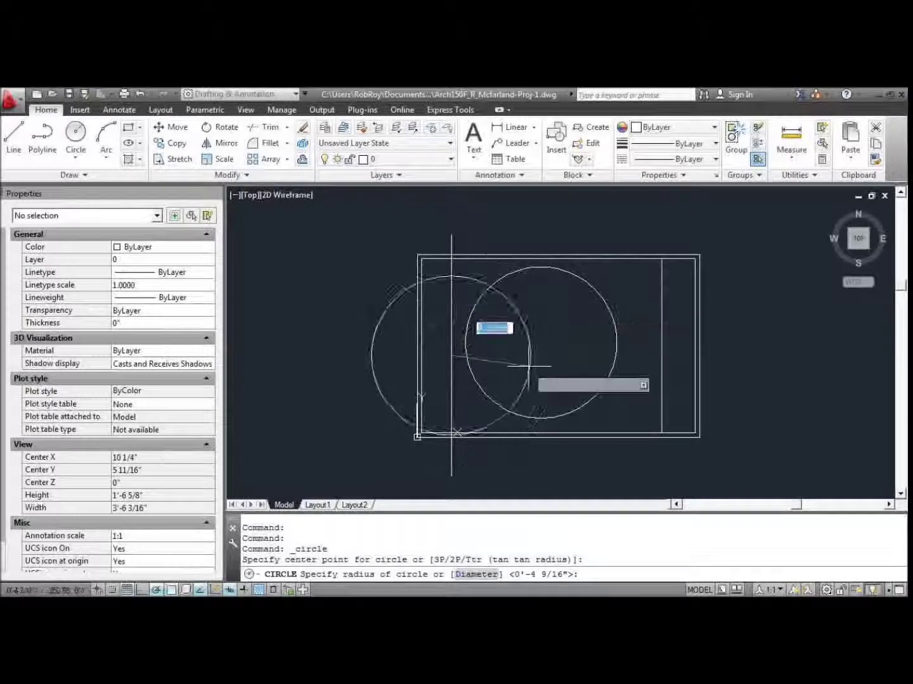
scroll(473, 355, up, 4)
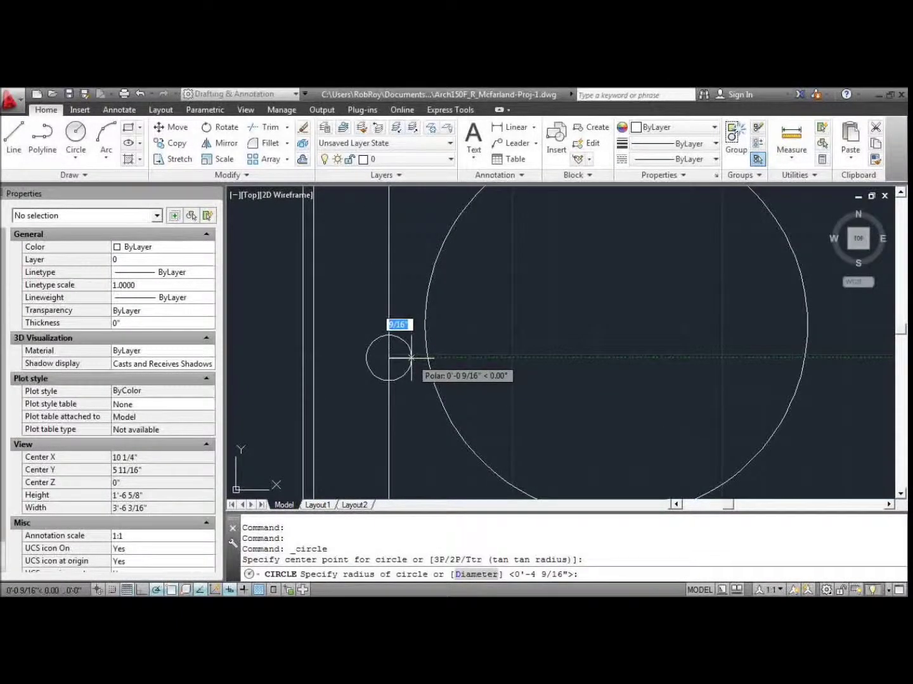
text(1/2)
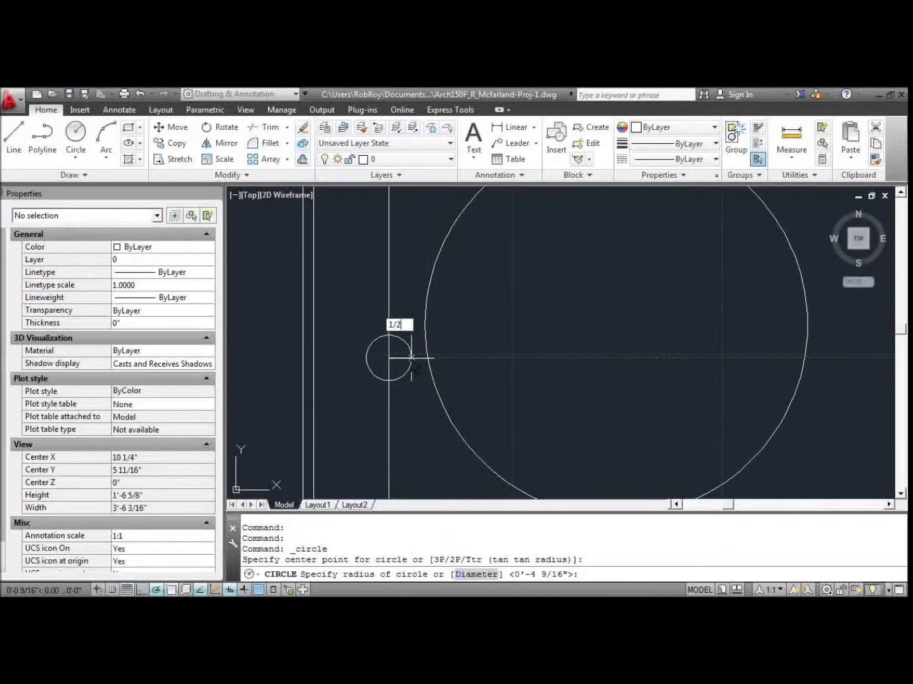
key(Return)
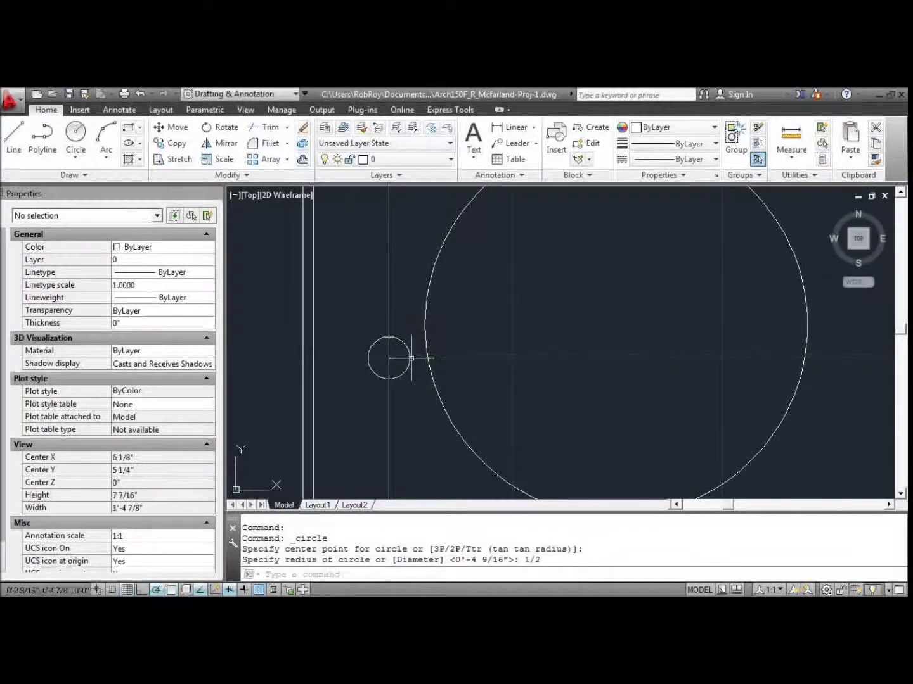
Check the small circle's radius and diameter in its properties.
click(409, 355)
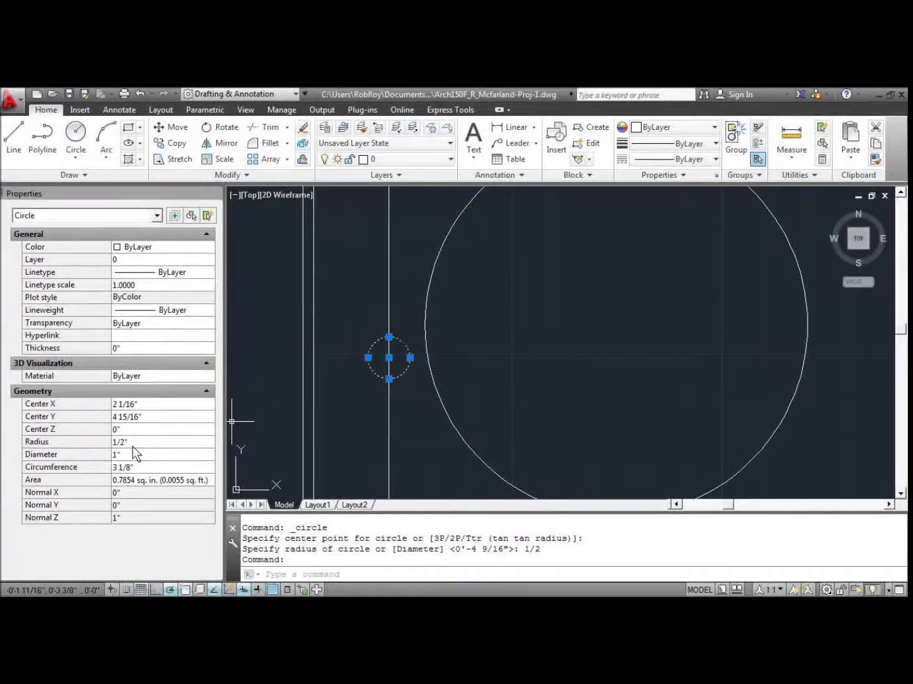
scroll(407, 418, down, 5)
scroll(396, 415, up, 5)
key(Escape)
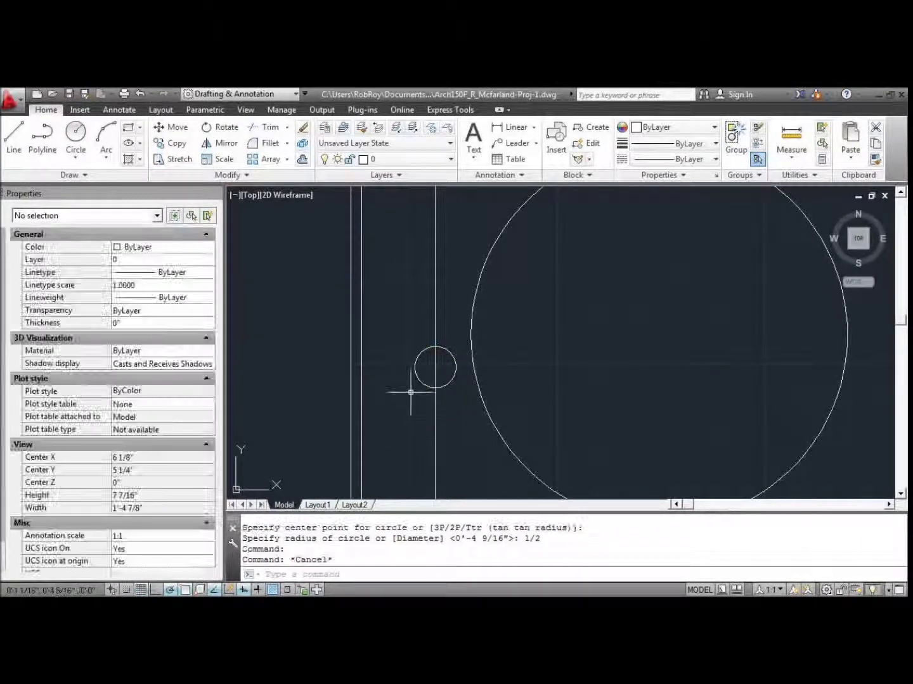
Enlarge the small circle to a 9/16" radius by stretching its left quadrant grip outward.
scroll(411, 392, up, 2)
click(418, 370)
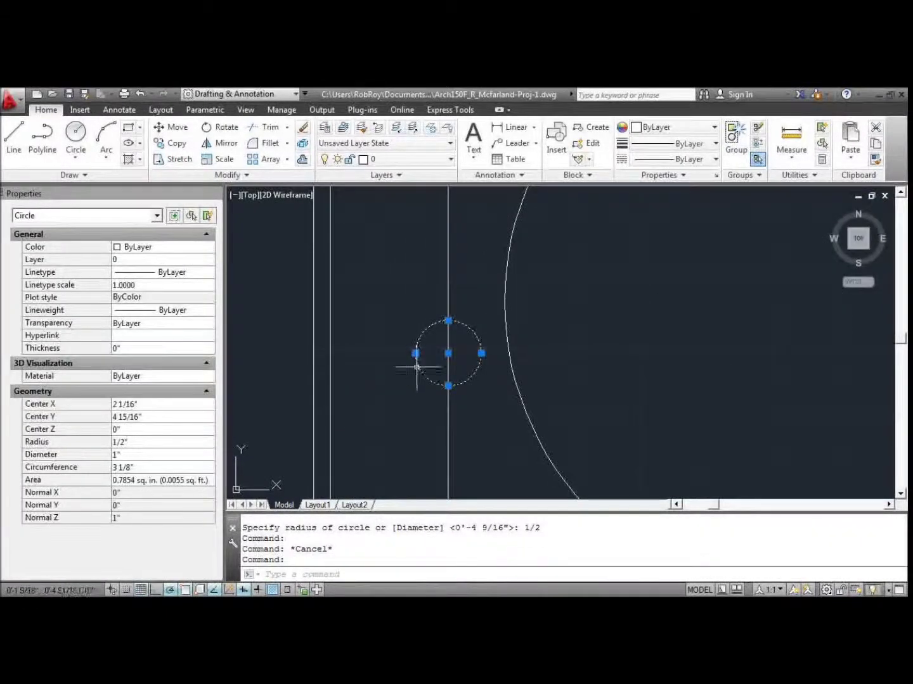
click(415, 353)
scroll(409, 353, up, 4)
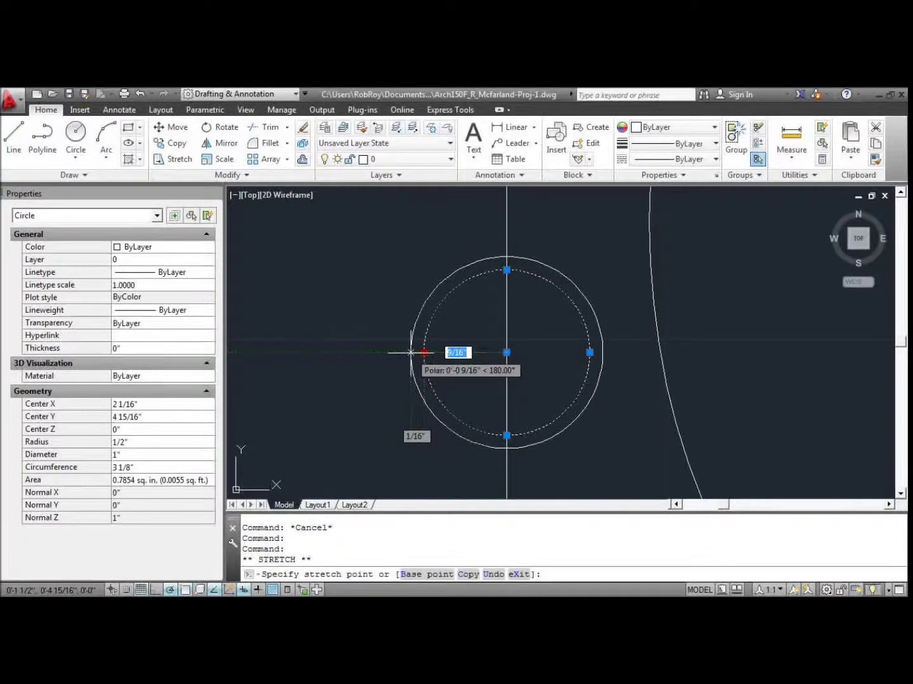
click(410, 353)
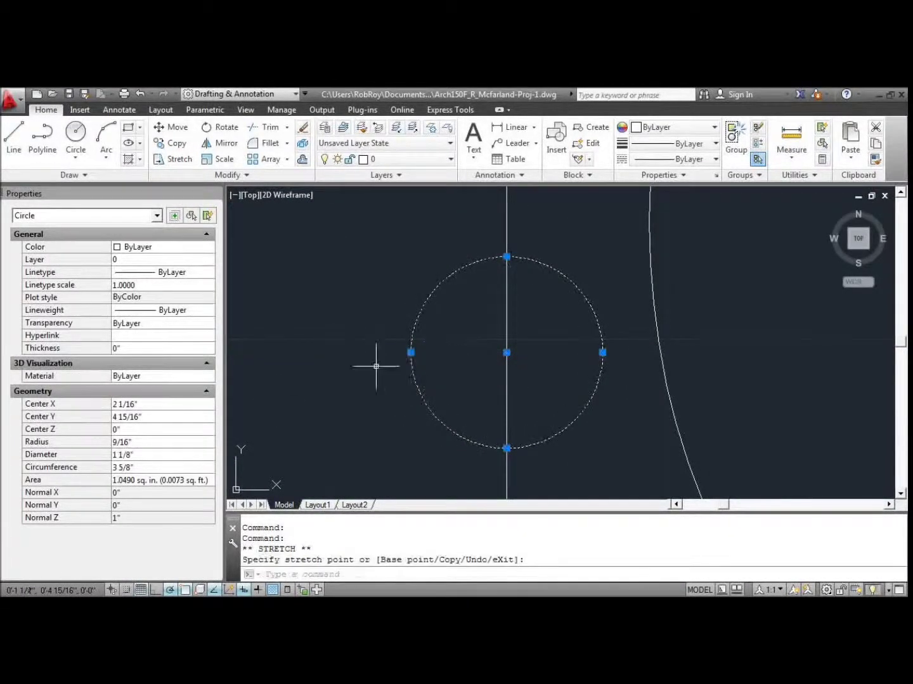
Set the small circle's diameter to 1.25" in its properties and deselect it.
click(138, 456)
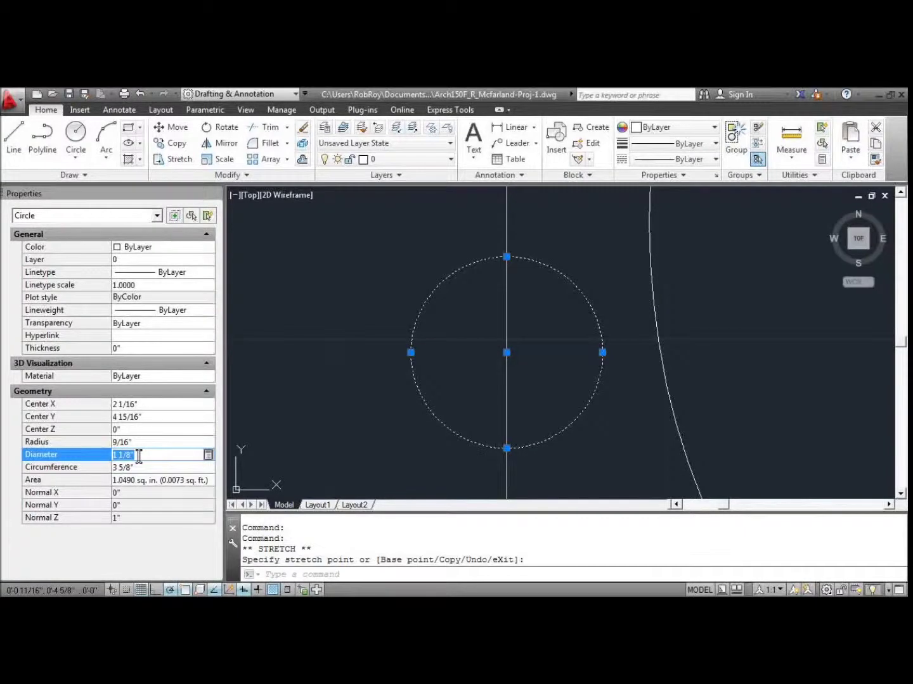
text(1)
click(142, 467)
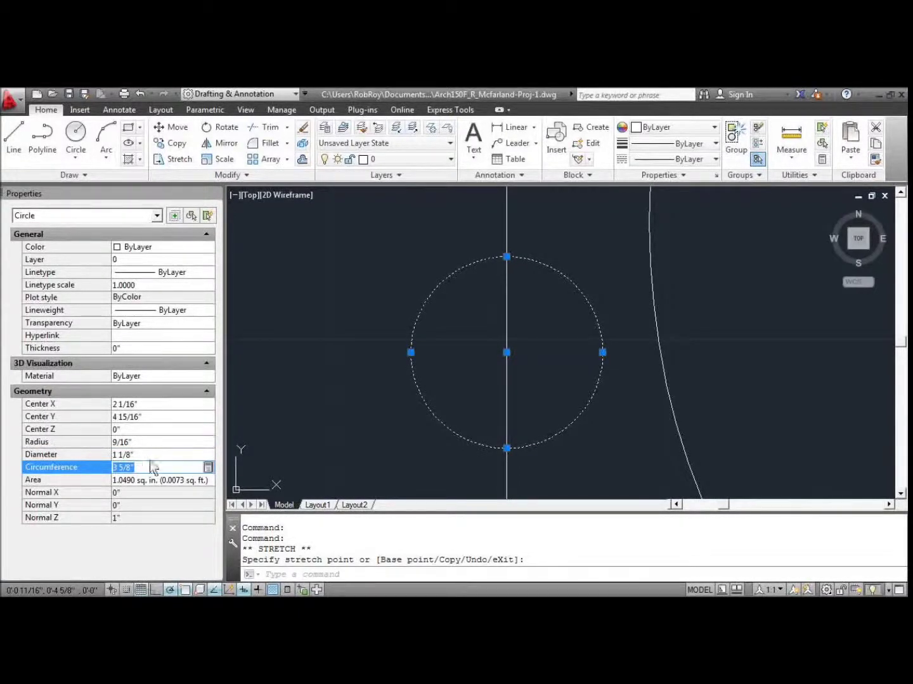
click(146, 455)
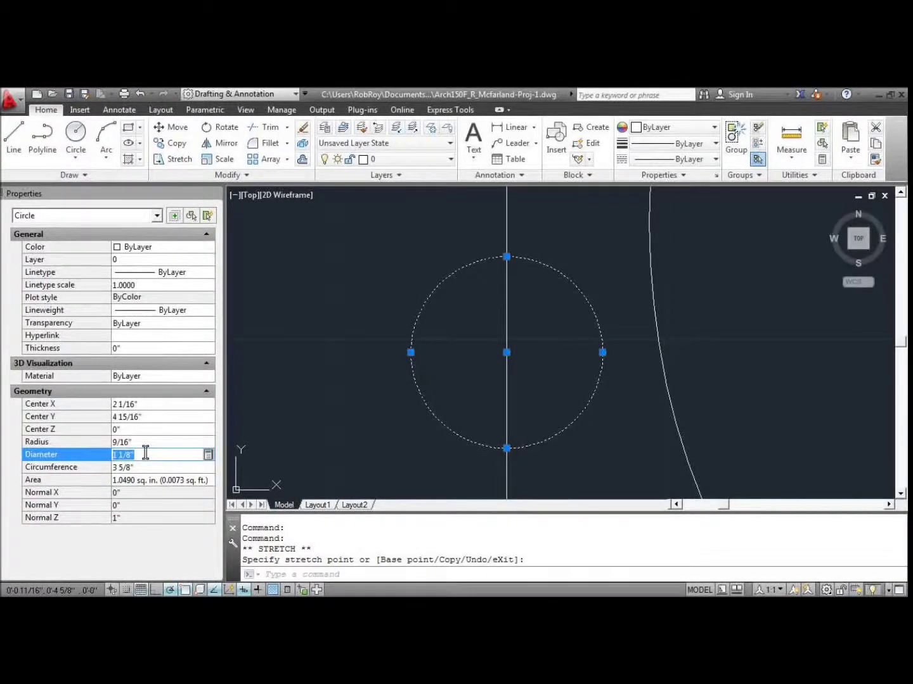
text(1.25)
key(Return)
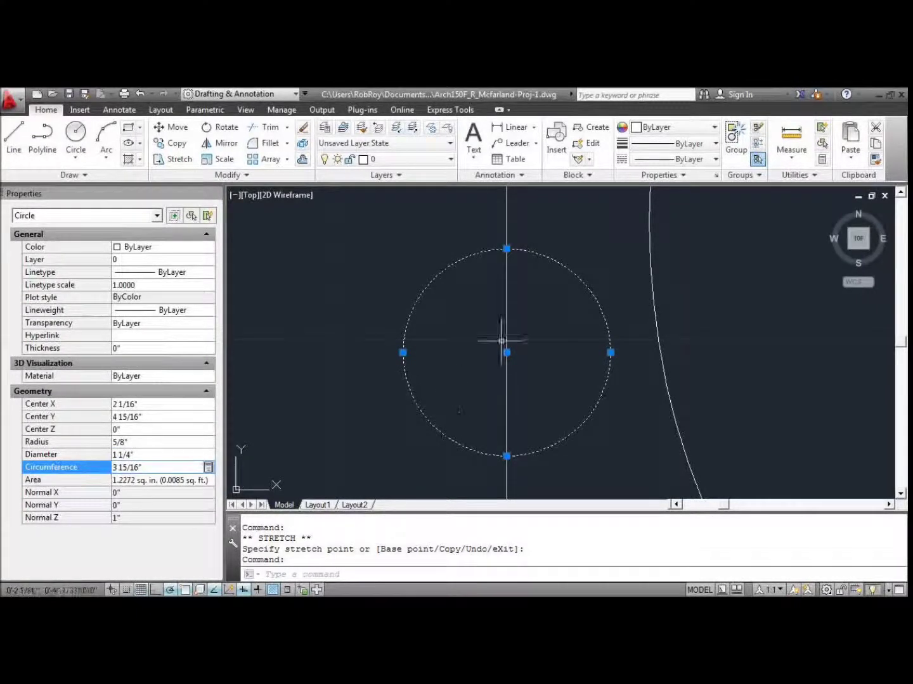
key(Escape)
Move the small circle straight up along the vertical line, using its centre as base point.
scroll(488, 342, down, 5)
scroll(489, 355, up, 5)
text(m)
key(Return)
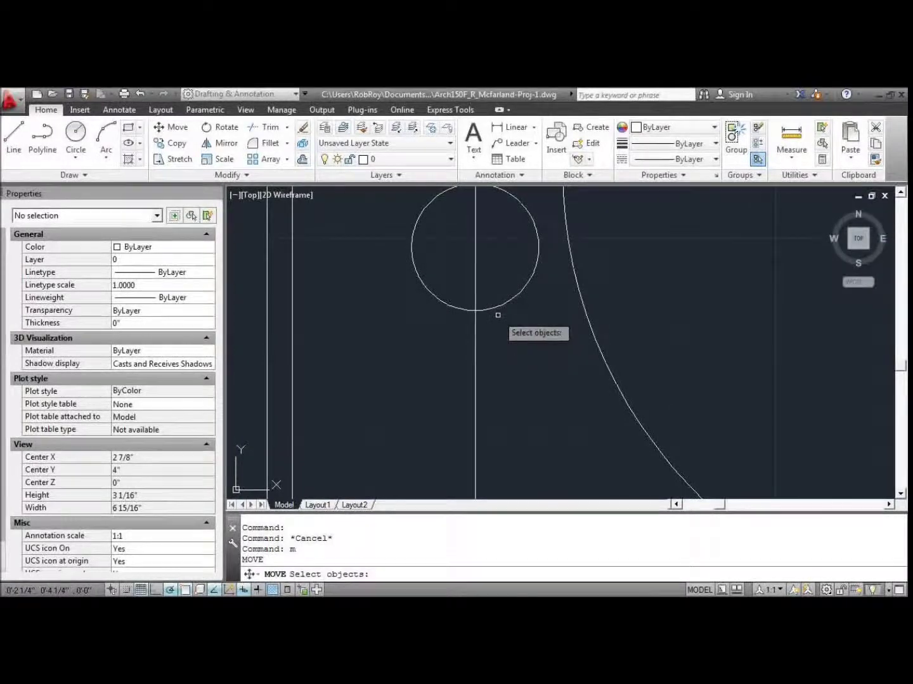
click(495, 308)
key(Return)
scroll(501, 359, down, 5)
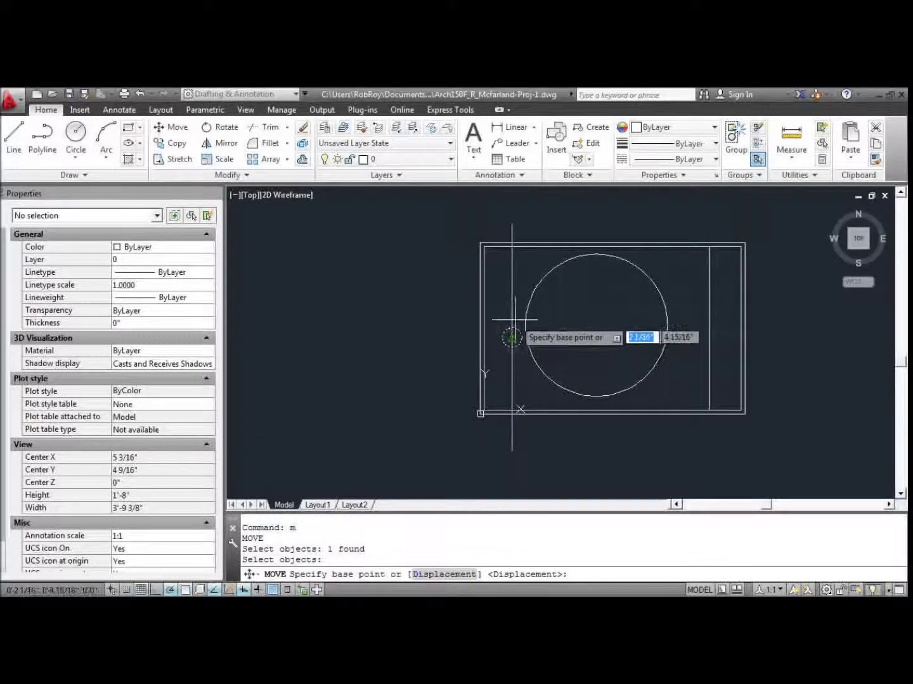
click(510, 338)
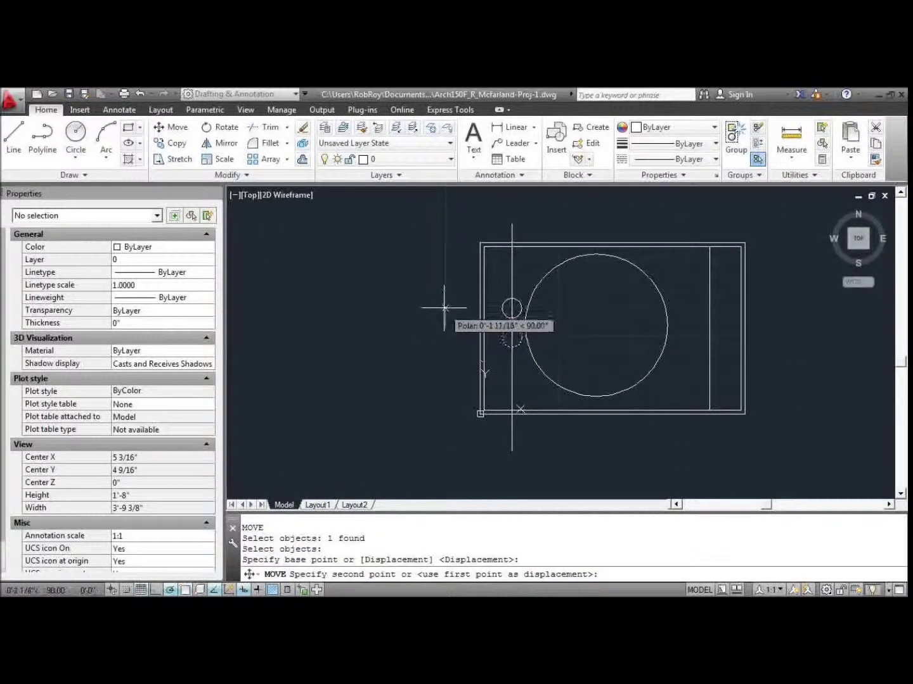
click(445, 294)
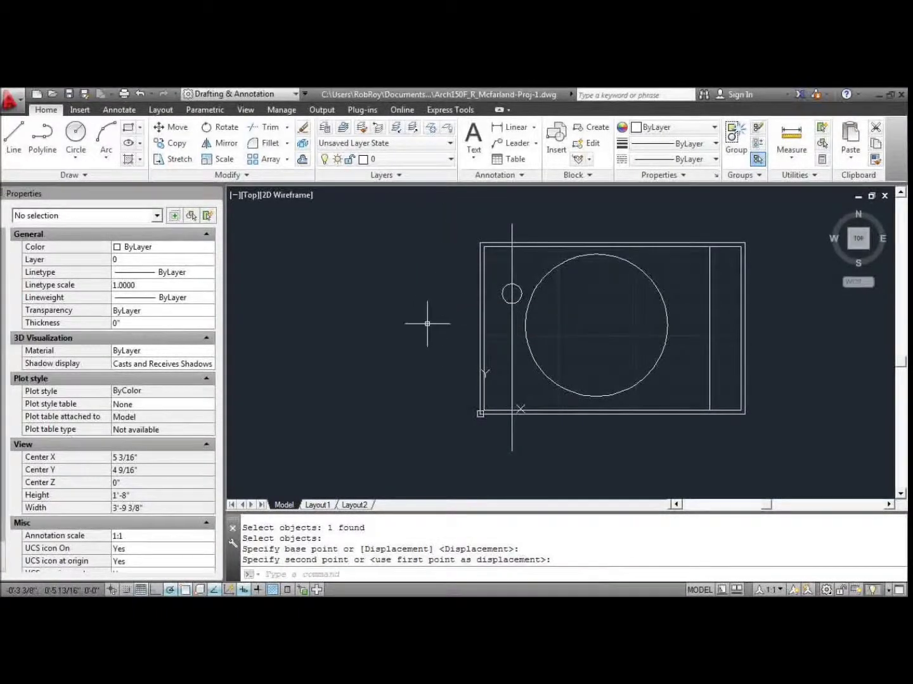
Draw a horizontal line just above the small circle, crossing the vertical line and extending past both sides of the circle.
scroll(524, 279, up, 6)
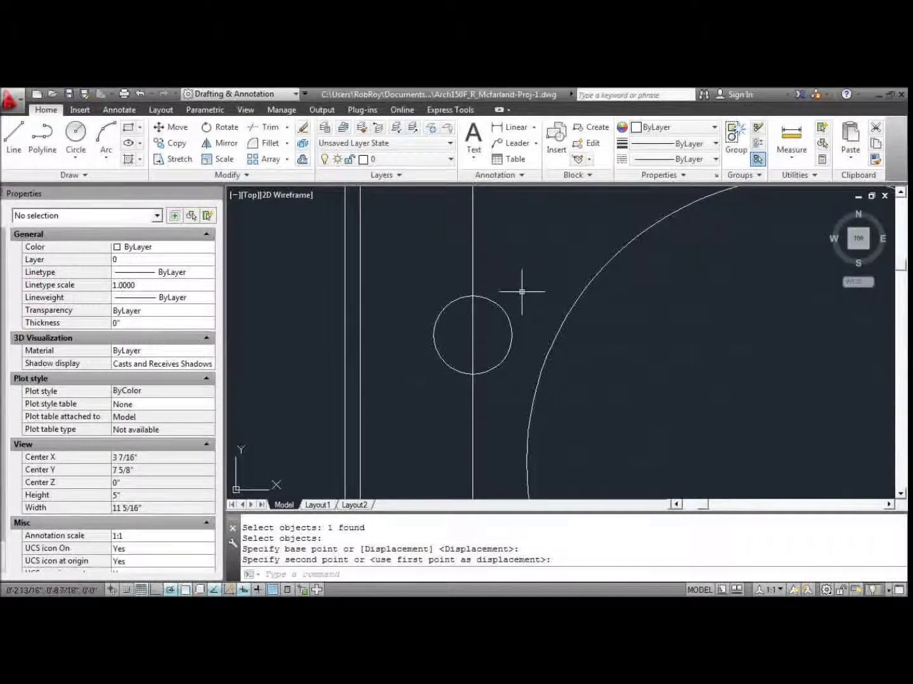
text(l)
key(Return)
click(536, 256)
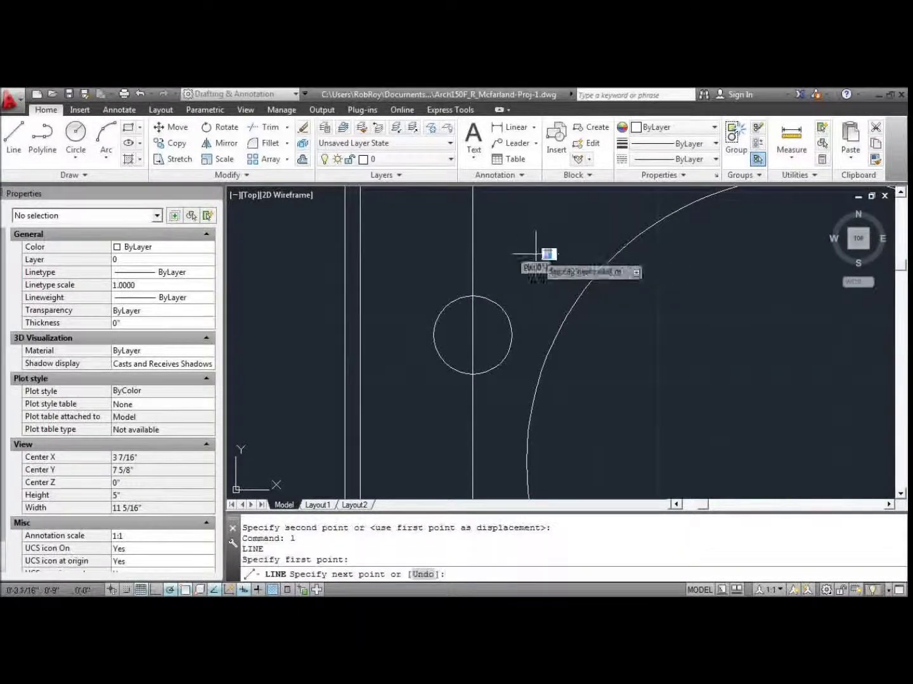
click(388, 254)
key(Return)
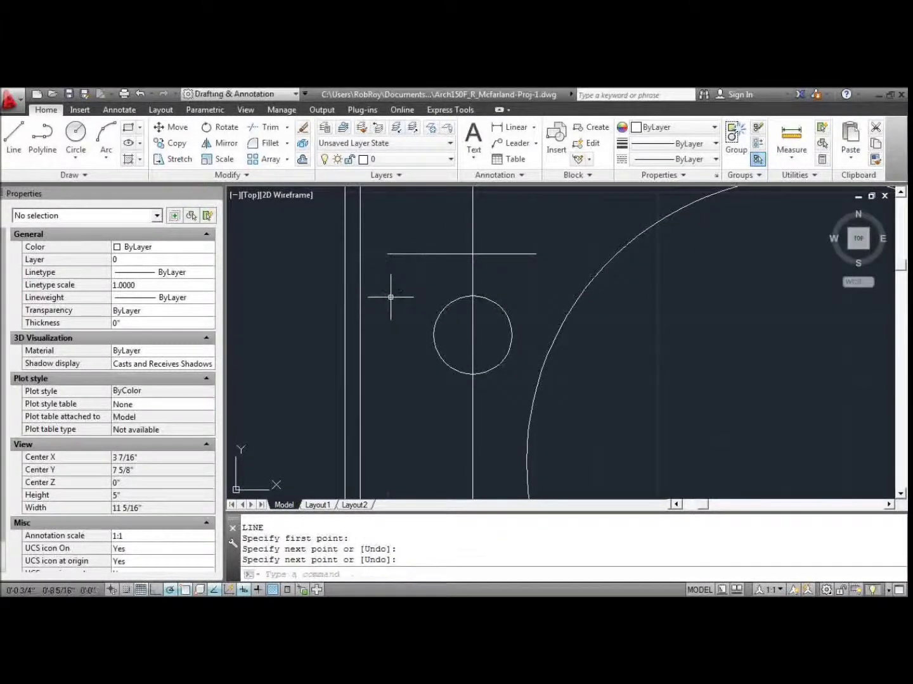
text(l)
key(Return)
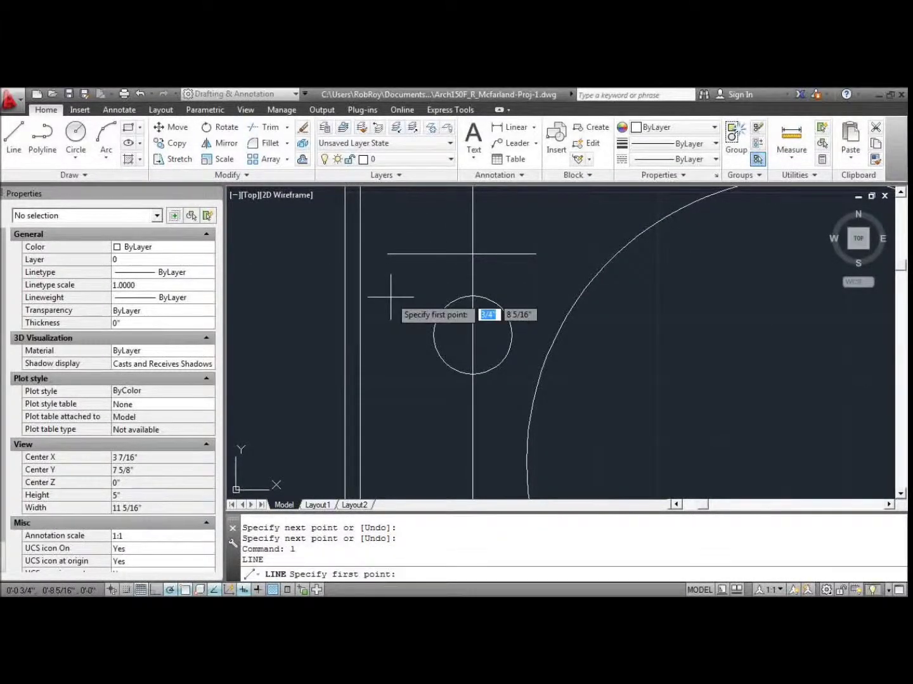
shift+right_click(391, 296)
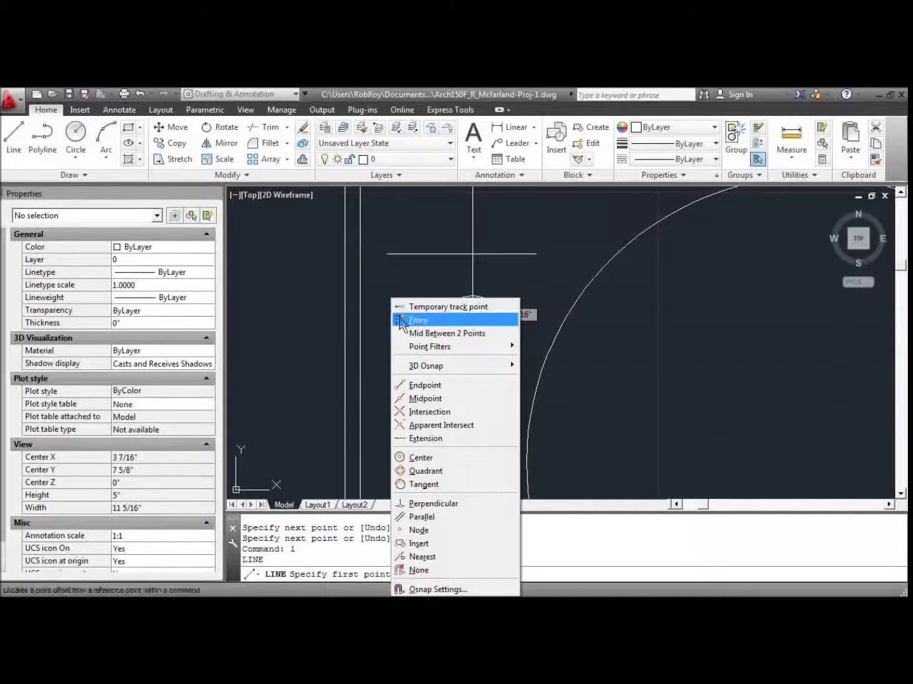
key(Escape)
key(Escape)
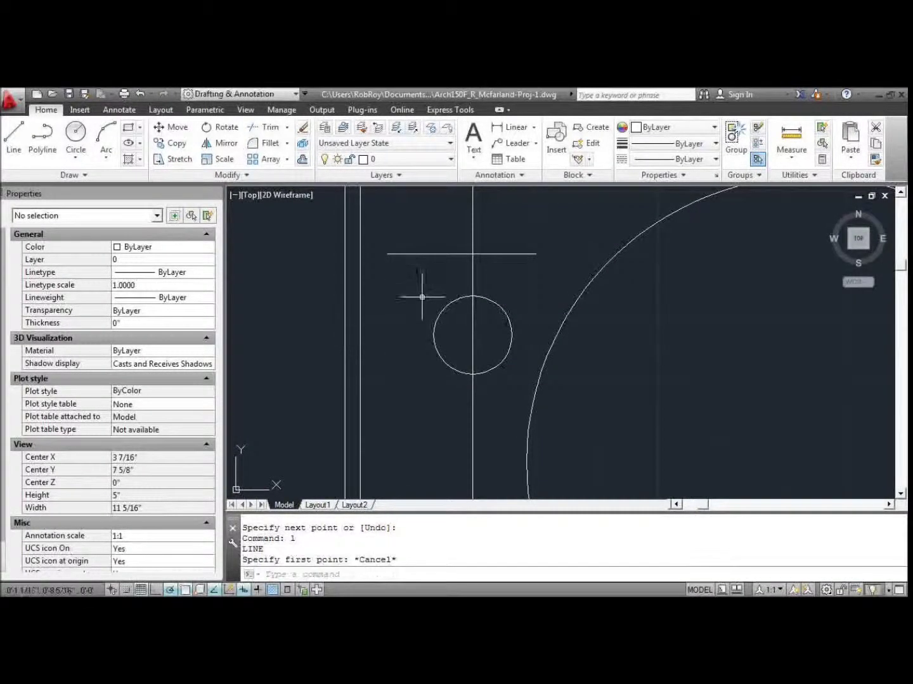
text(l)
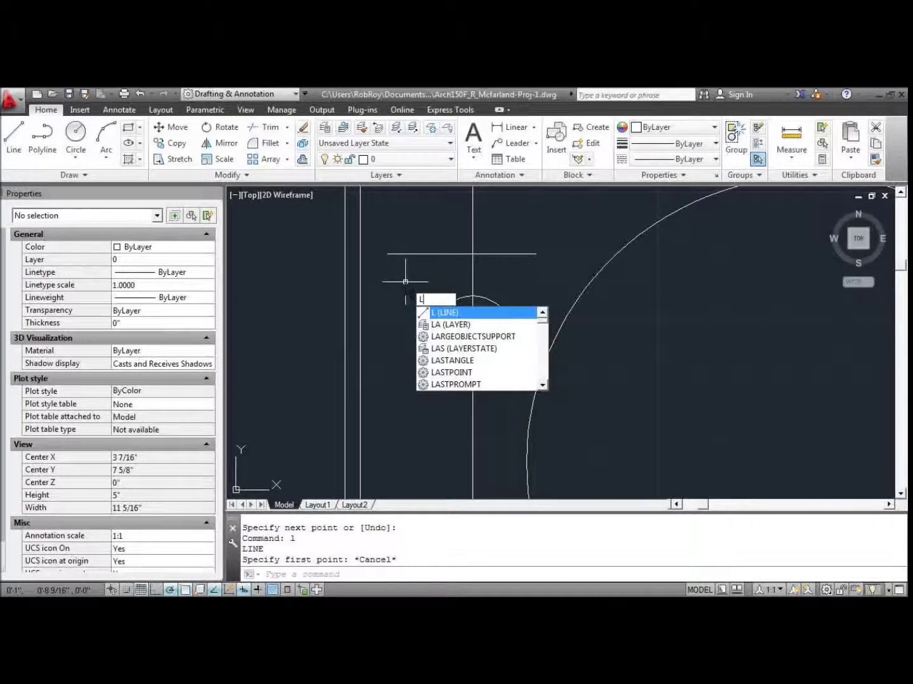
shift+right_click(406, 283)
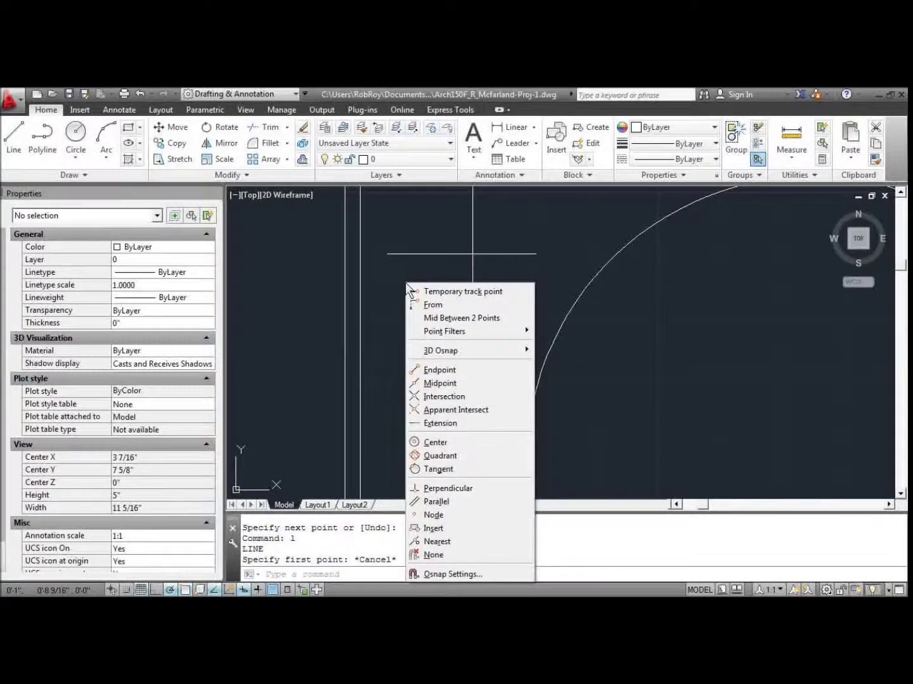
click(443, 457)
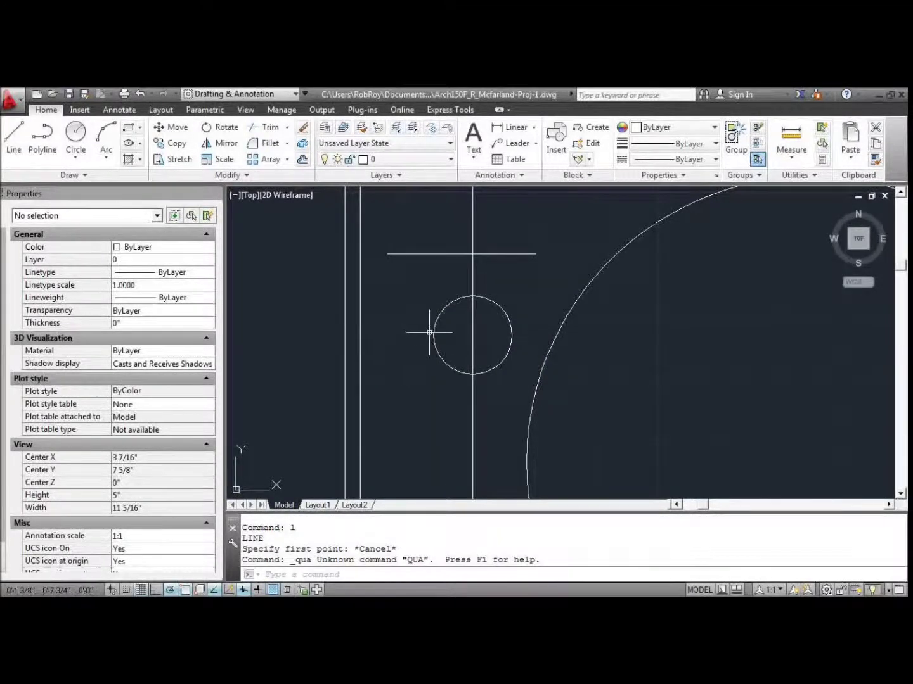
key(Escape)
Draw a line from the small circle's left quadrant straight up to the horizontal line, using the Quadrant snap.
text(L)
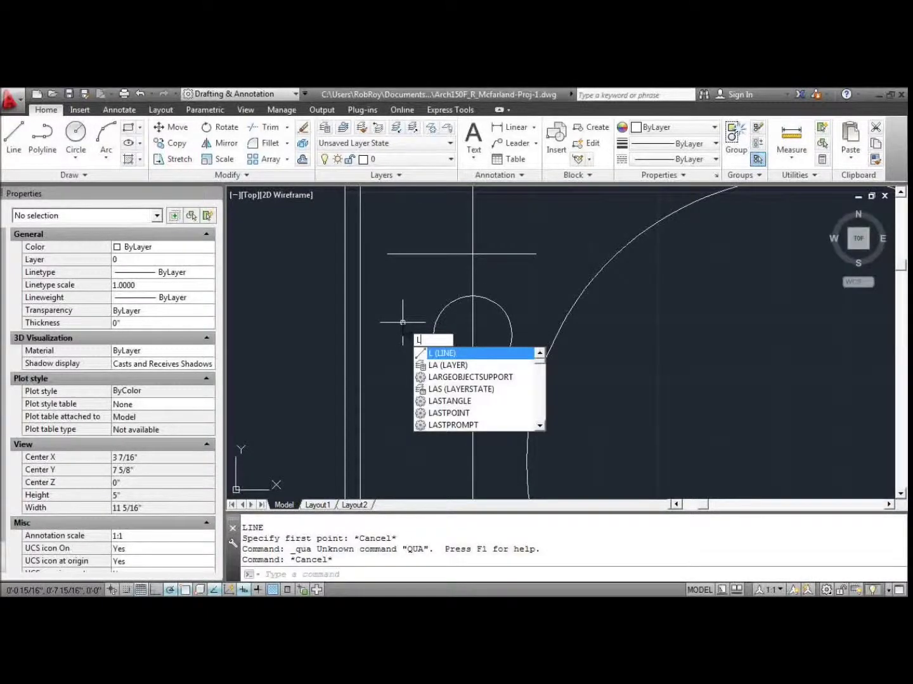
key(Return)
shift+right_click(403, 323)
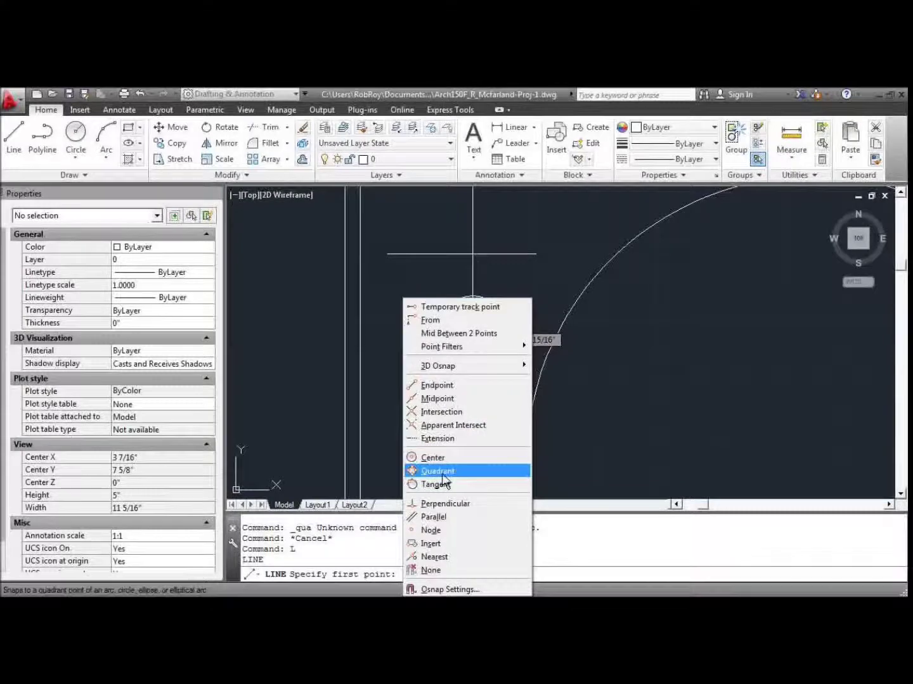
click(441, 472)
click(433, 336)
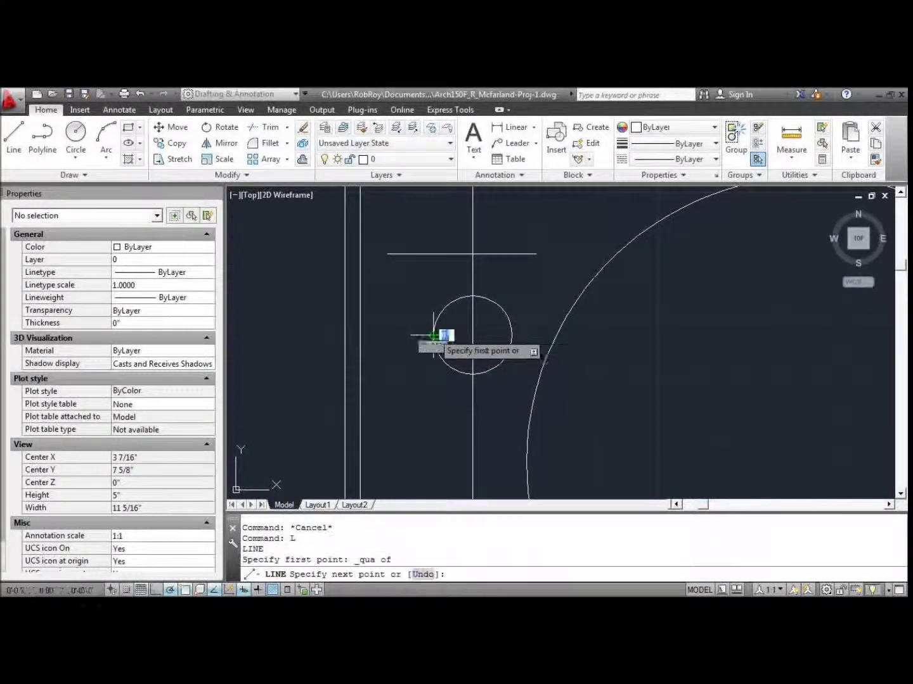
click(433, 255)
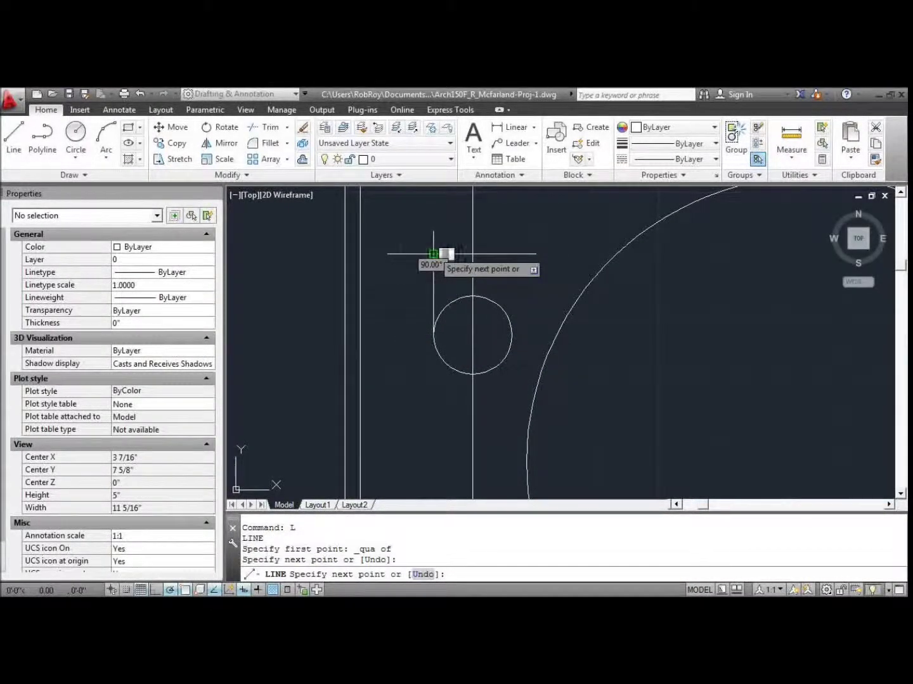
key(Escape)
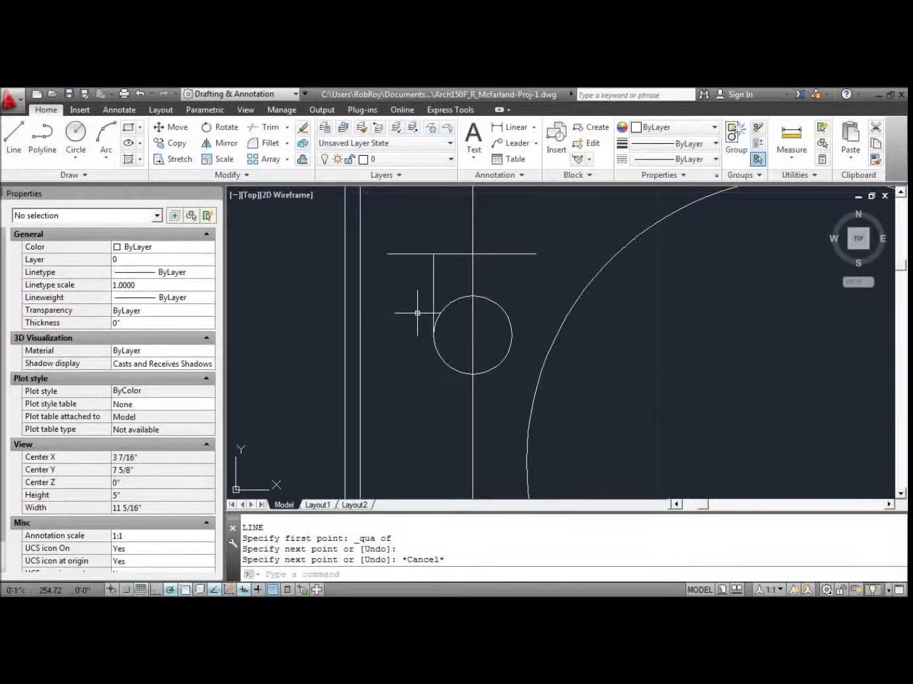
Draw a line from the small circle's right quadrant straight up to the horizontal line, using the Quadrant snap.
text(L)
key(Return)
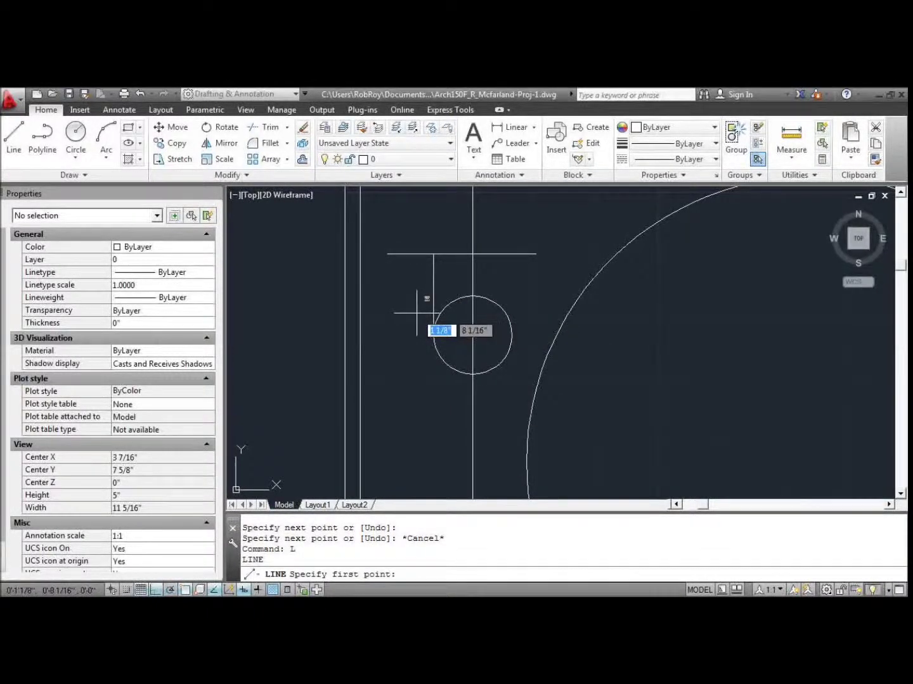
shift+right_click(417, 313)
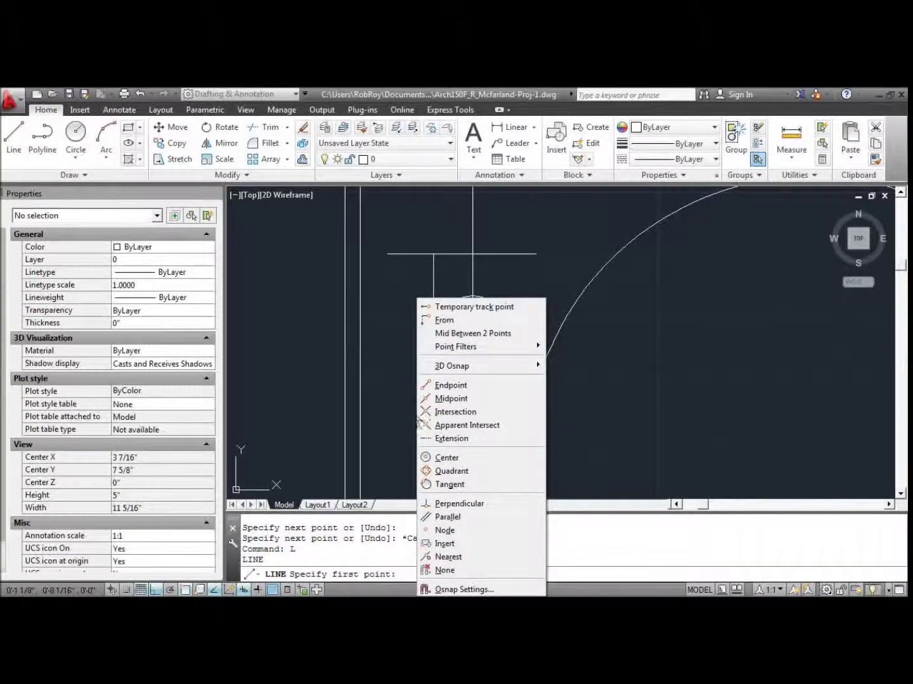
click(453, 470)
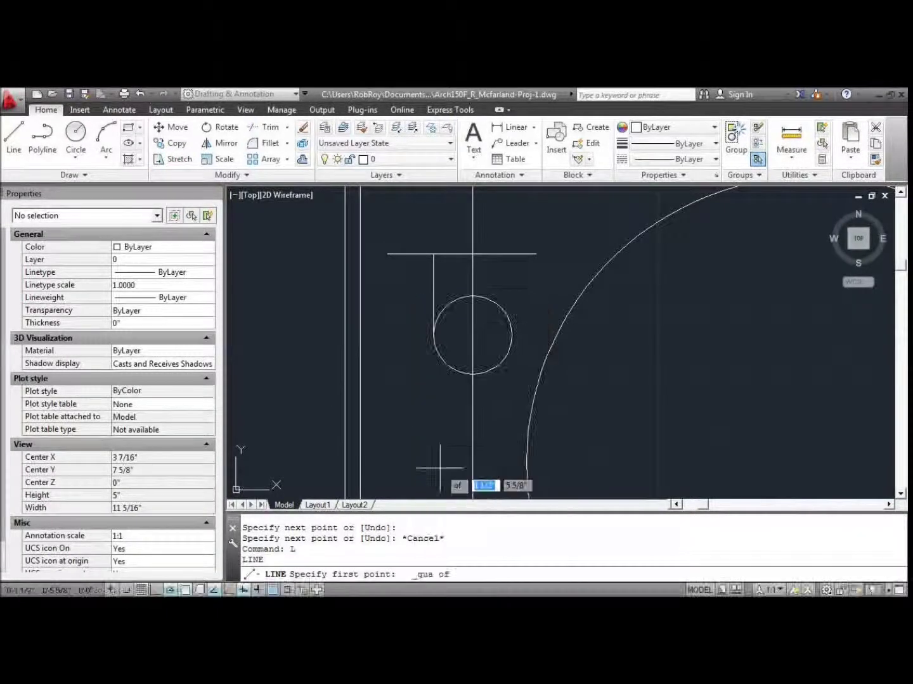
click(512, 335)
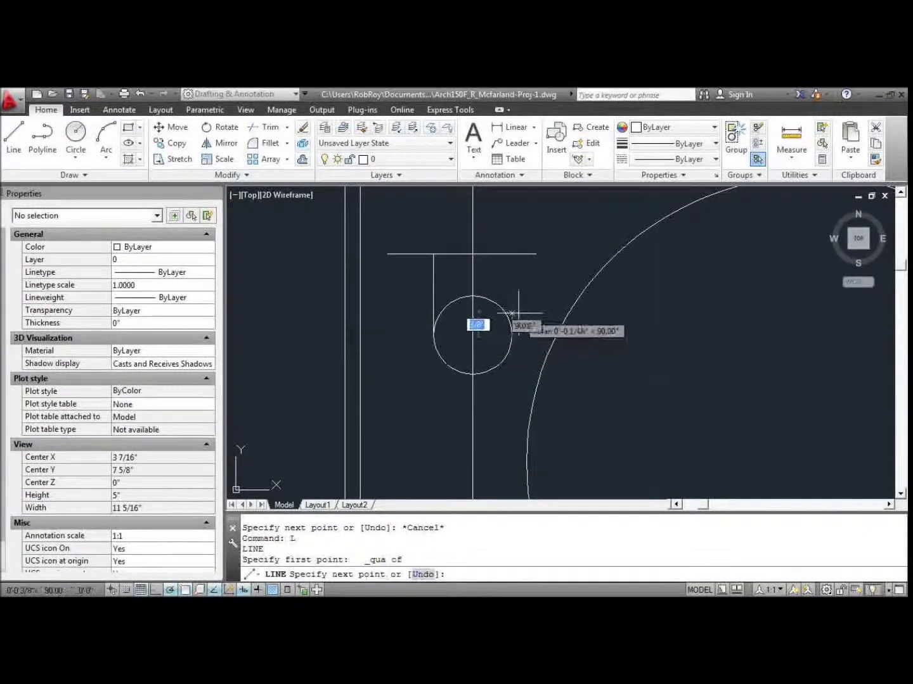
click(510, 256)
key(Escape)
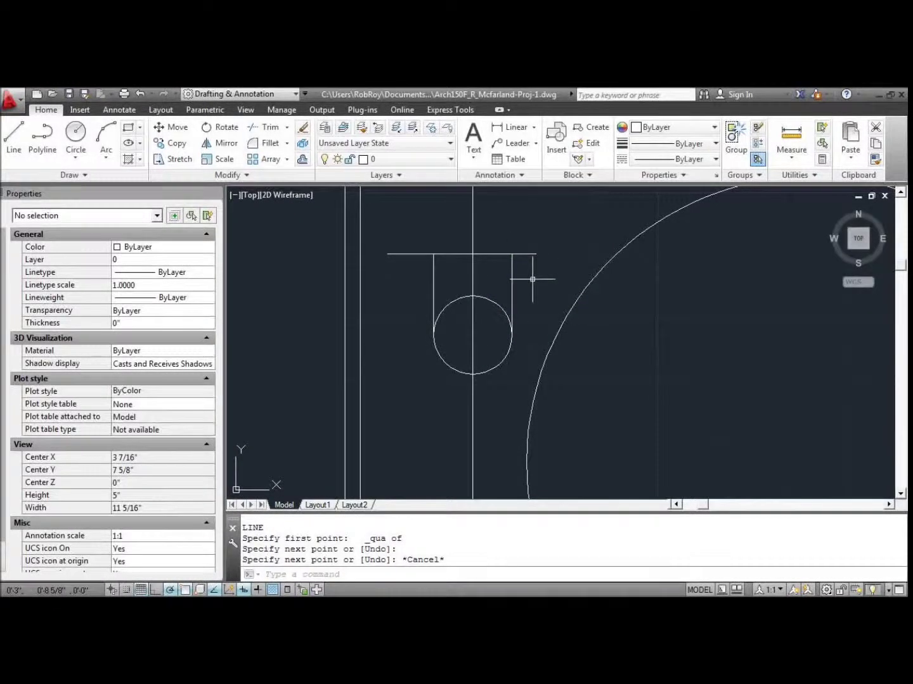
Trim away the small circle's upper half and both overhanging ends of the horizontal line, using all objects as cutting edges.
text(tr)
key(Return)
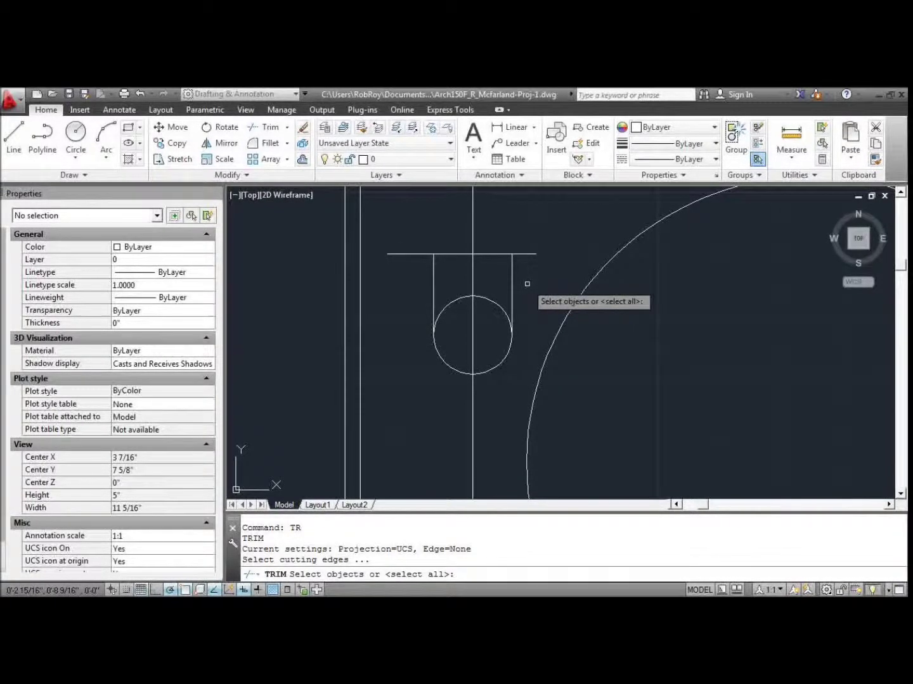
key(Return)
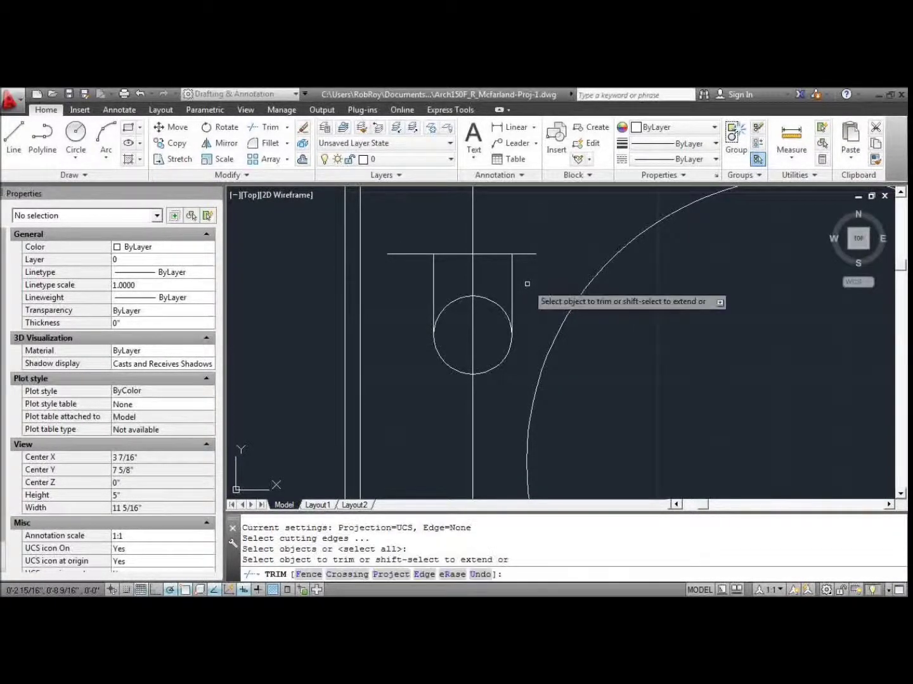
click(472, 303)
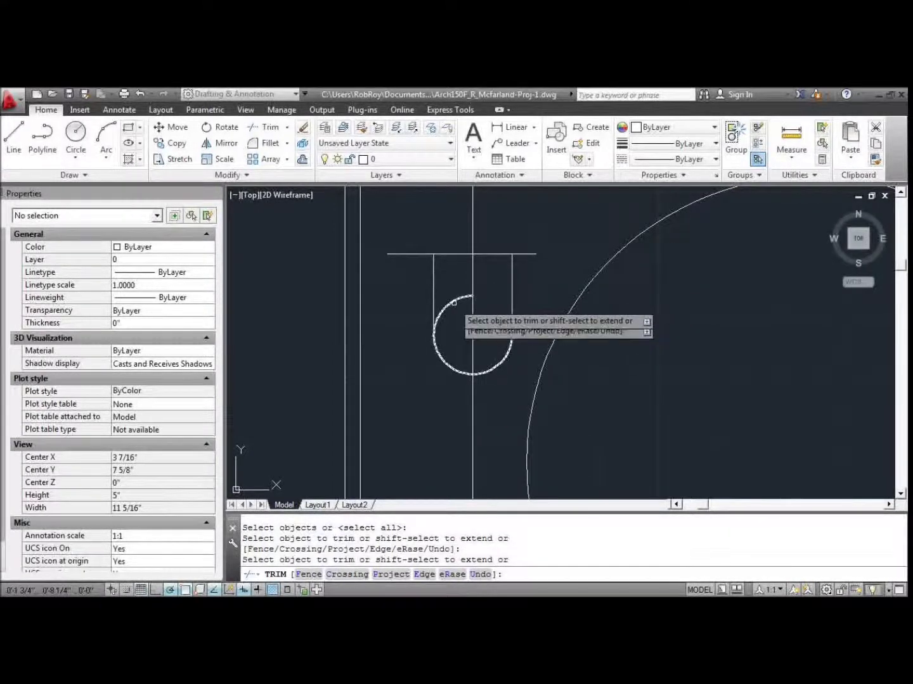
click(453, 301)
click(416, 254)
click(529, 254)
key(Return)
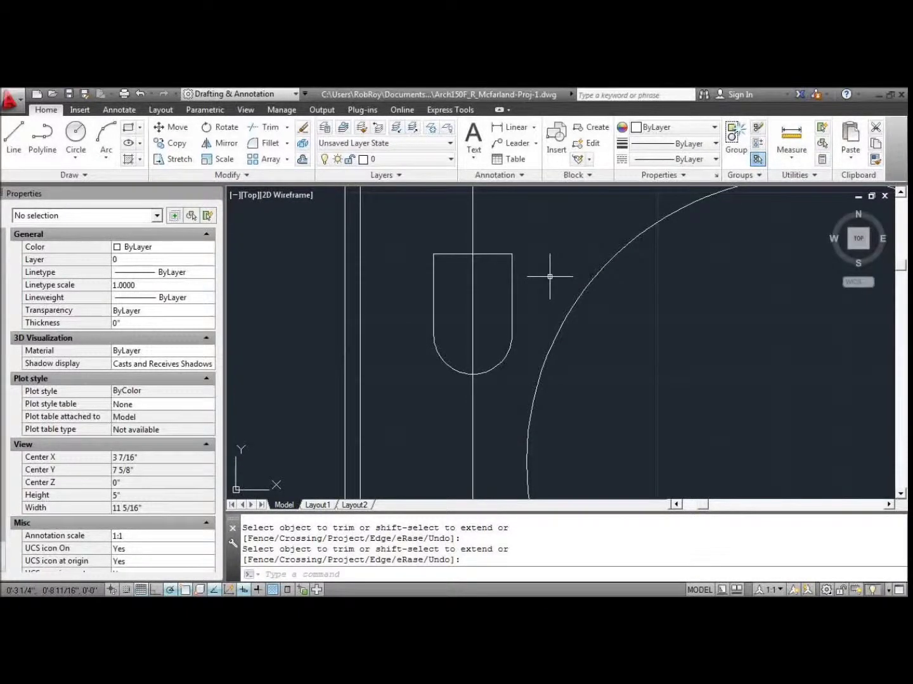
Copy the U shape's right vertical side 1/8" inward to the left.
text(co)
key(Return)
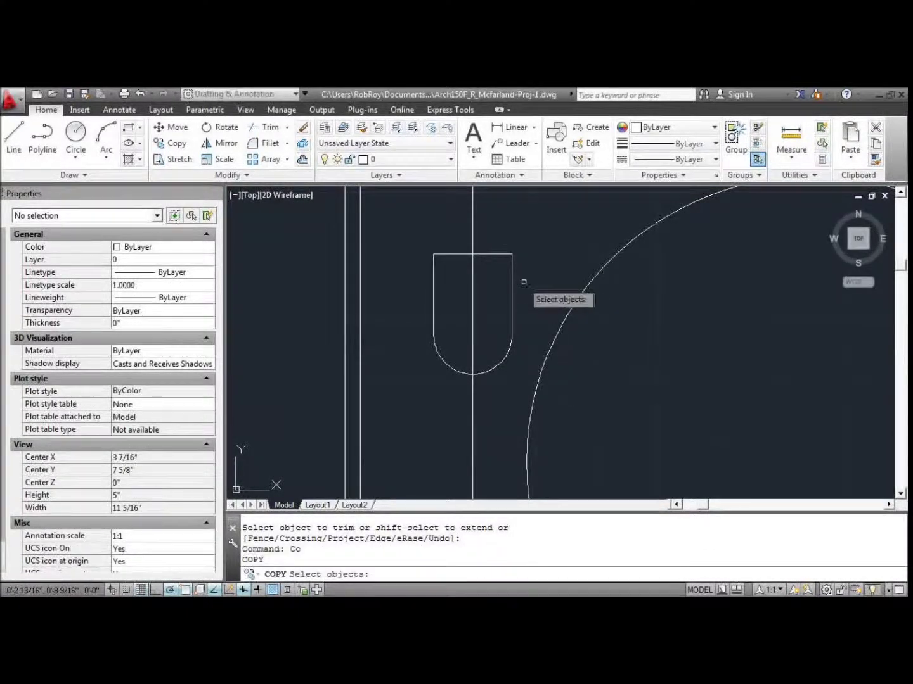
click(513, 282)
key(Return)
click(543, 259)
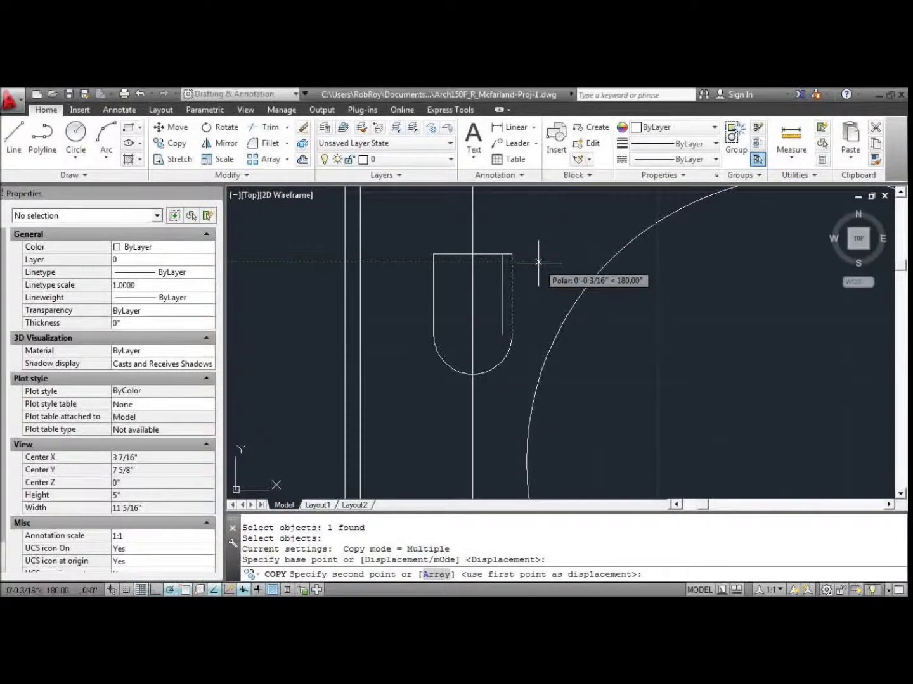
text(1/8)
key(Return)
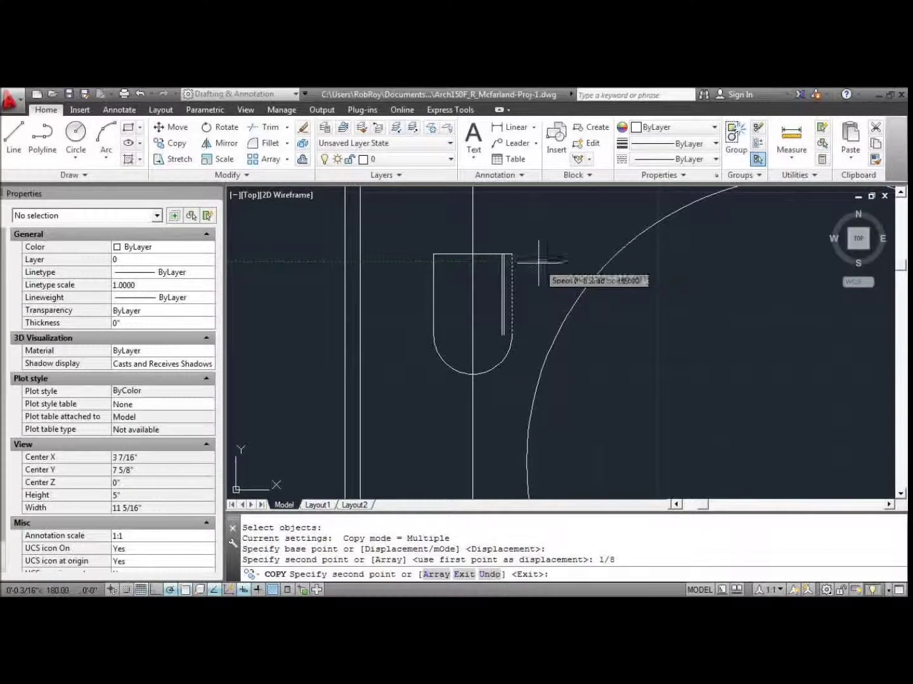
key(Return)
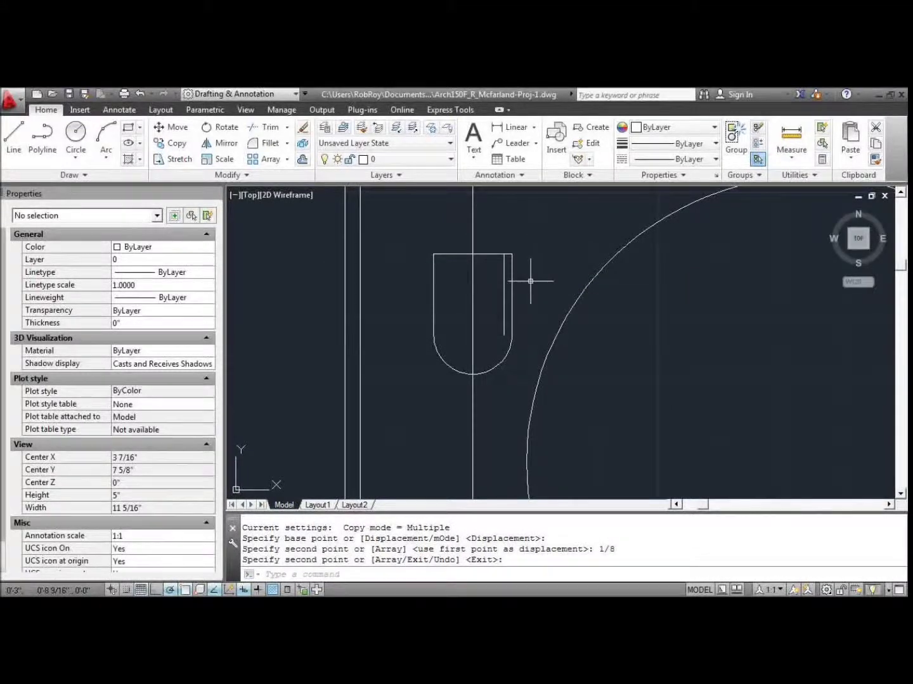
Copy the U shape's left vertical side 1/8" inward to the right.
text(co)
key(Return)
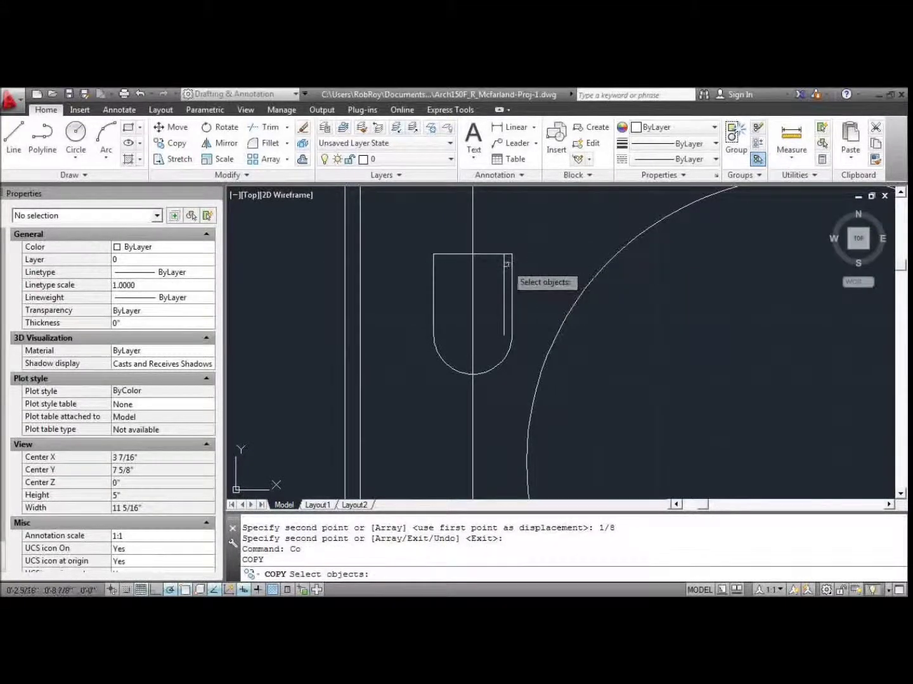
click(434, 270)
key(Return)
click(392, 283)
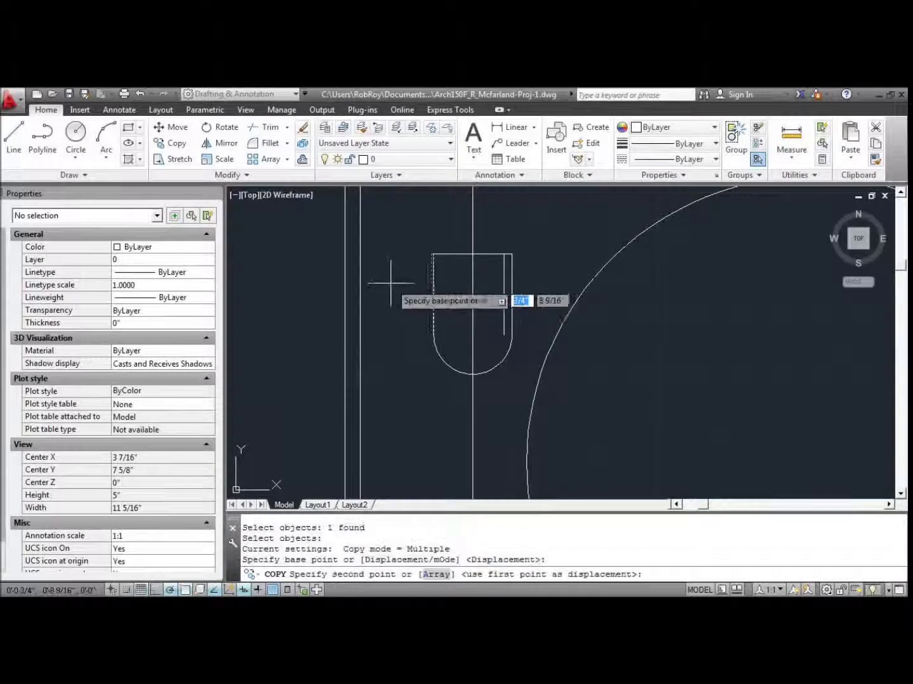
text(1/8)
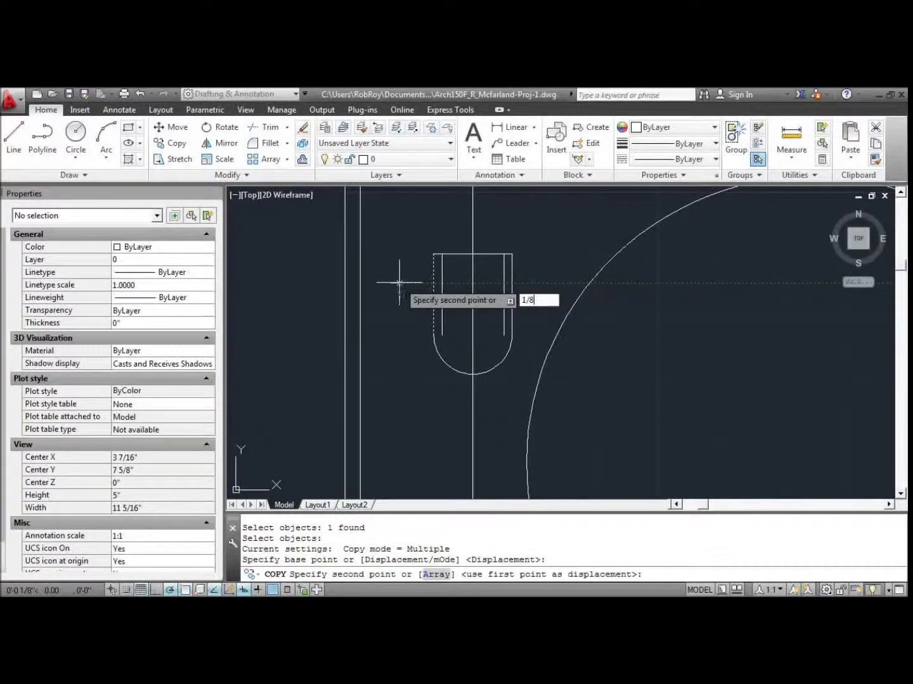
key(Return)
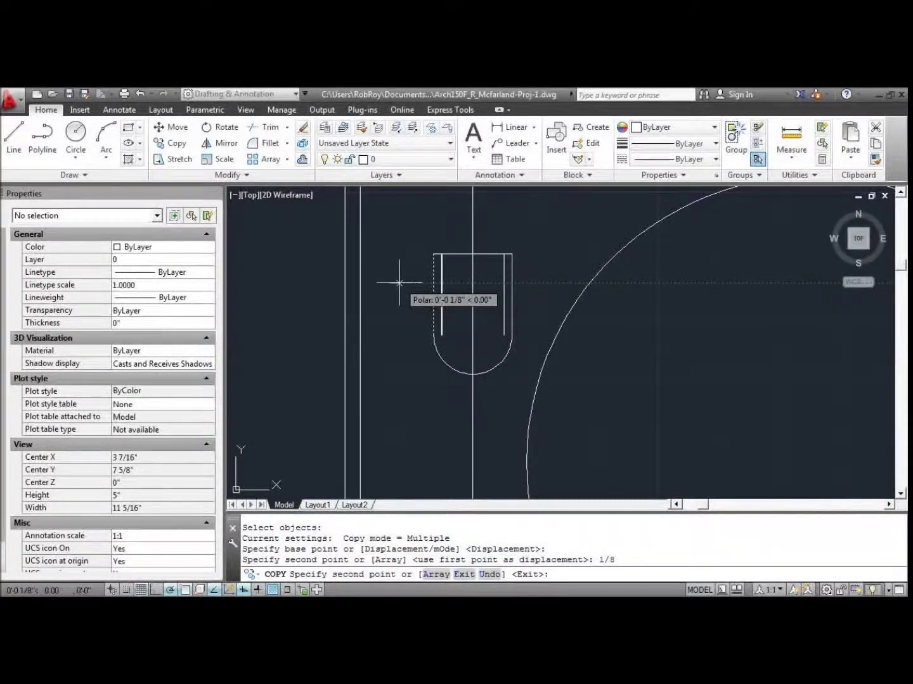
key(Return)
Copy the inner left vertical line three times toward the centre at 1/8" spacing, using endpoint snaps along the top edge.
text(Co)
key(Return)
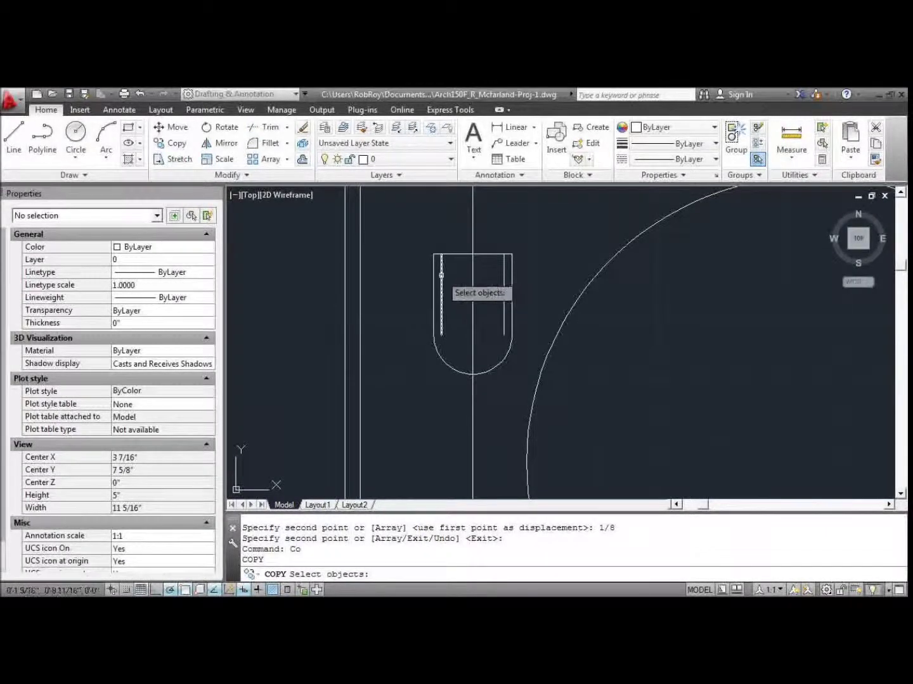
click(441, 275)
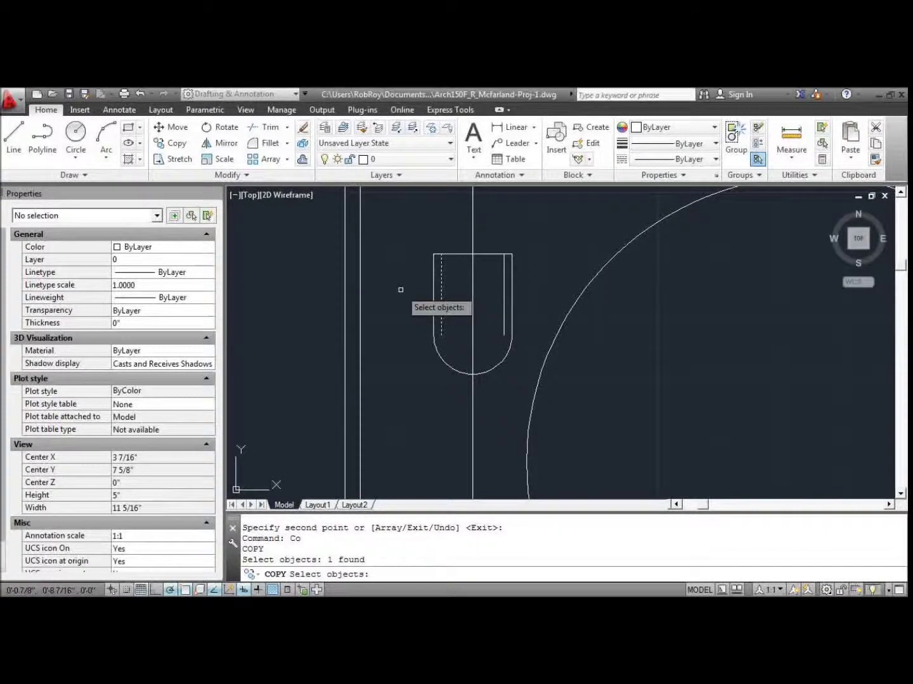
key(Return)
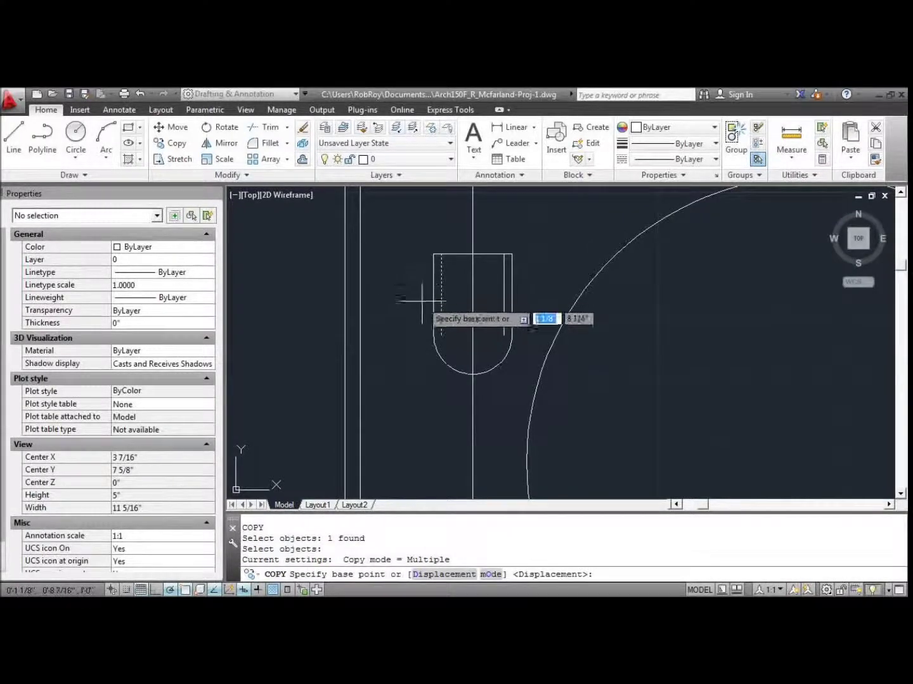
scroll(434, 254, up, 3)
click(433, 255)
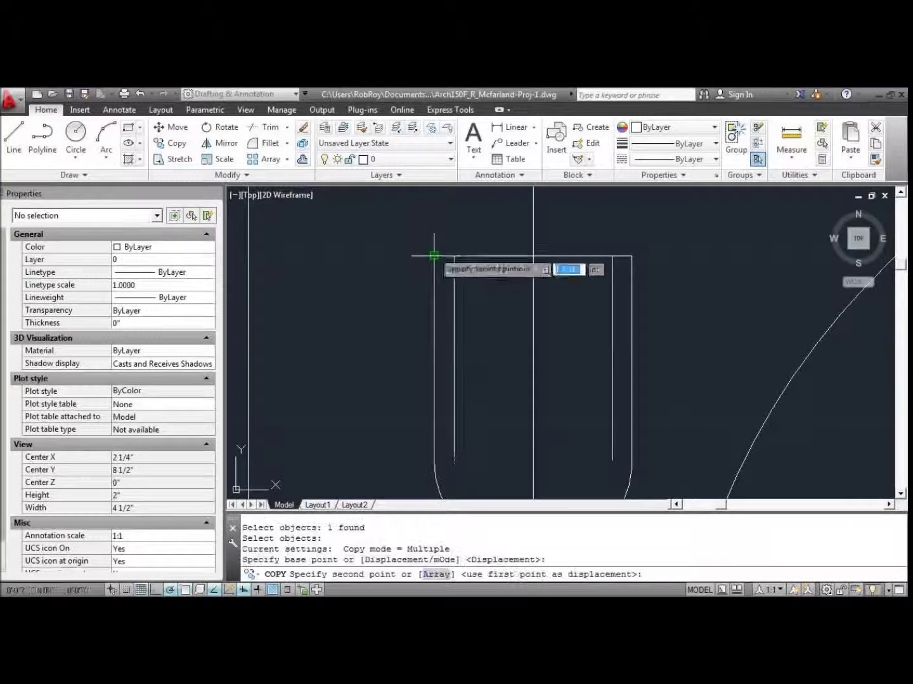
click(473, 256)
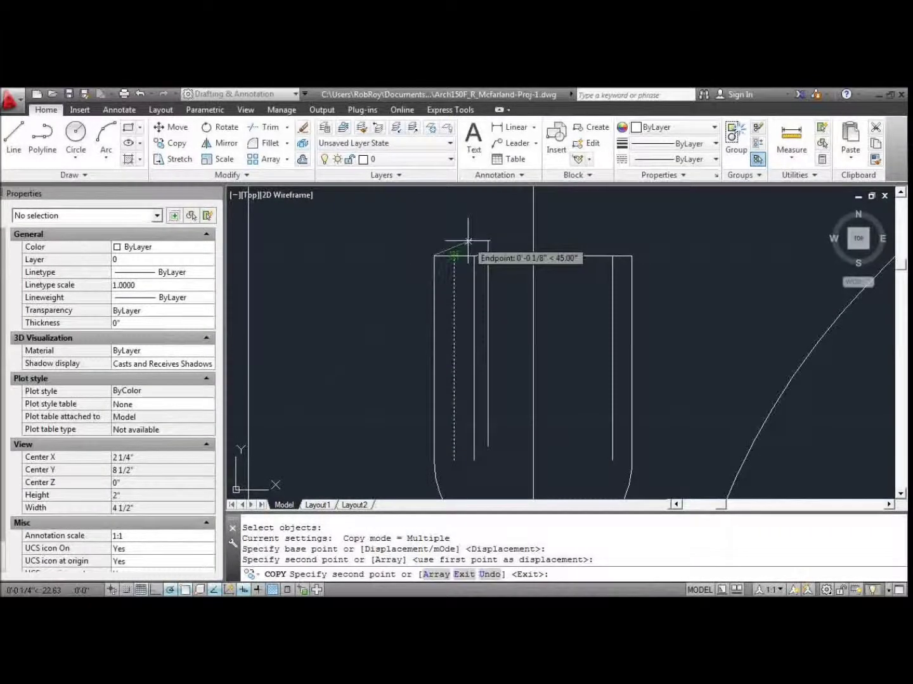
click(474, 255)
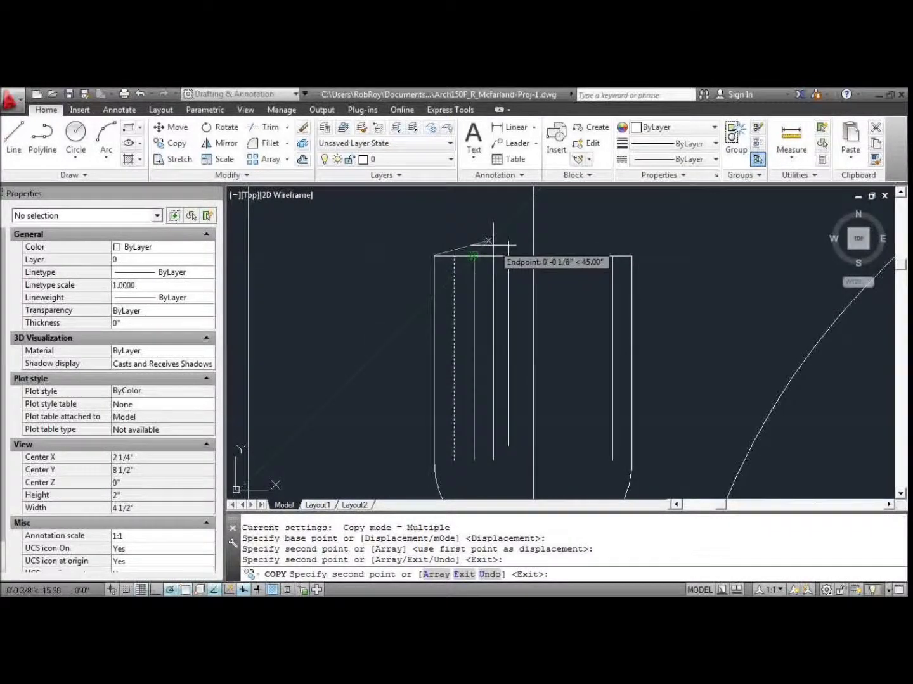
click(493, 256)
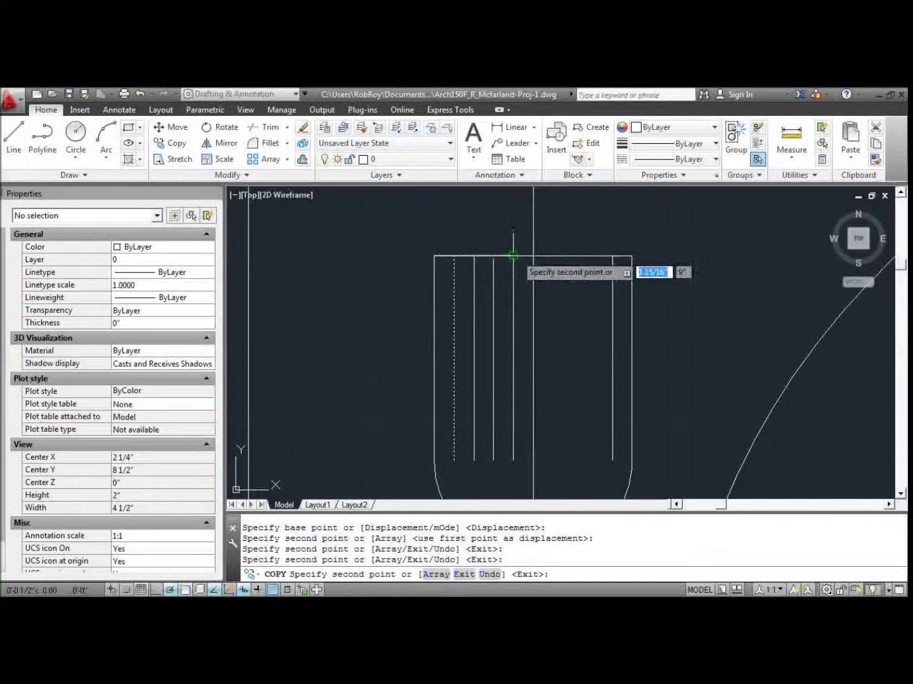
key(Escape)
Copy the inner right vertical line three times toward the centre at 1/8" spacing, using the U's upper right corner as base point.
key(Return)
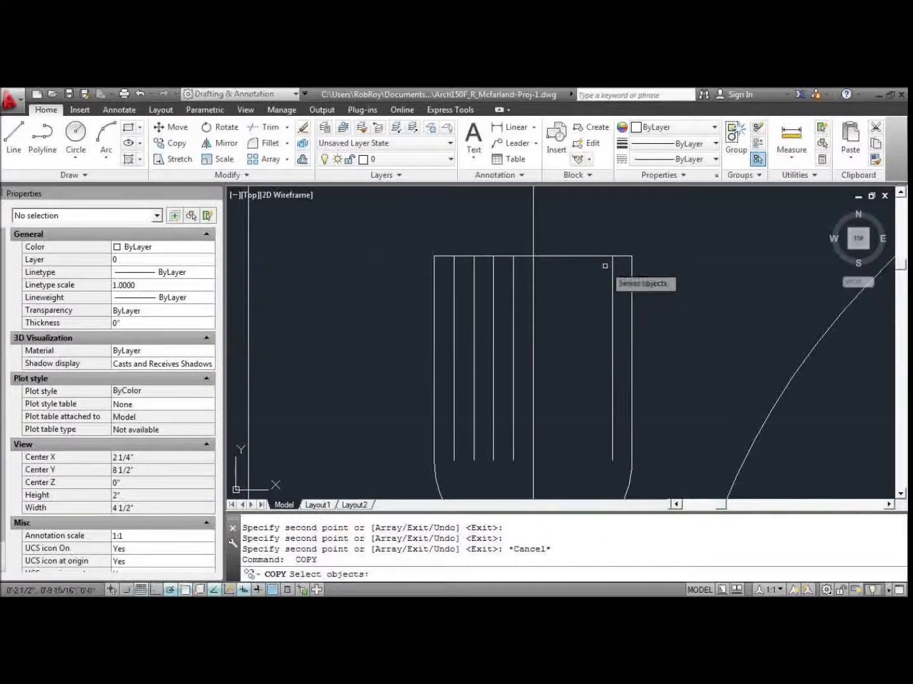
key(Escape)
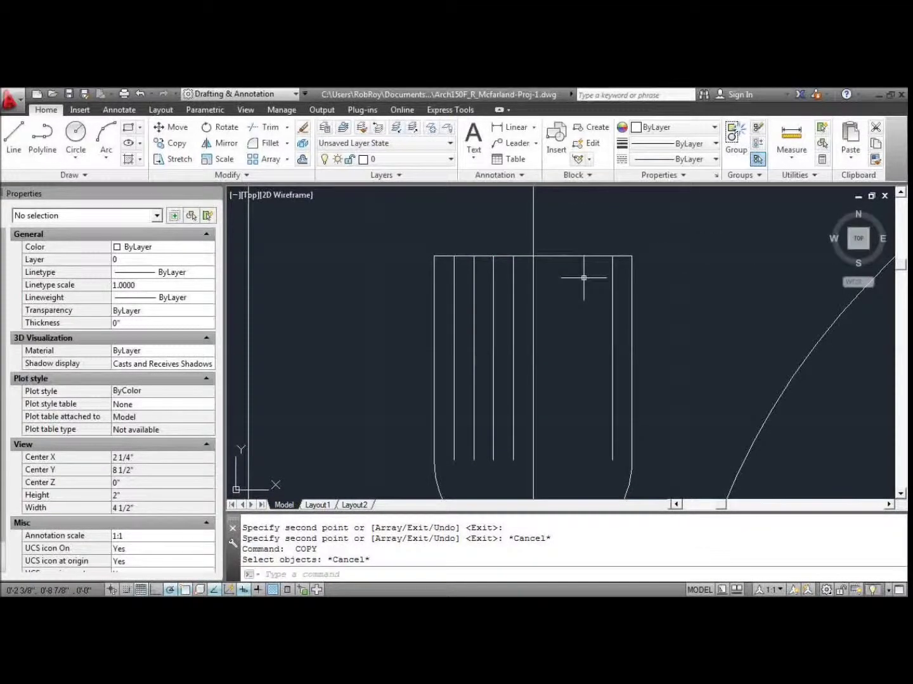
text(CO)
key(Return)
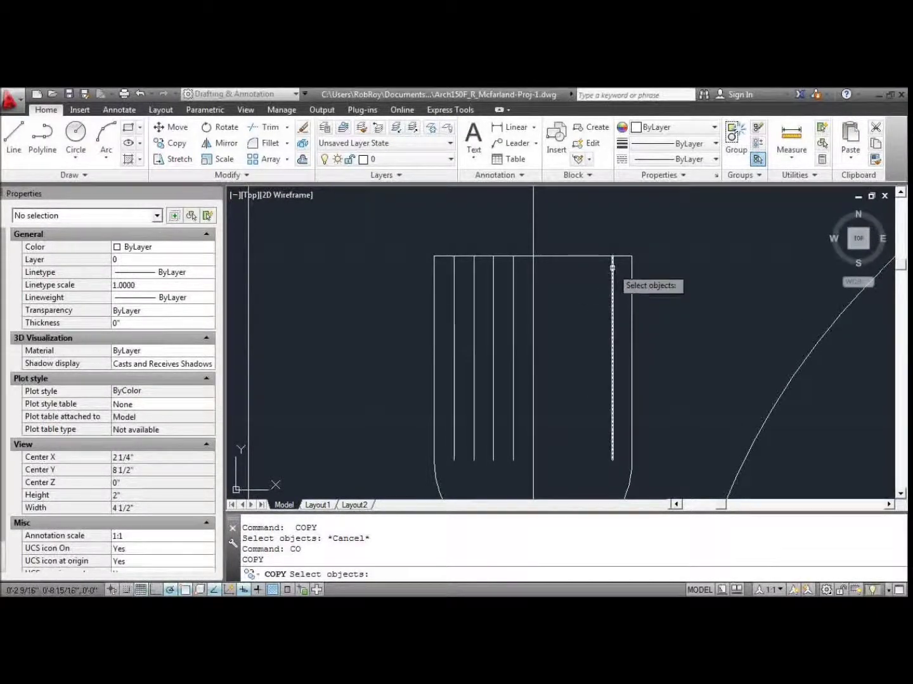
click(612, 267)
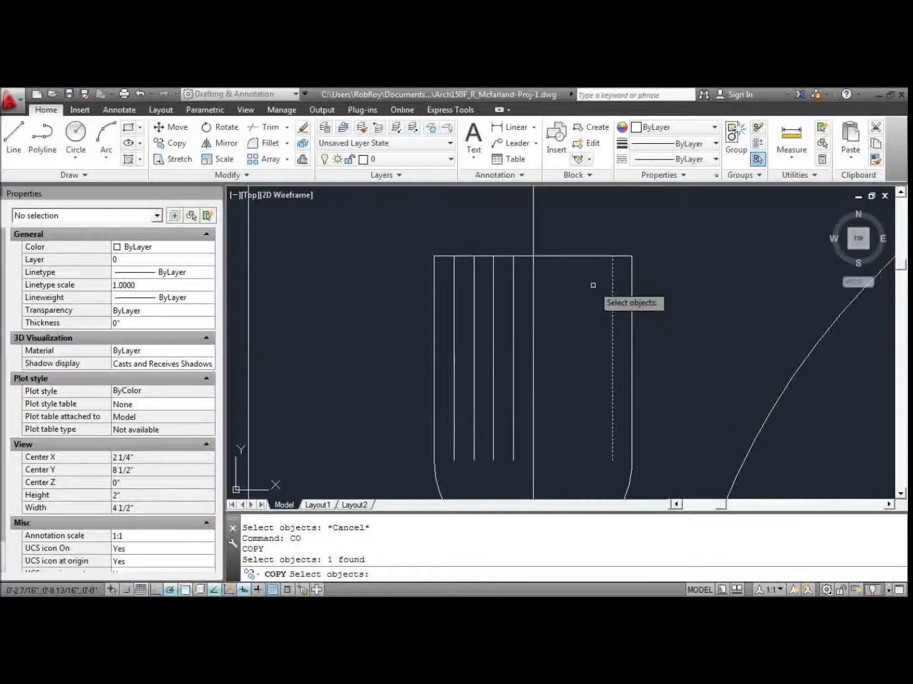
key(Return)
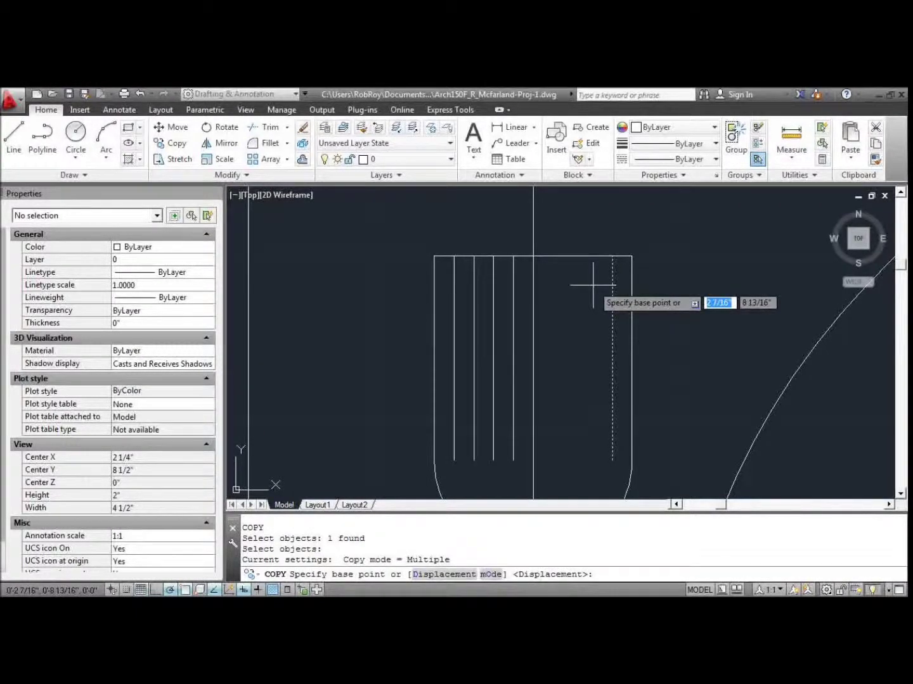
click(632, 255)
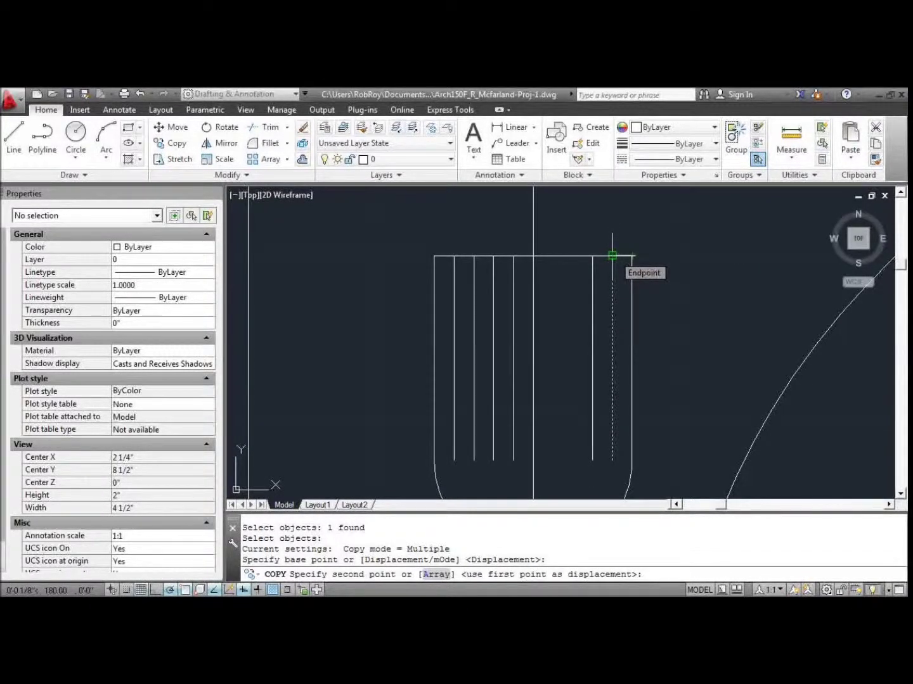
click(612, 256)
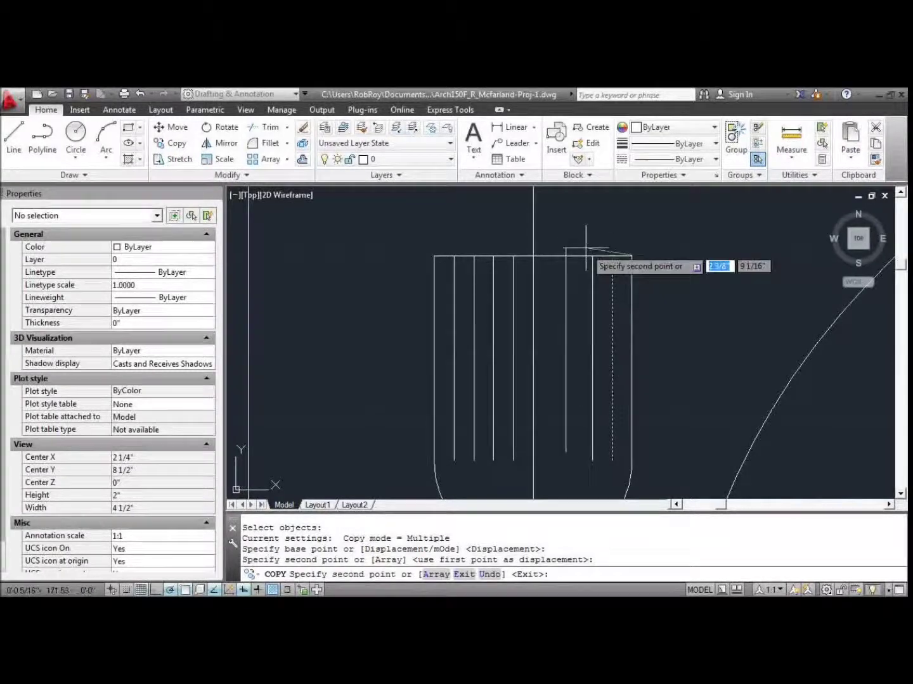
click(591, 256)
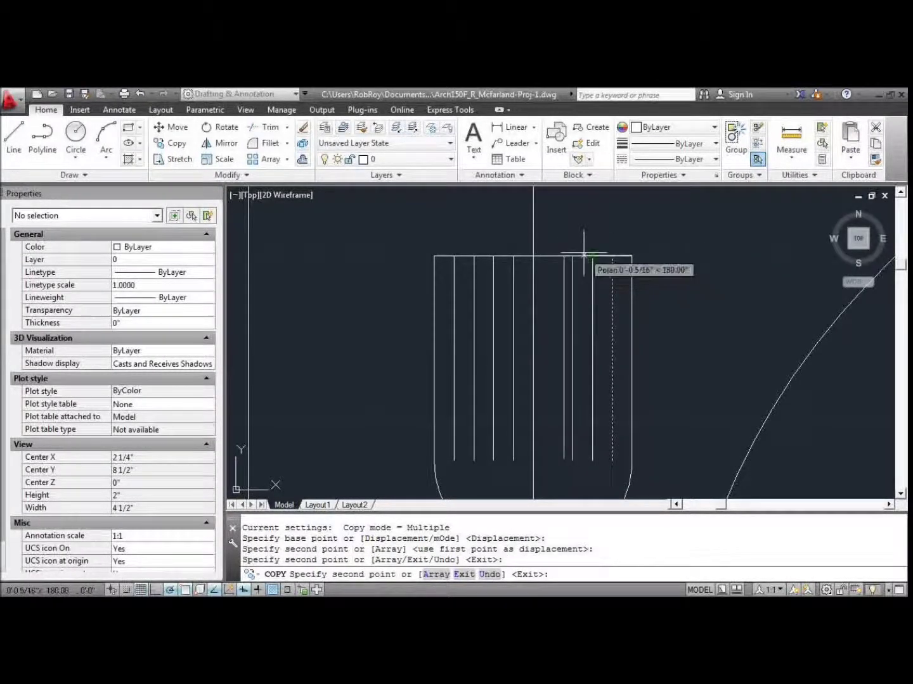
click(573, 256)
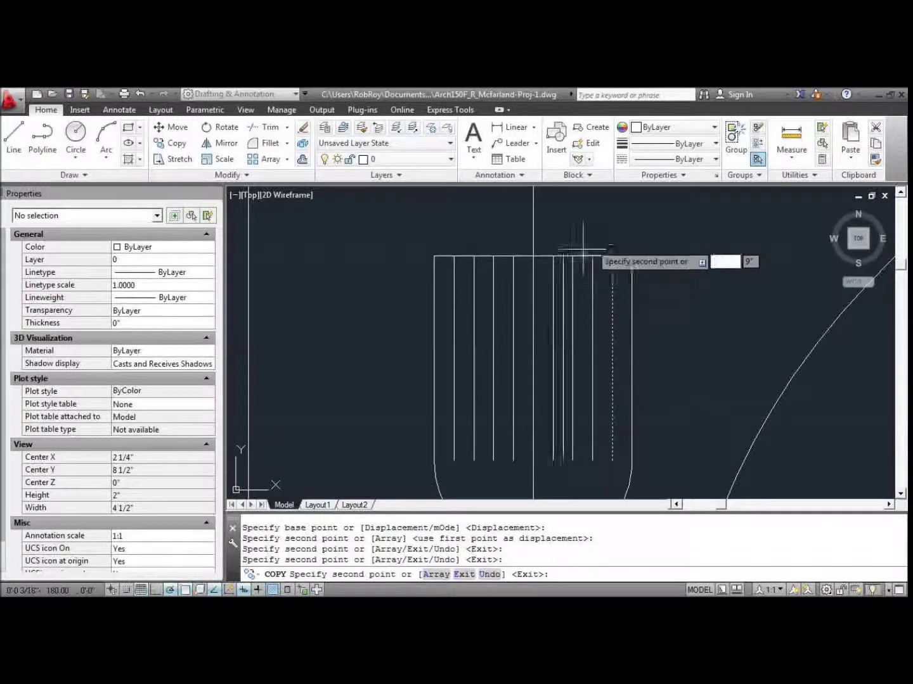
key(Escape)
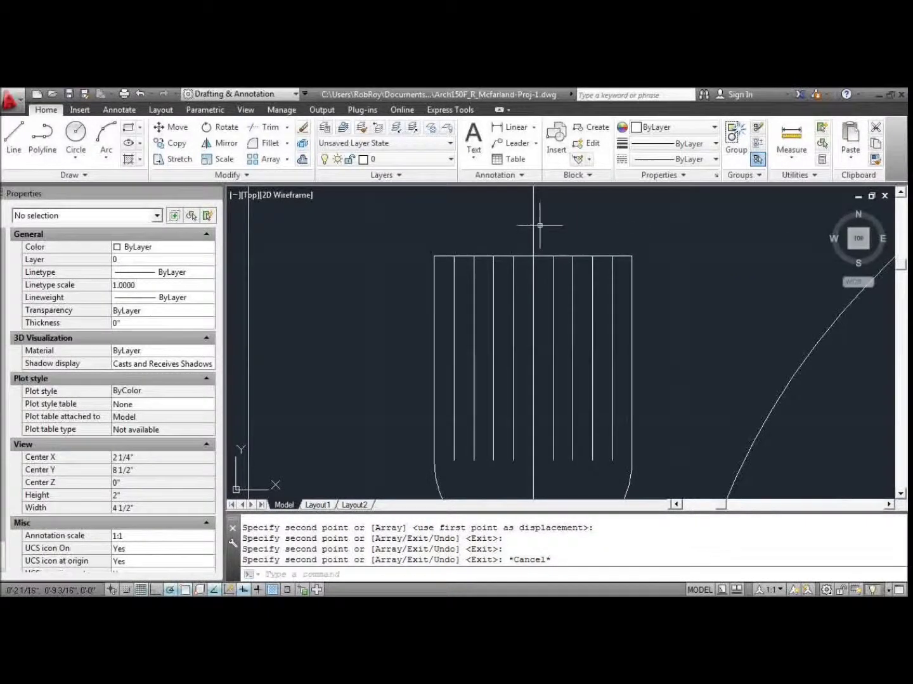
Stretch the long vertical centre line's upper end straight down about 6 1/2", clear of the U shape.
scroll(533, 225, down, 4)
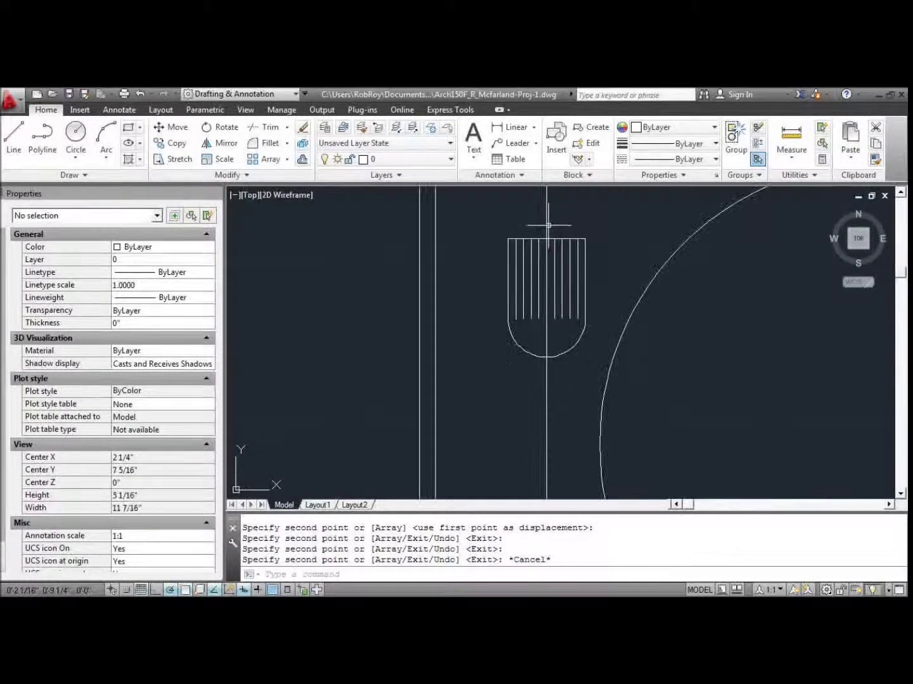
click(546, 221)
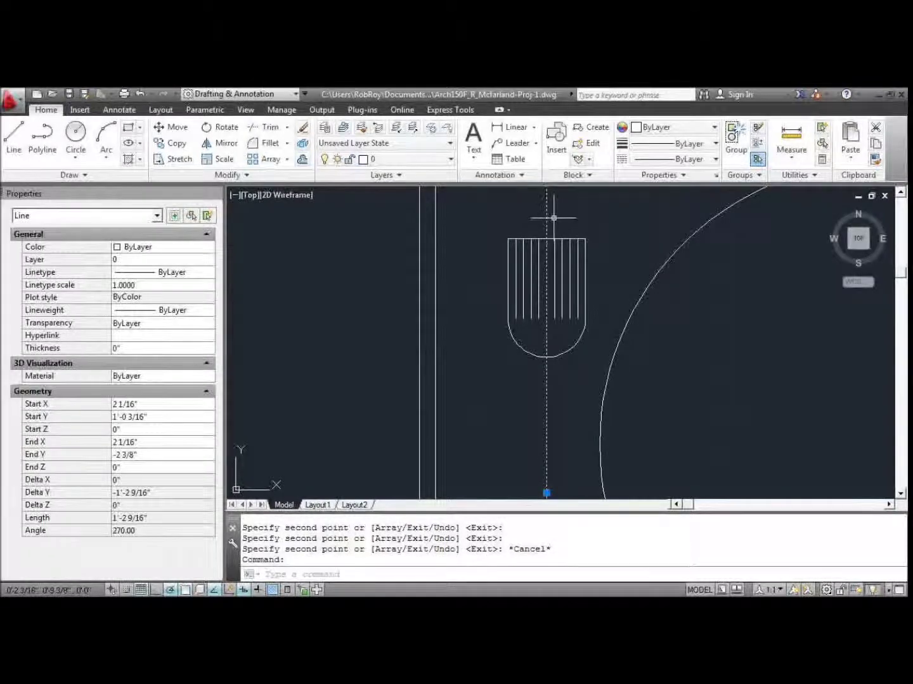
scroll(560, 228, down, 4)
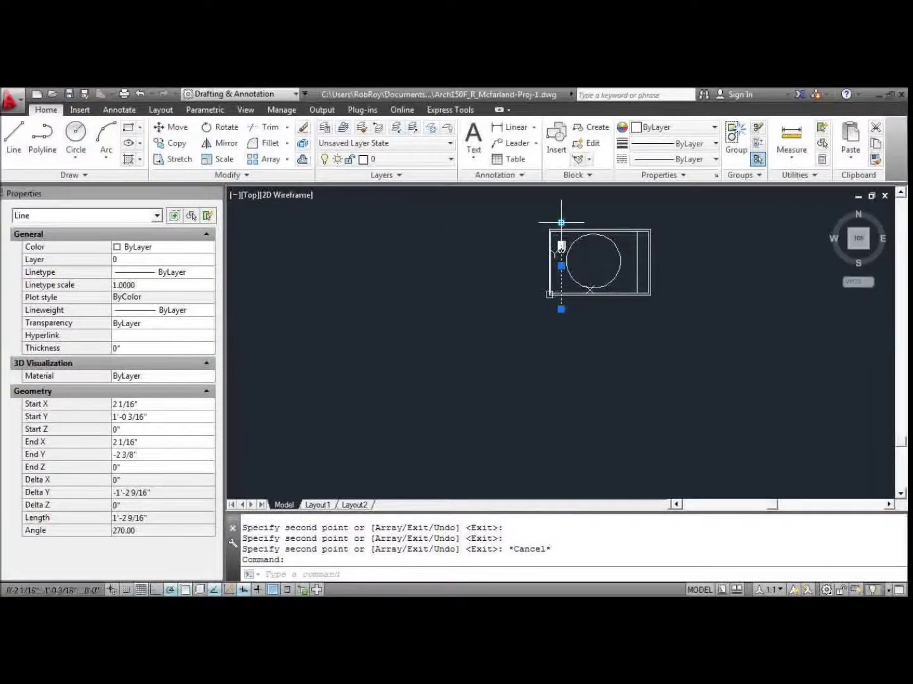
click(561, 223)
scroll(564, 231, up, 8)
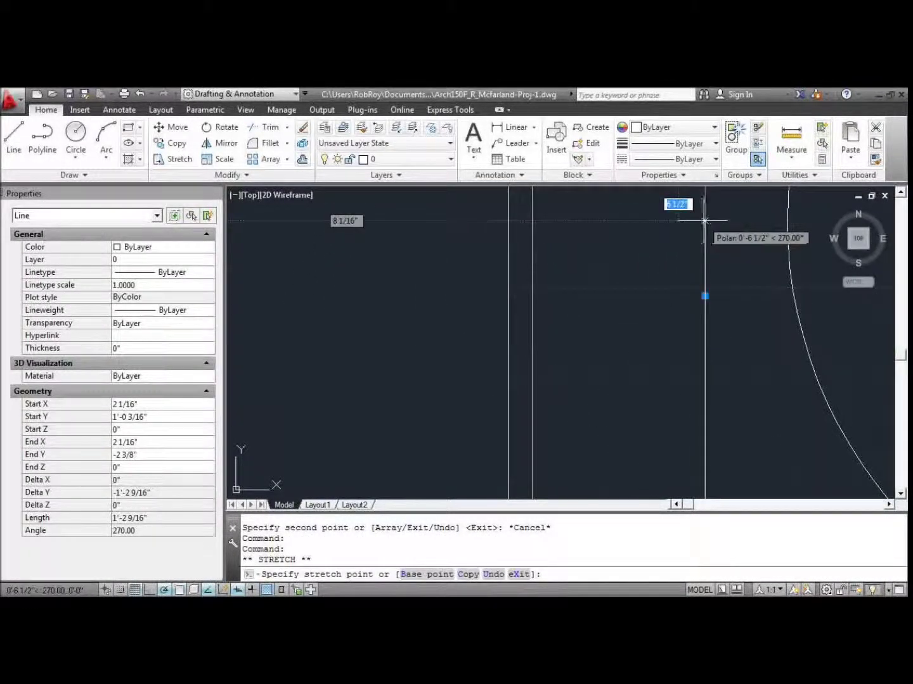
key(Escape)
scroll(672, 238, down, 4)
scroll(525, 241, up, 4)
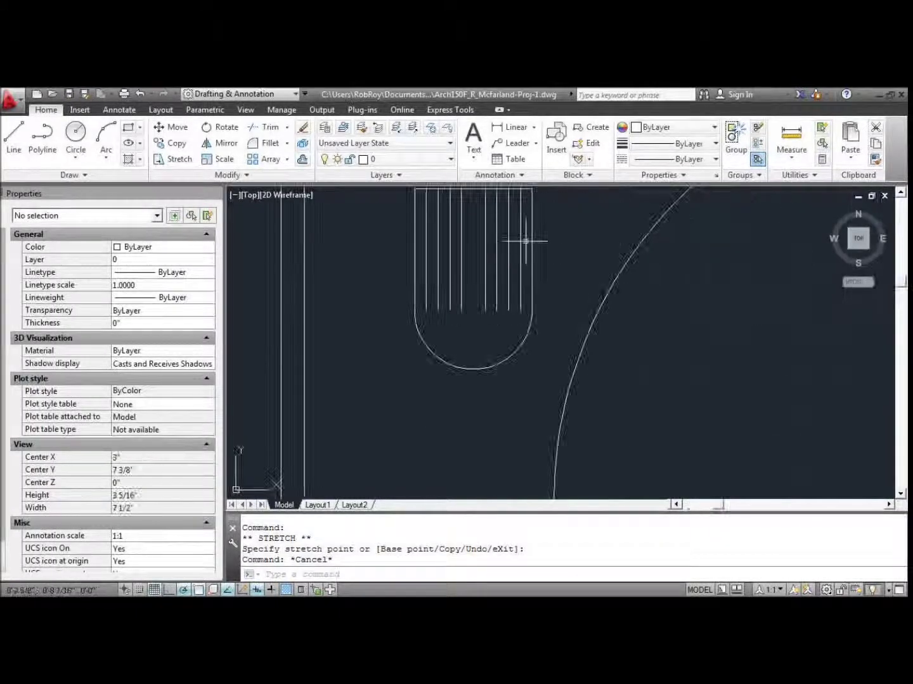
Copy the vertical line just left of the U's centre one spacing to the right, filling the centre gap.
text(co)
key(Return)
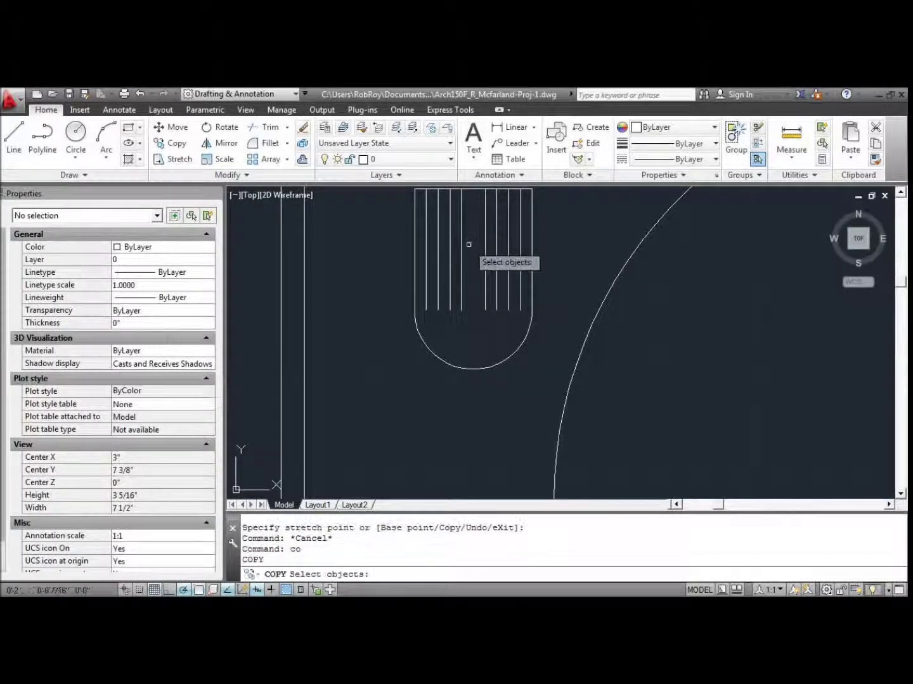
click(460, 244)
key(Return)
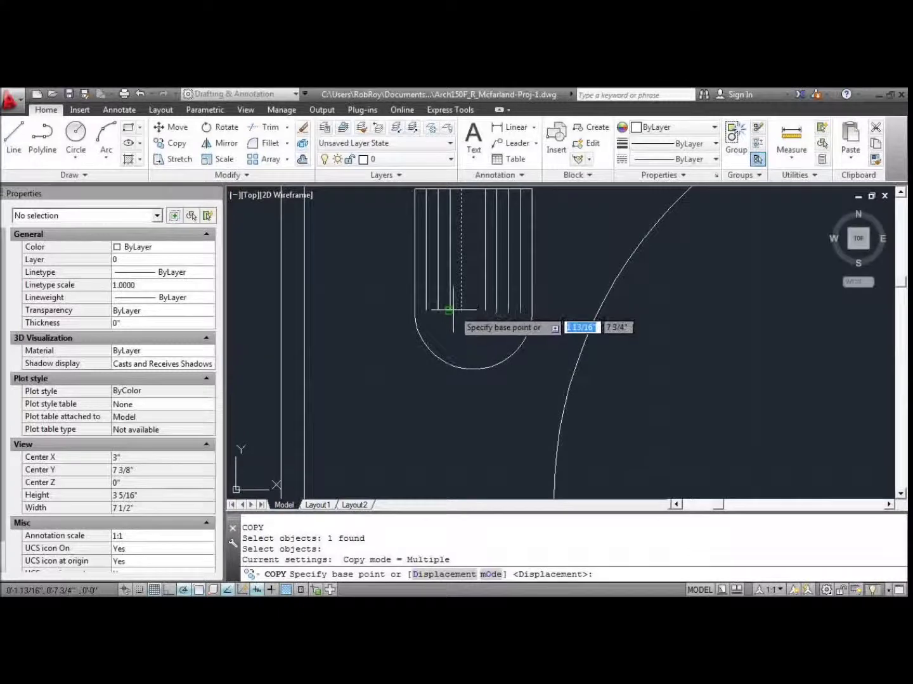
click(451, 305)
scroll(451, 329, down, 4)
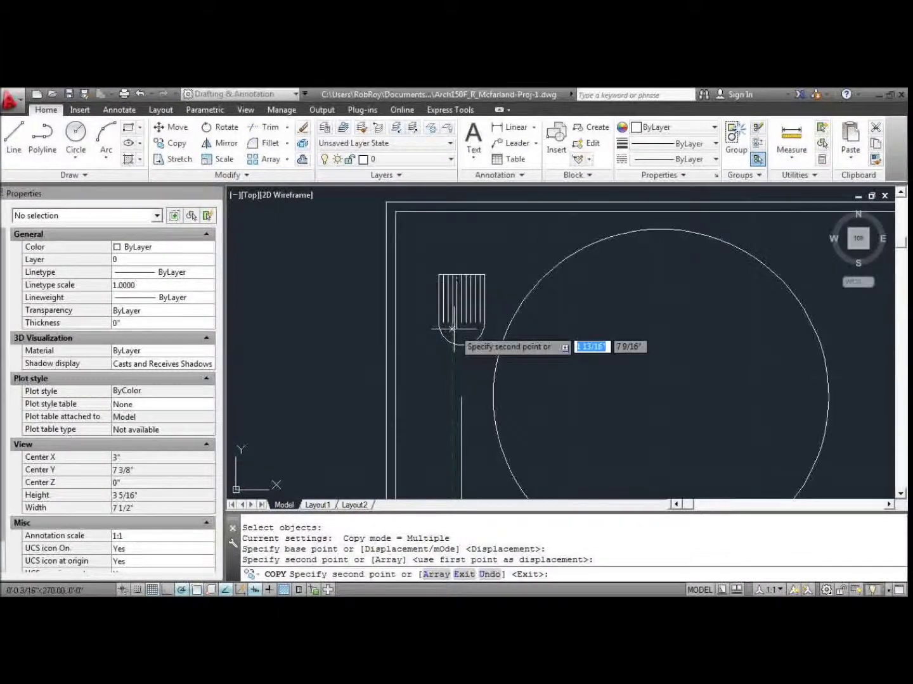
key(Escape)
Erase the horizontal line across the top of the U shape.
scroll(453, 297, up, 6)
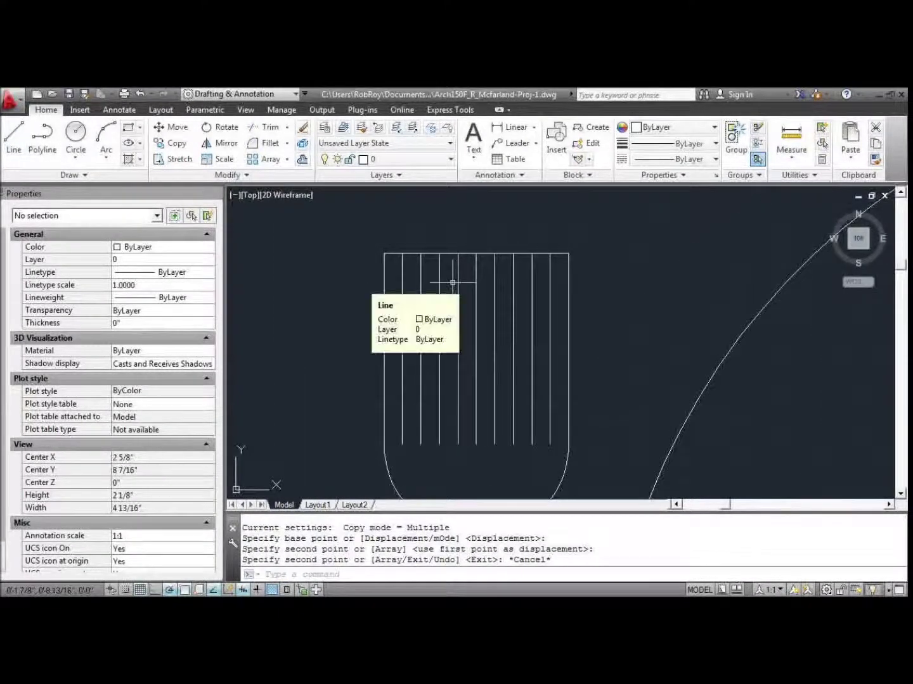
click(431, 254)
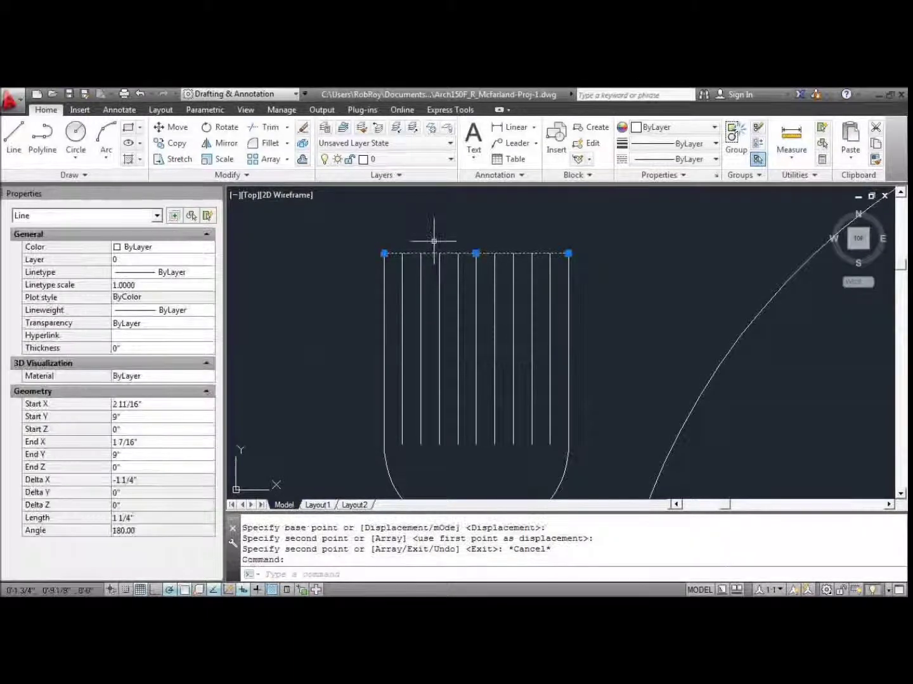
text(e)
key(Return)
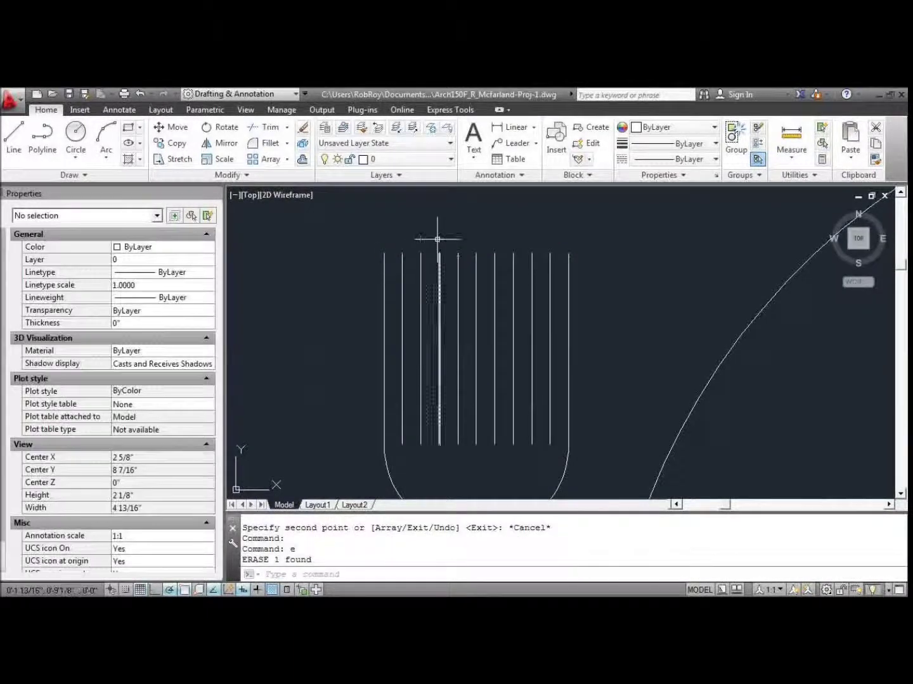
Fillet the upper ends of the first four vertical lines from the left in adjacent pairs, rounding the two leftmost fork tines.
click(269, 143)
click(384, 261)
click(402, 261)
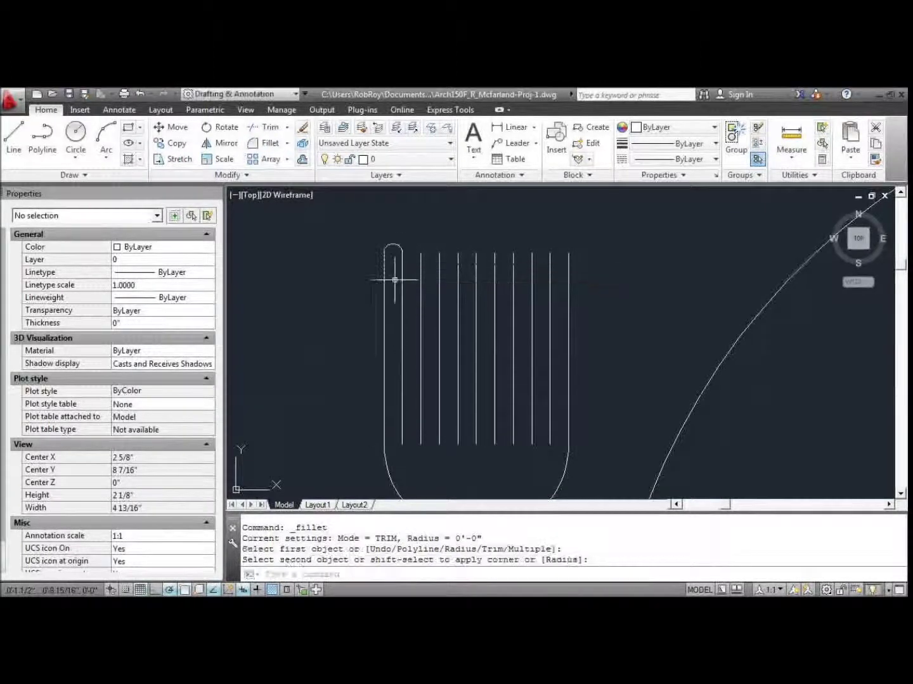
key(Return)
click(420, 259)
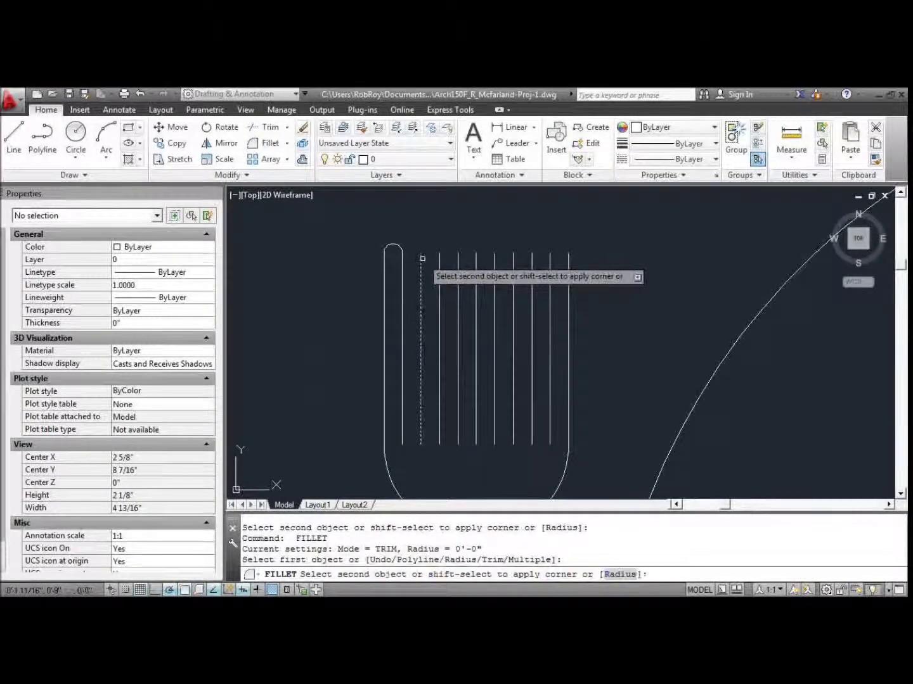
click(438, 257)
key(Return)
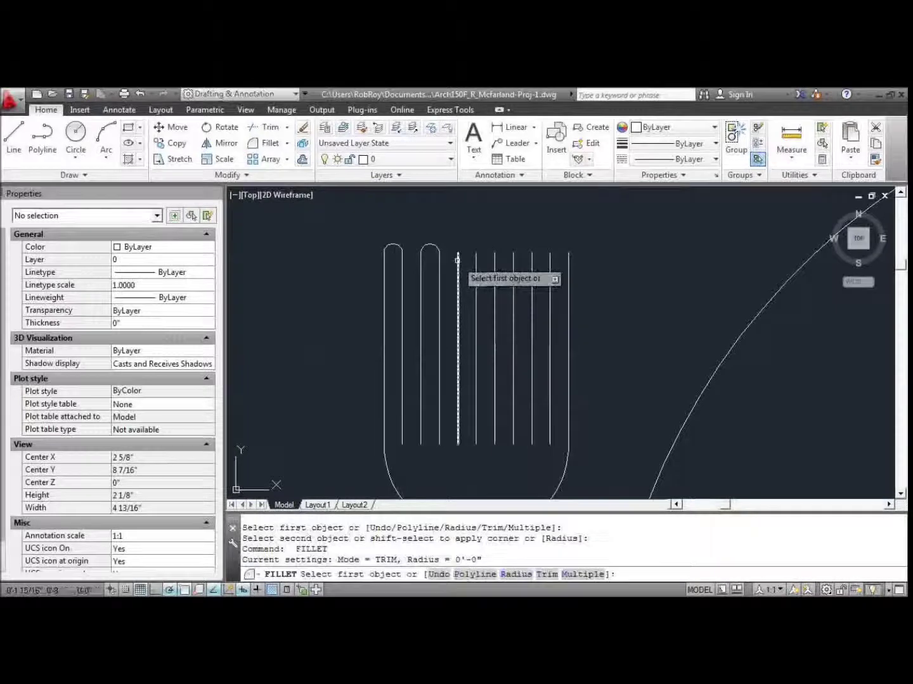
Fillet the upper ends of the next six vertical lines in adjacent pairs, rounding the three remaining fork tines.
click(458, 262)
click(475, 258)
key(Return)
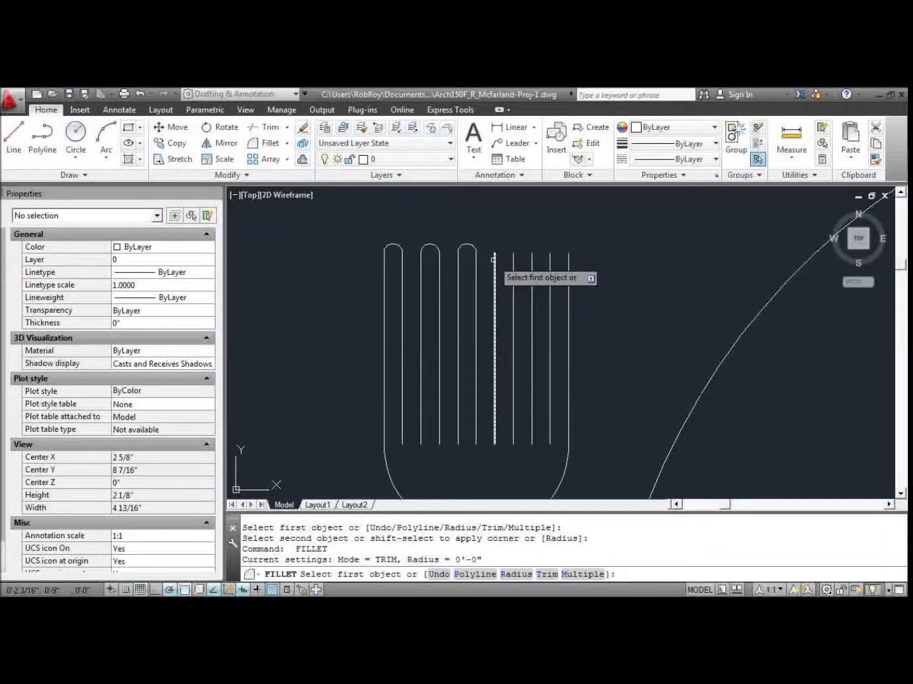
click(494, 260)
click(512, 260)
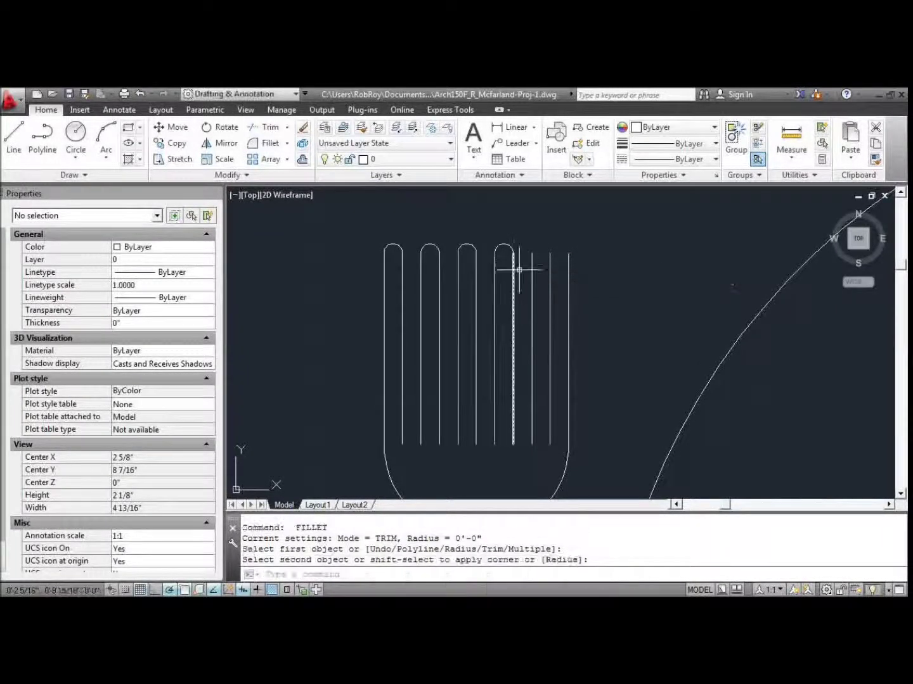
key(Return)
click(531, 261)
click(549, 263)
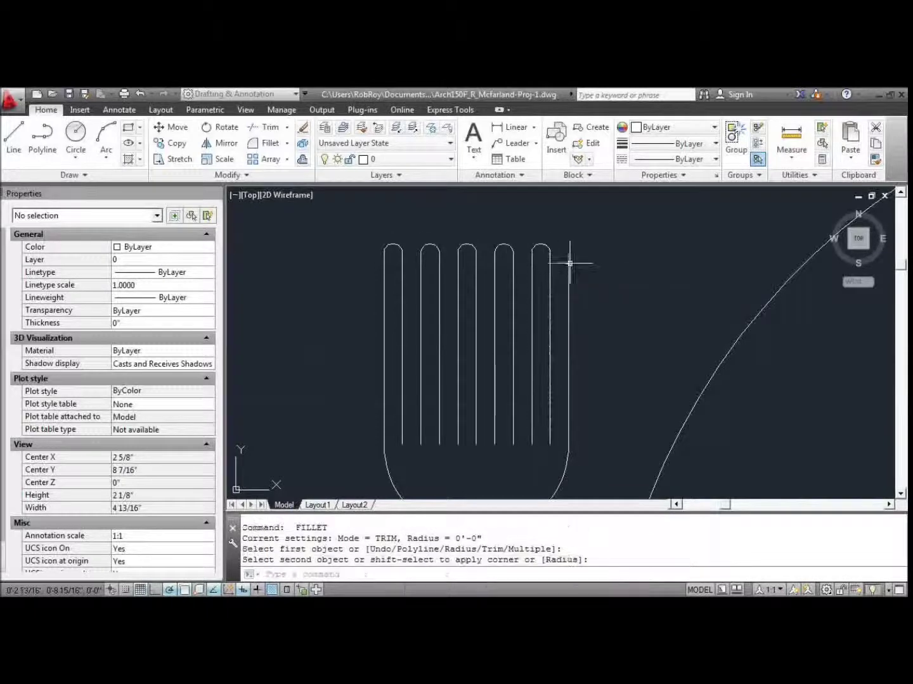
Erase the leftover single vertical line at the fork head's far right.
scroll(597, 258, down, 2)
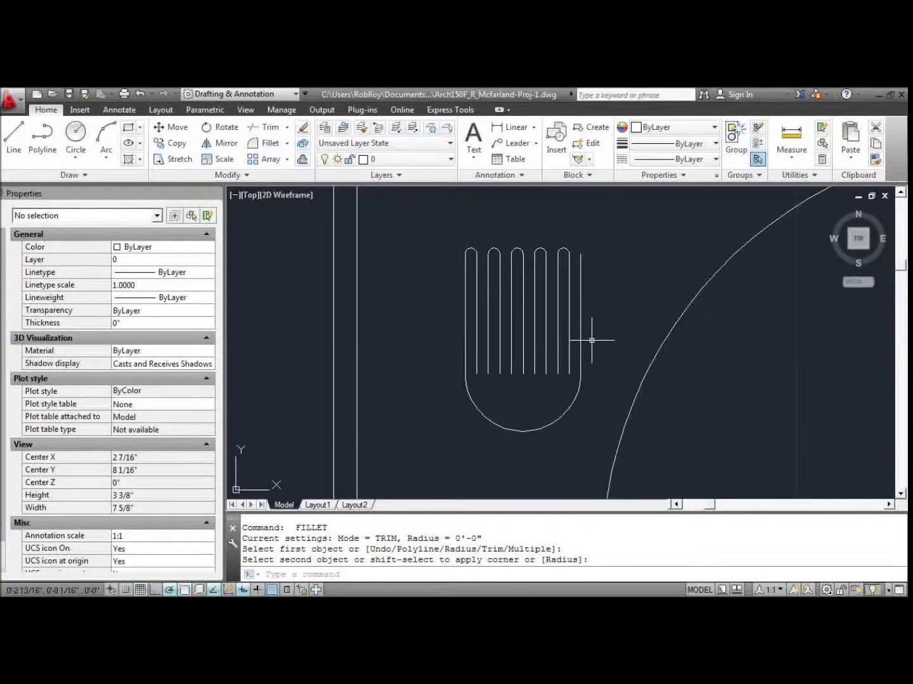
text(e)
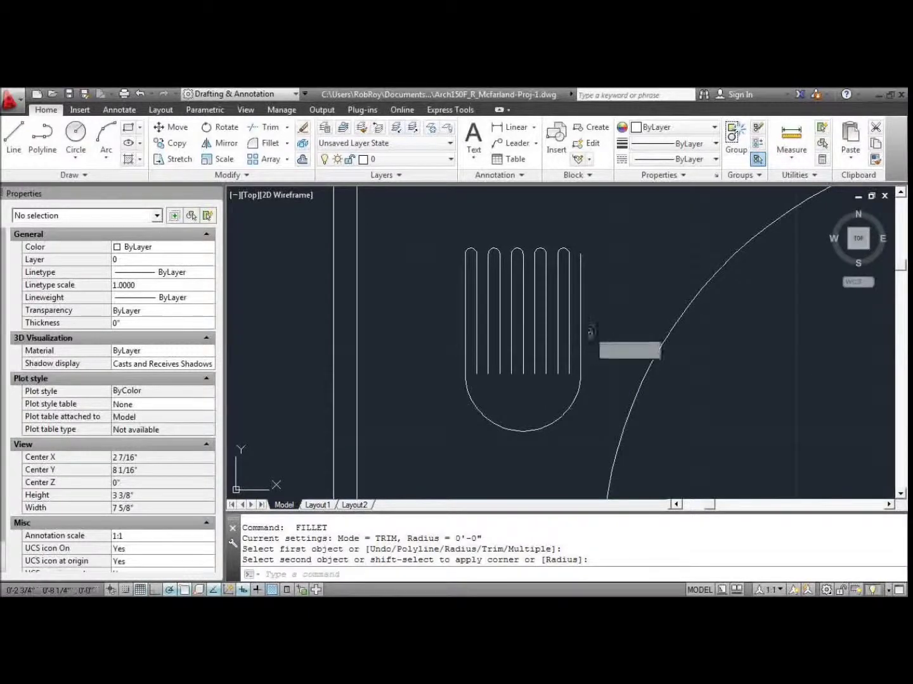
key(Return)
click(579, 335)
key(Return)
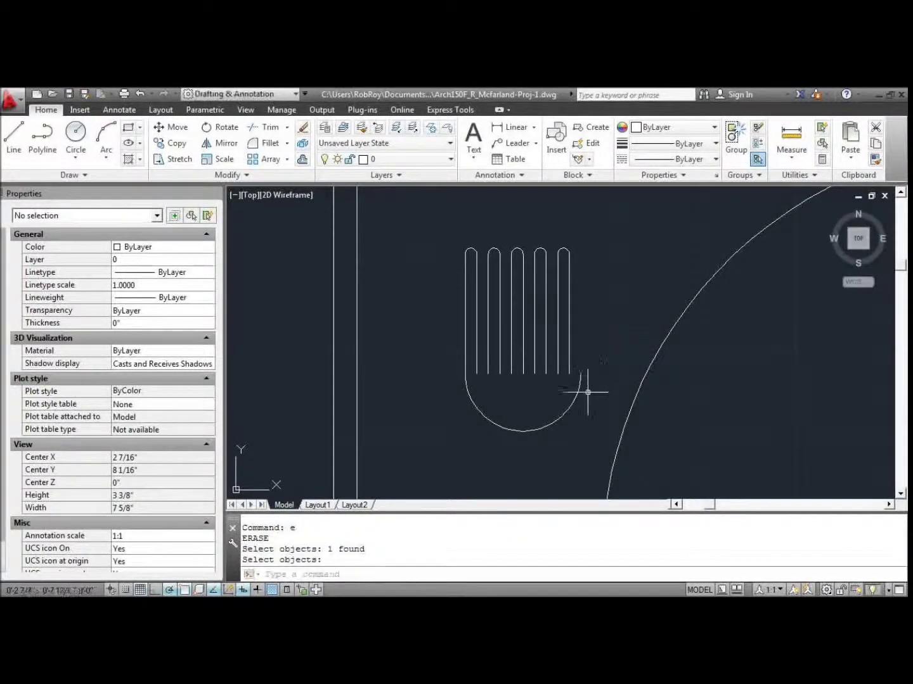
Stretch the bottom arc's right end onto the last tine's lower end and raise the arc's midpoint slightly.
click(578, 395)
click(569, 374)
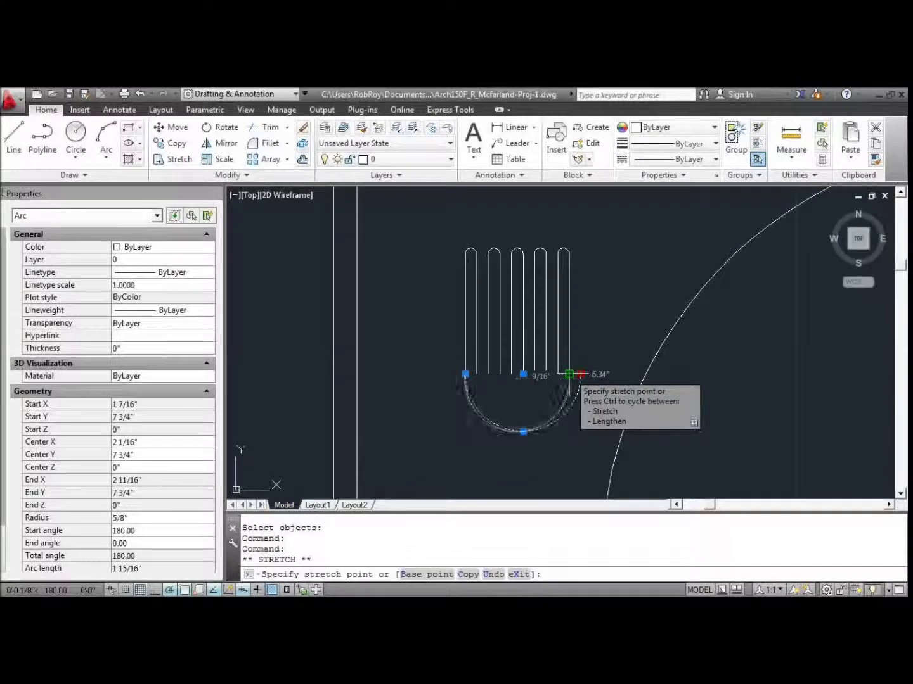
click(521, 430)
click(521, 430)
scroll(521, 437, up, 4)
key(Escape)
scroll(535, 399, down, 4)
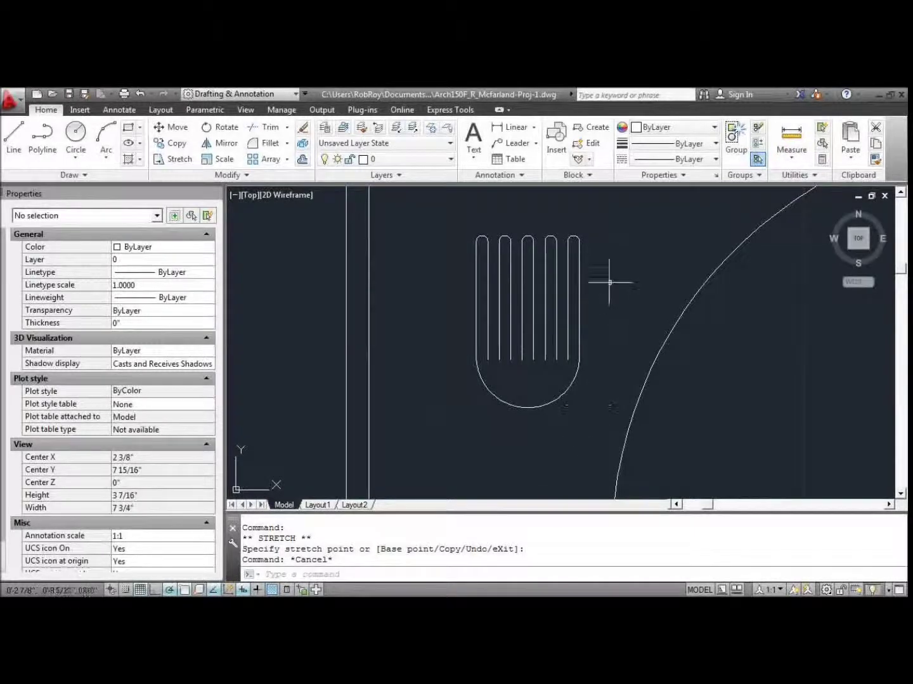
Fillet the lower ends of the lines bounding the first two gaps between the tines from the left.
scroll(608, 306, up, 2)
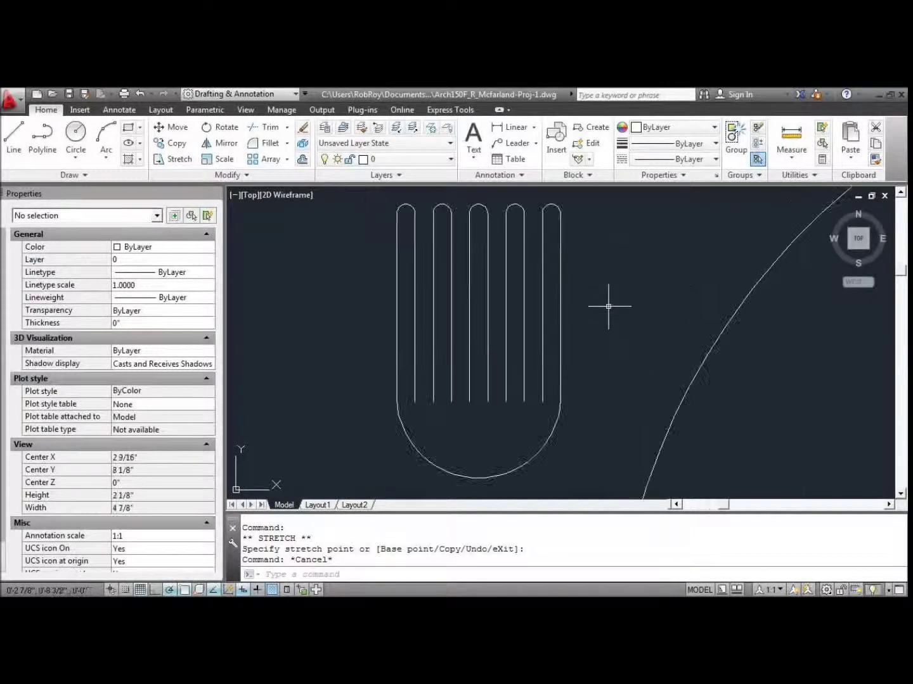
click(302, 159)
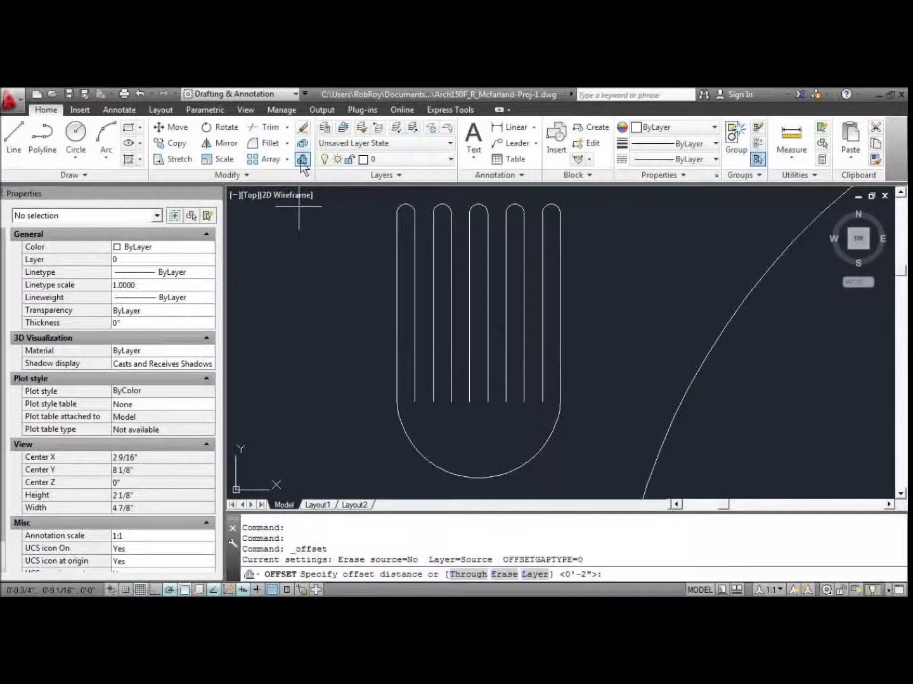
key(Escape)
click(270, 142)
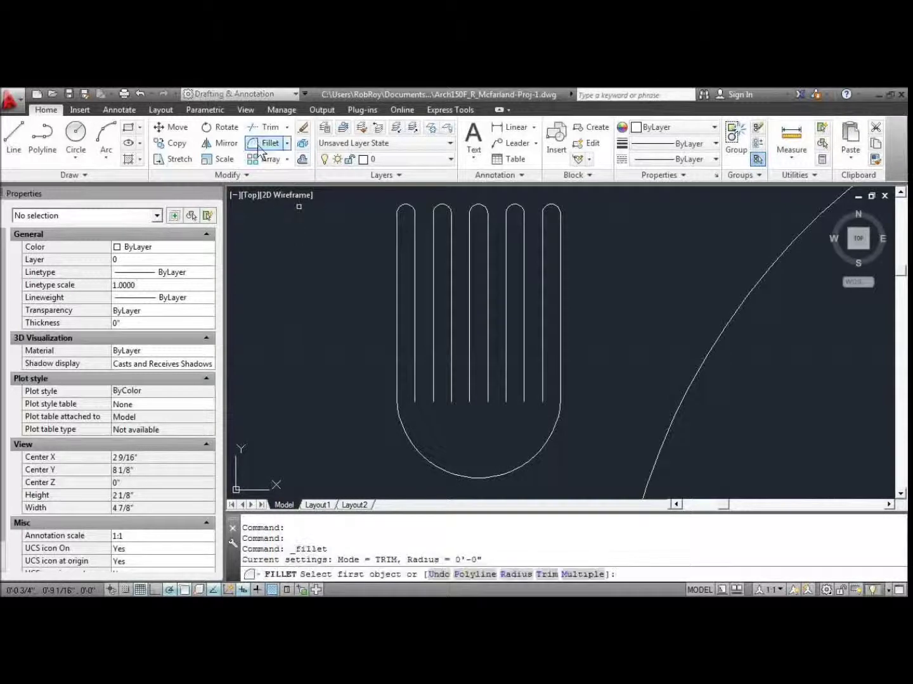
click(414, 398)
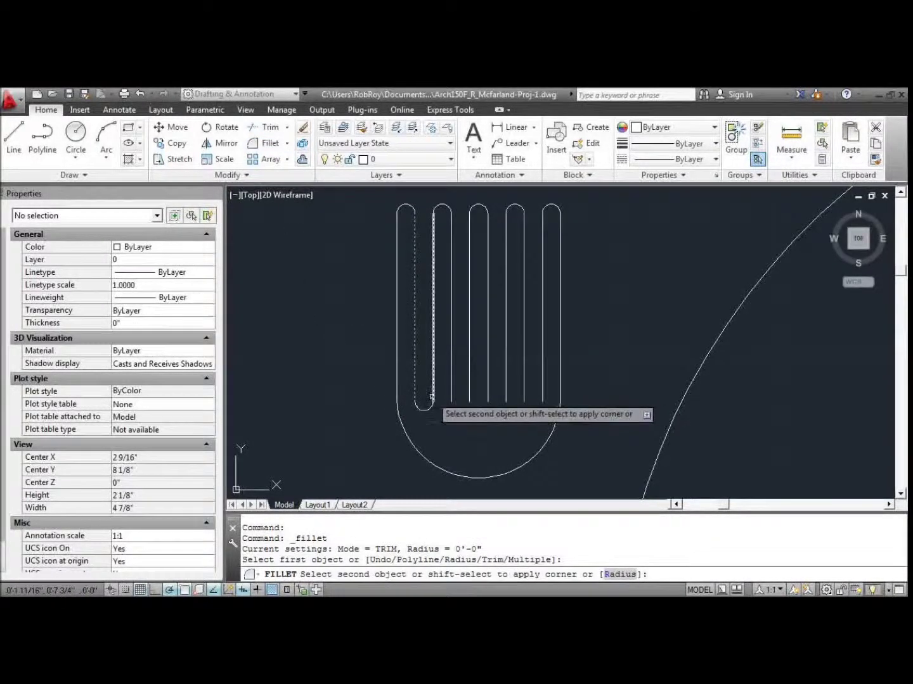
click(435, 398)
key(Return)
click(452, 393)
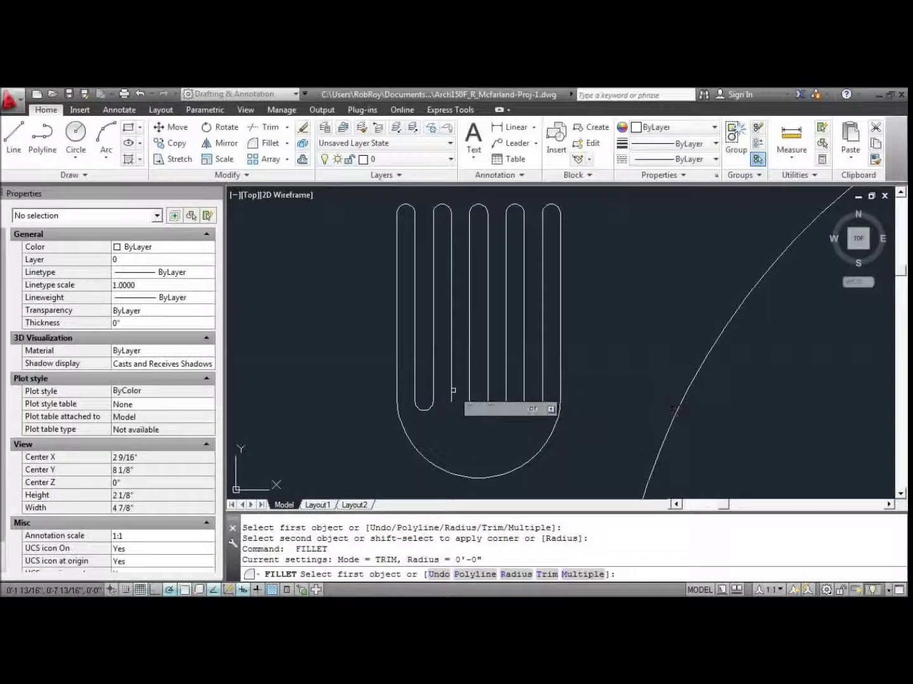
click(454, 395)
click(451, 392)
click(469, 396)
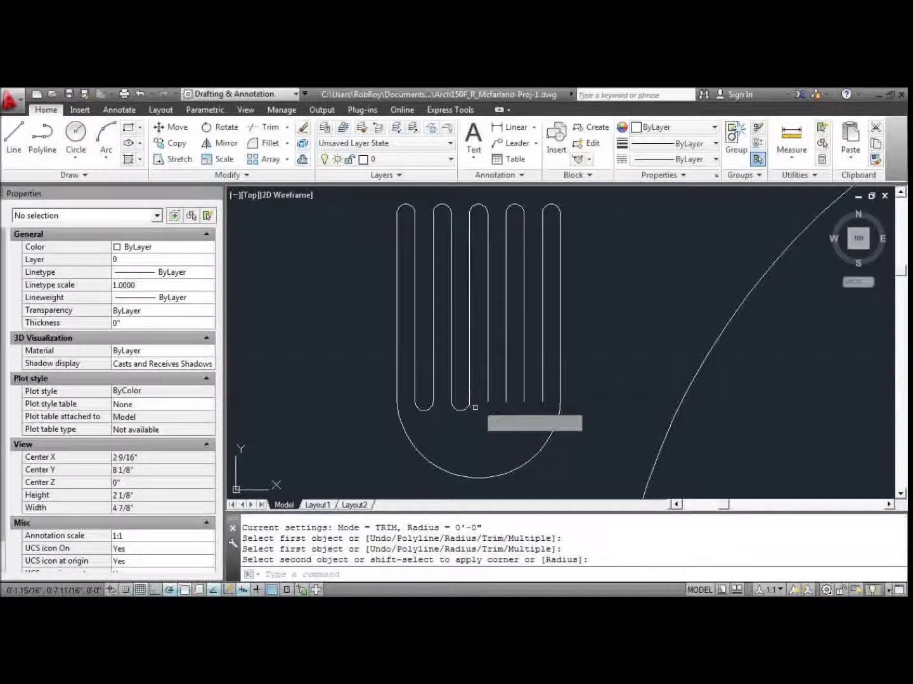
Fillet the lower ends of the lines bounding the last two gaps between the tines.
key(Return)
click(488, 390)
click(505, 388)
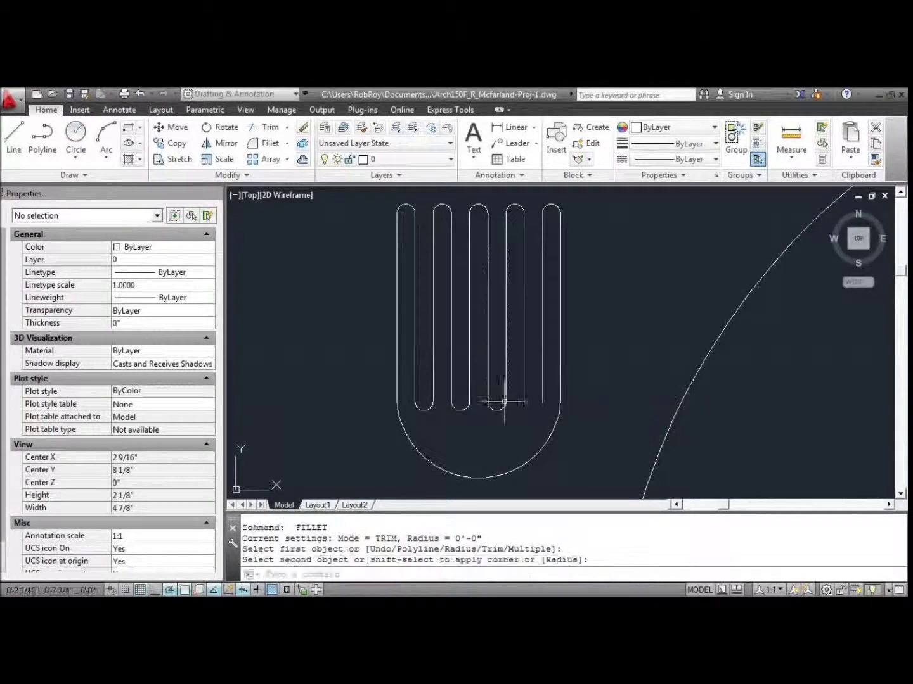
key(Return)
click(525, 396)
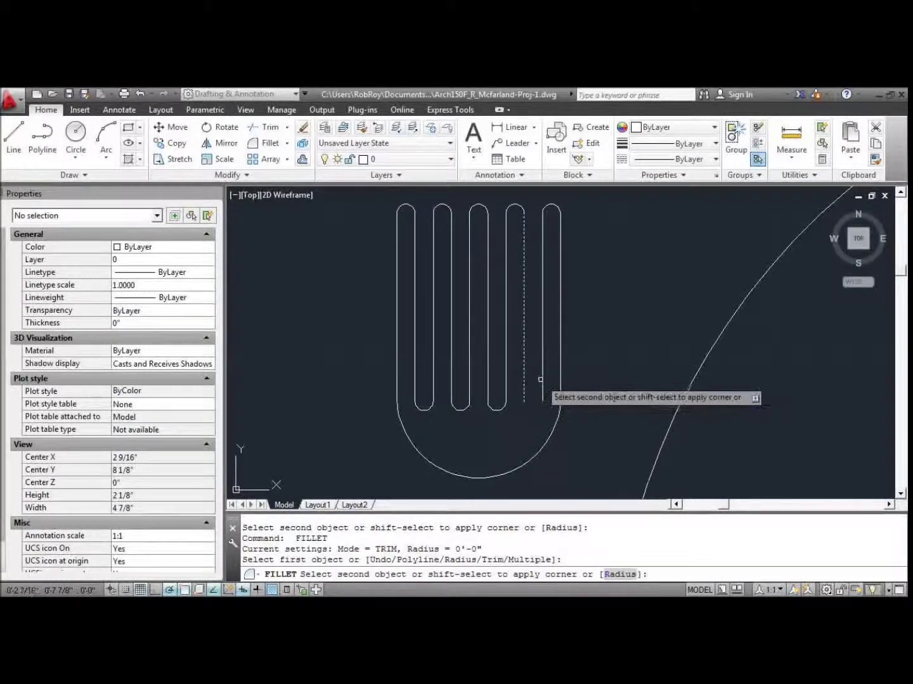
click(542, 380)
scroll(526, 396, down, 6)
key(Escape)
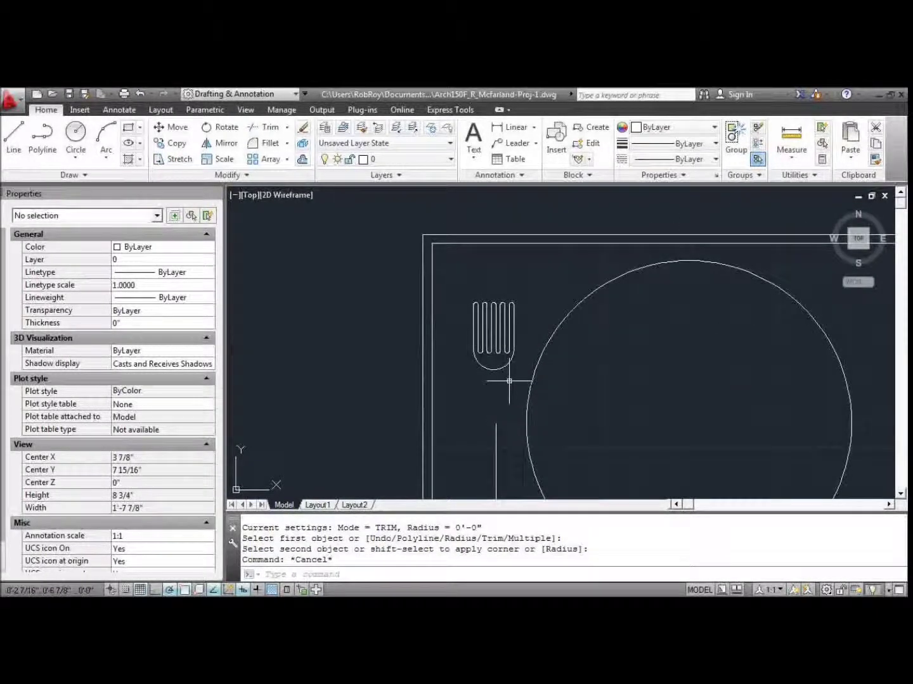
Try moving the long vertical line from its upper endpoint to the bottom of the fork head's arc, and undo the move.
scroll(505, 375, up, 4)
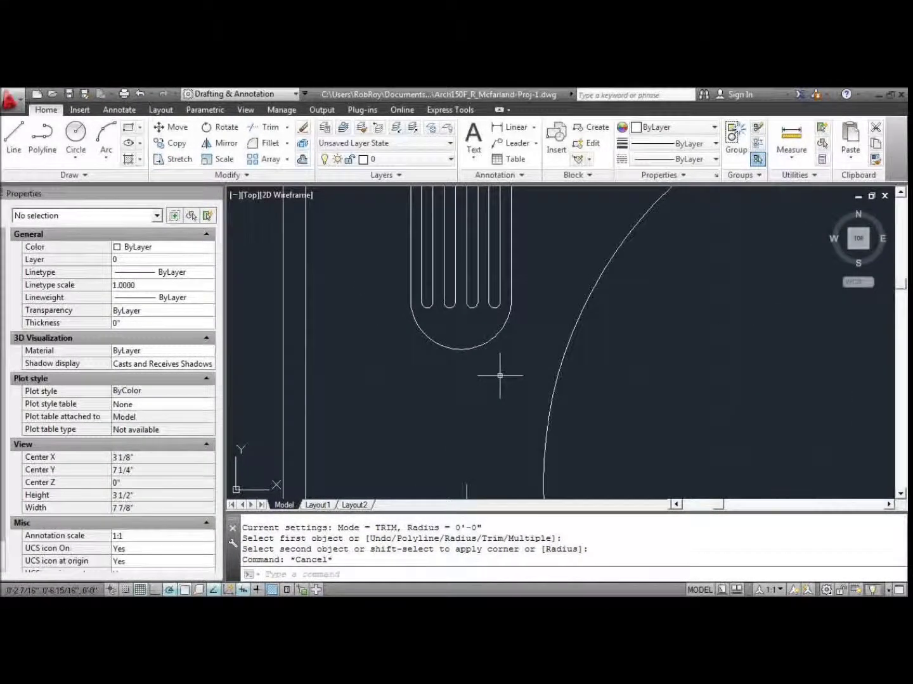
scroll(500, 376, down, 2)
click(486, 437)
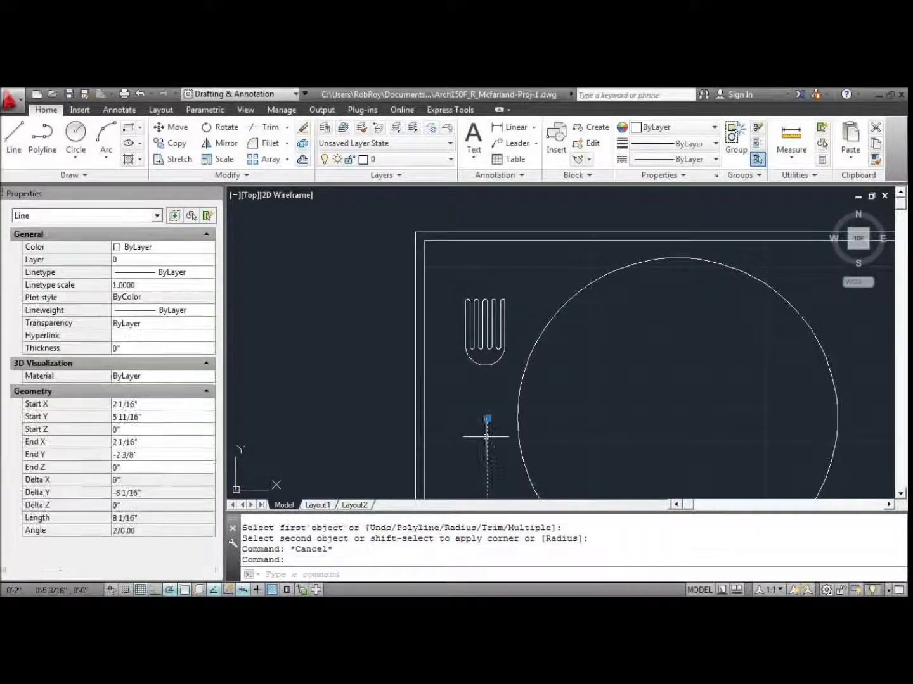
text(m)
key(Return)
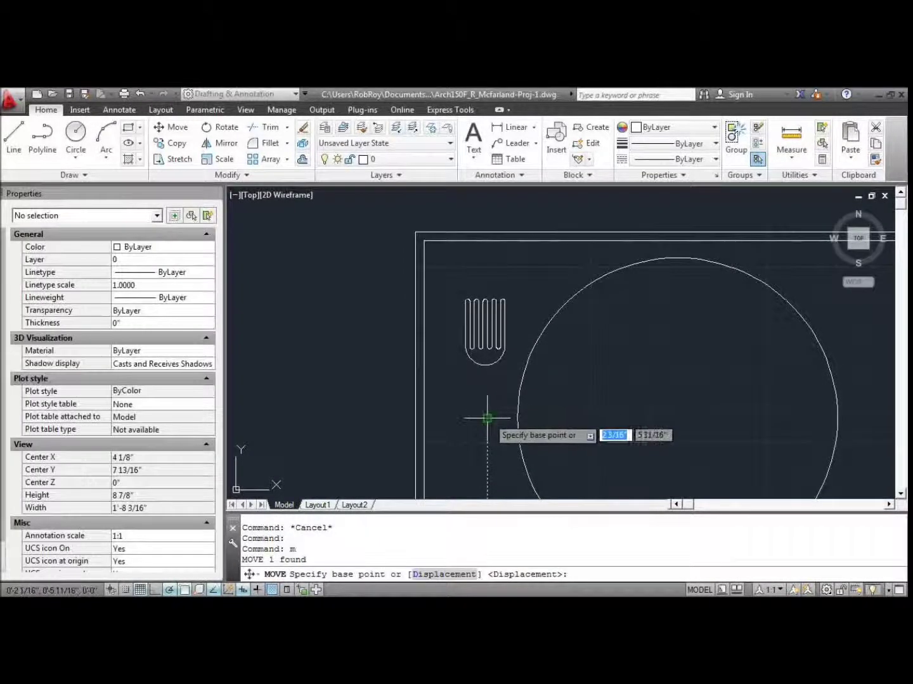
click(487, 419)
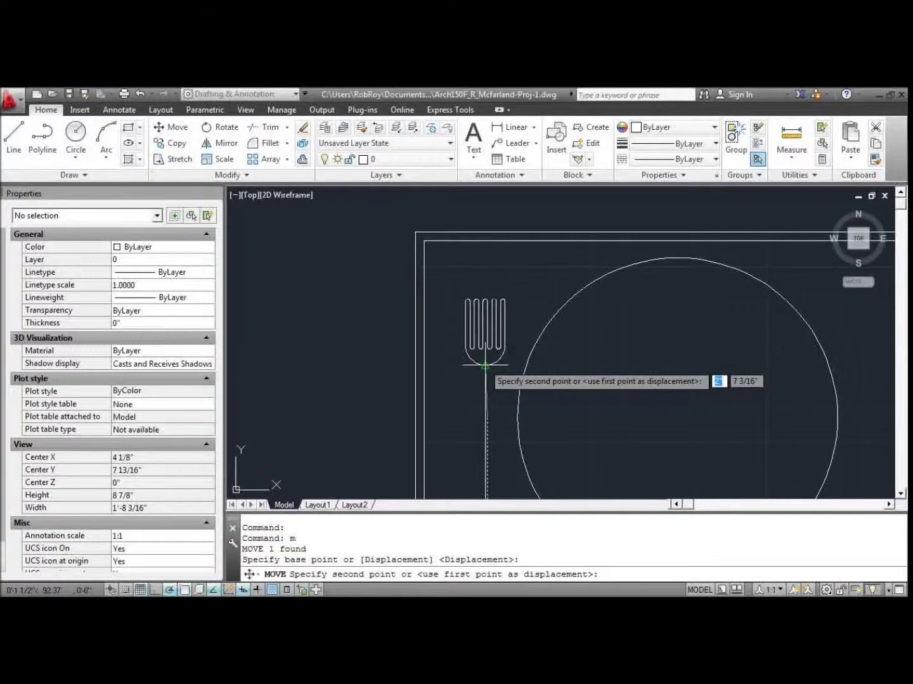
click(486, 366)
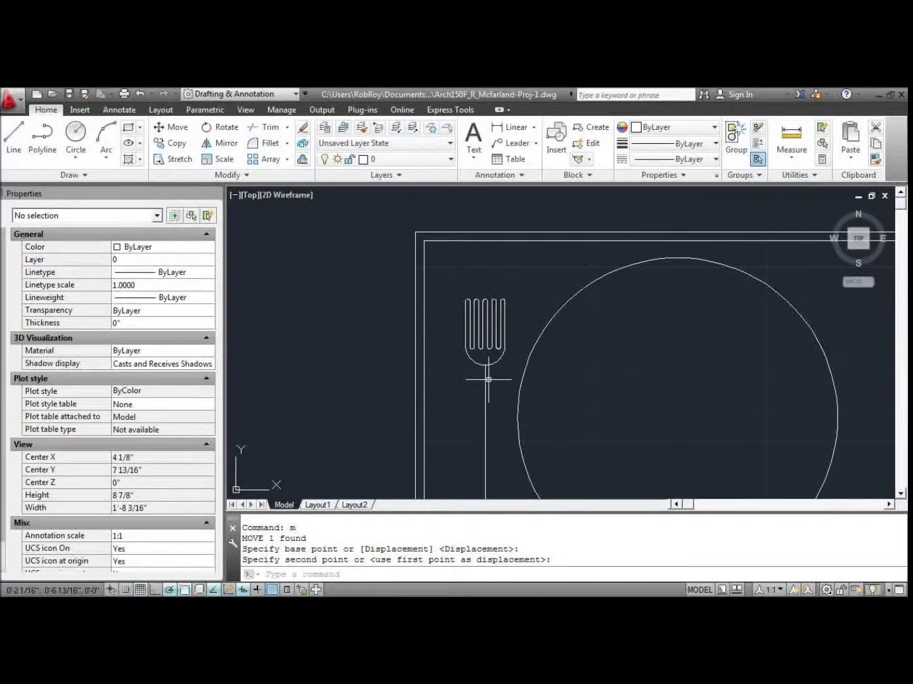
text(u)
key(Return)
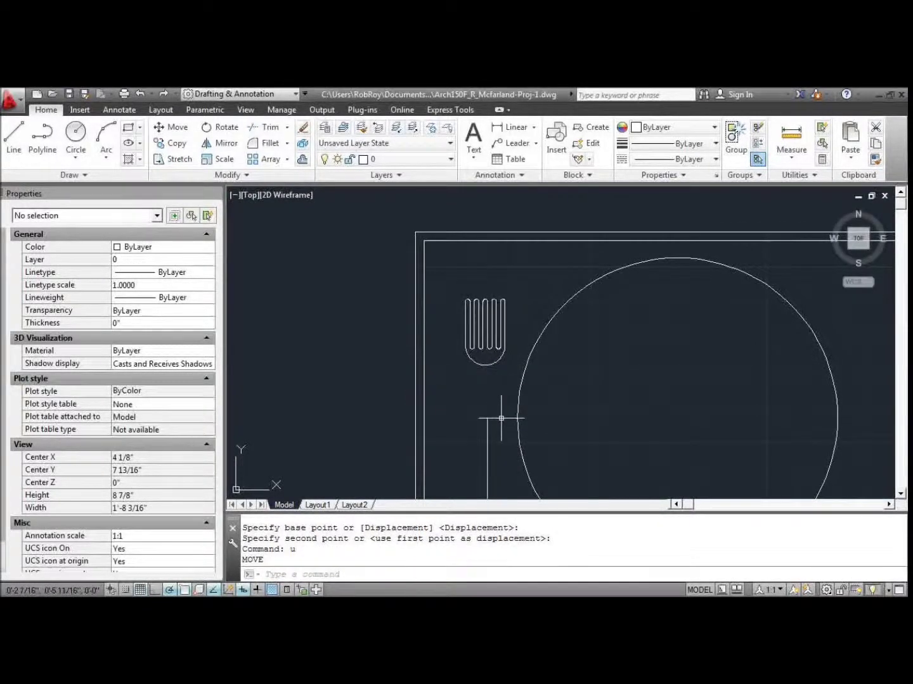
Move the long vertical line by its upper endpoint onto the lowest point of the fork head's arc.
scroll(500, 418, up, 2)
text(m)
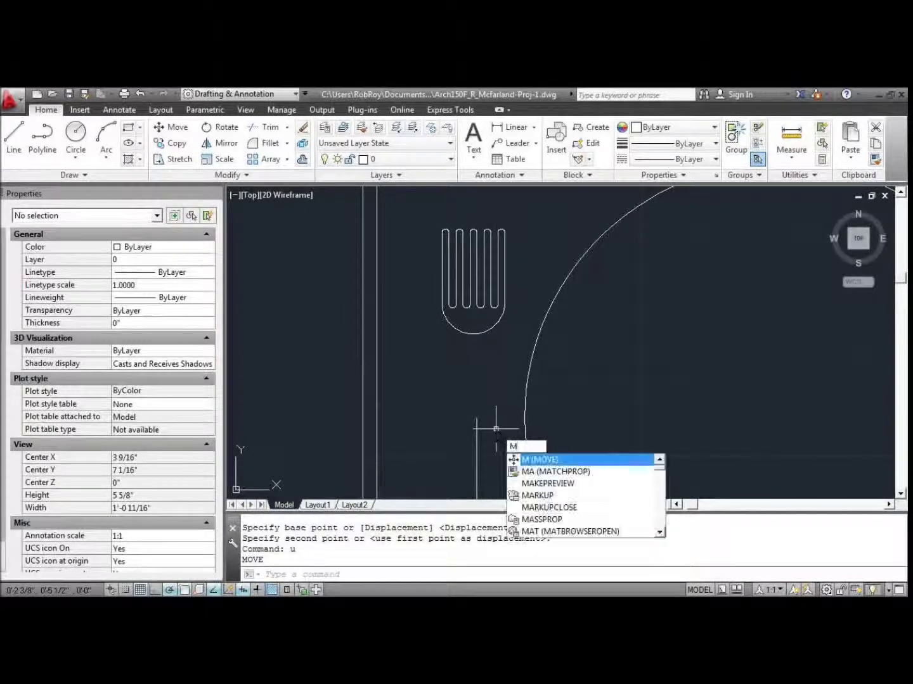
key(Return)
click(486, 445)
click(462, 407)
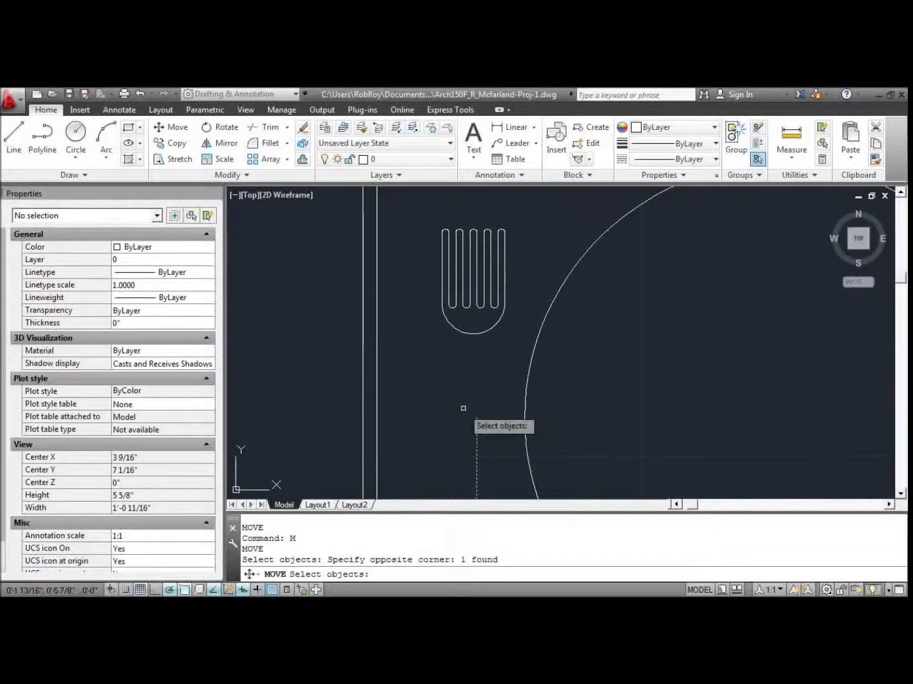
key(Return)
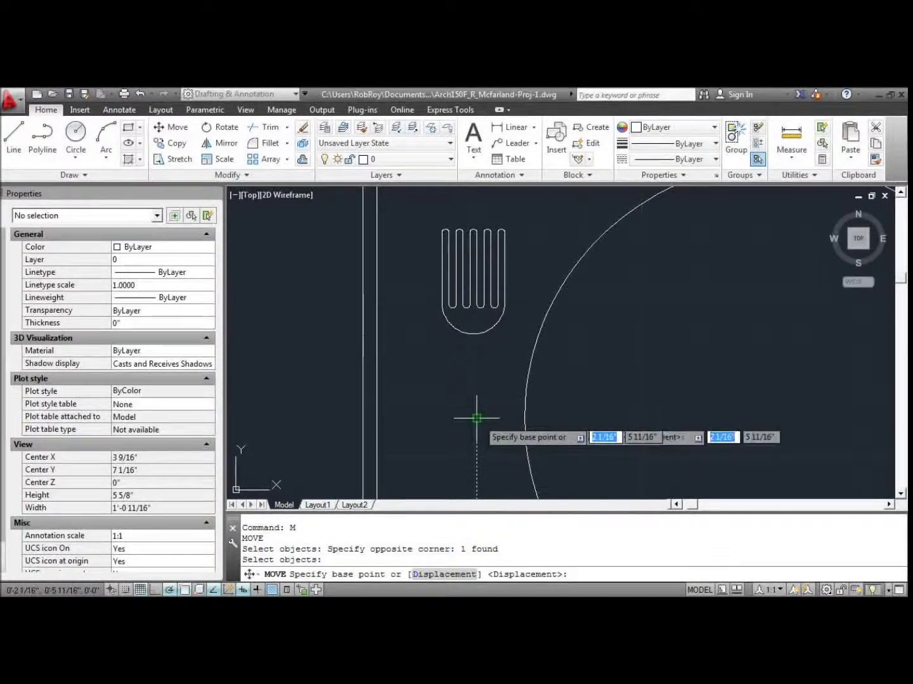
click(477, 418)
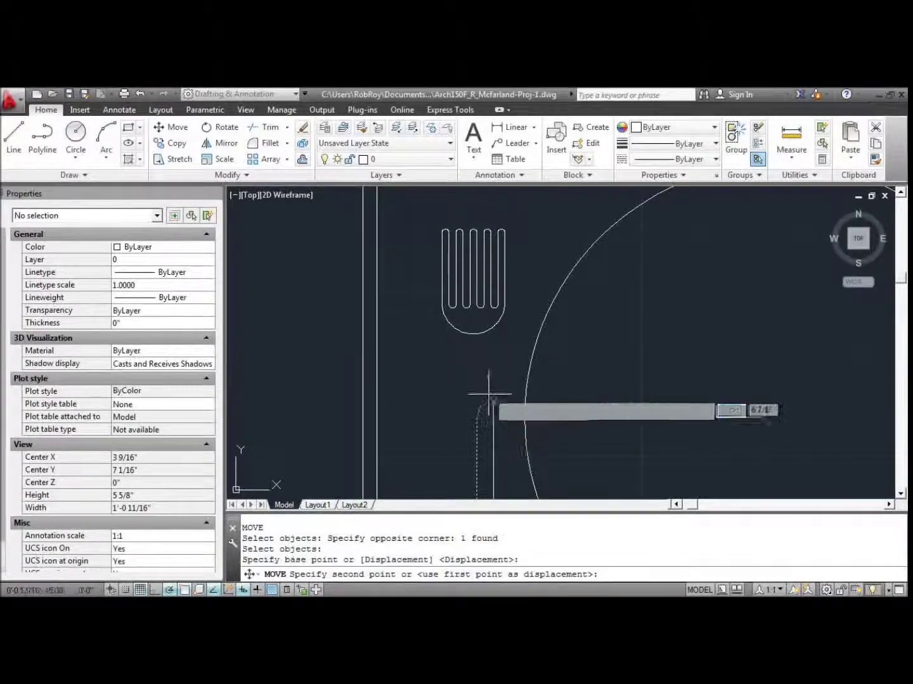
click(473, 334)
Offset the long vertical line below the fork head by 1/8 inch to both its right and left sides.
scroll(489, 407, down, 6)
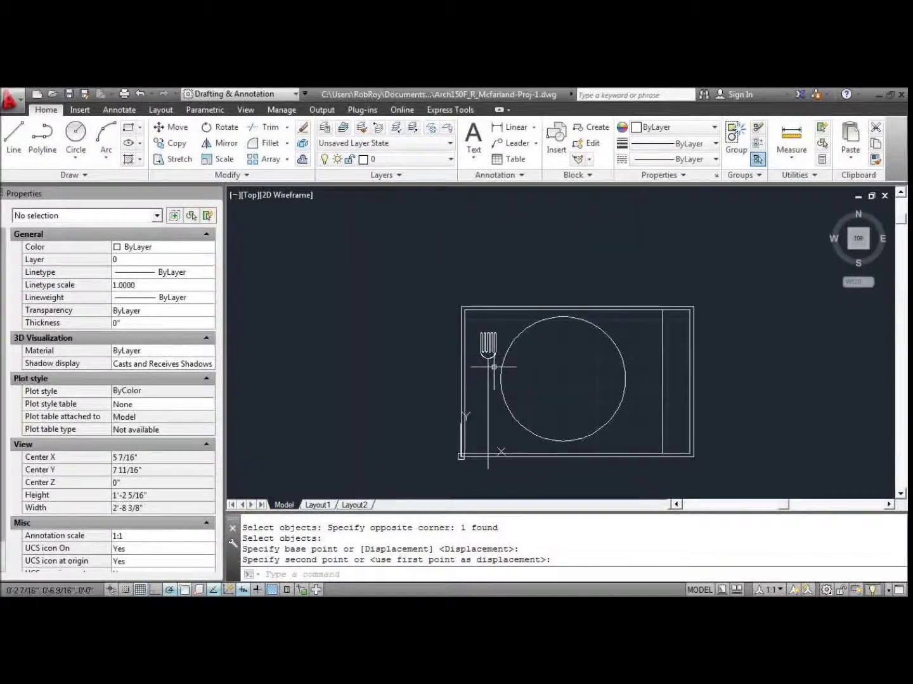
scroll(493, 403, up, 4)
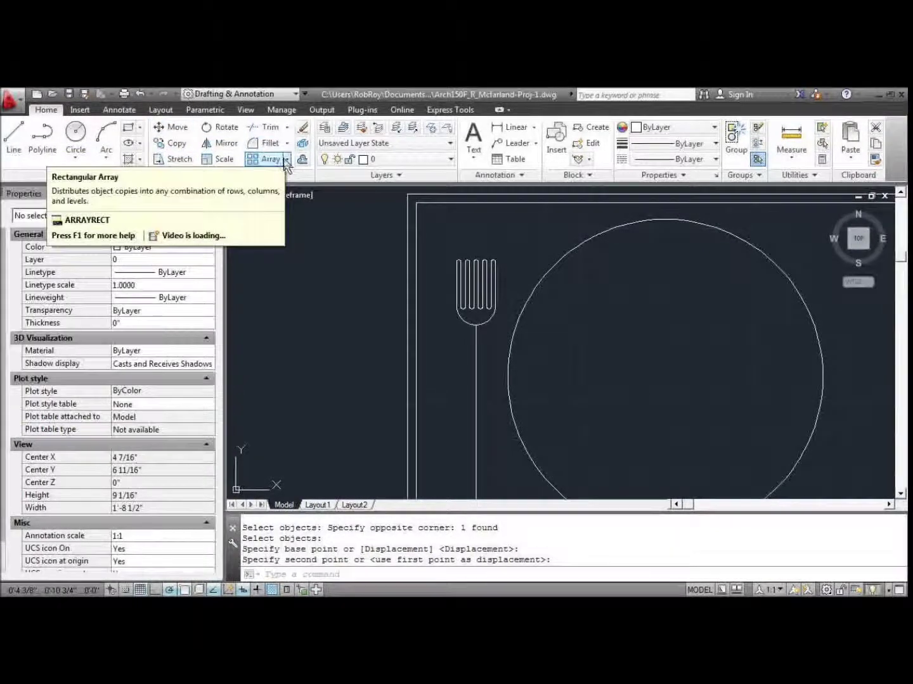
click(304, 161)
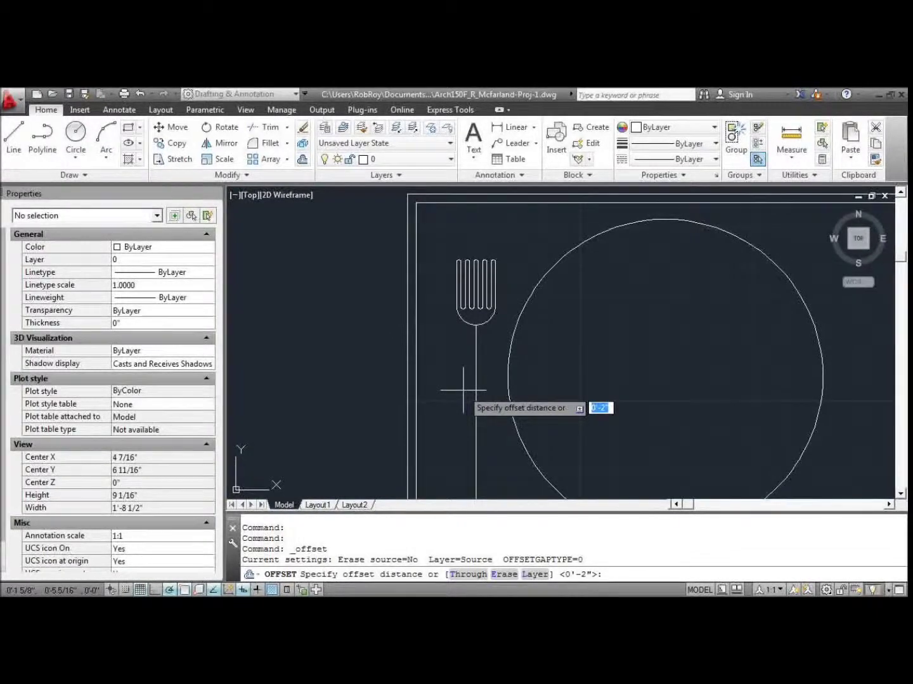
key(Return)
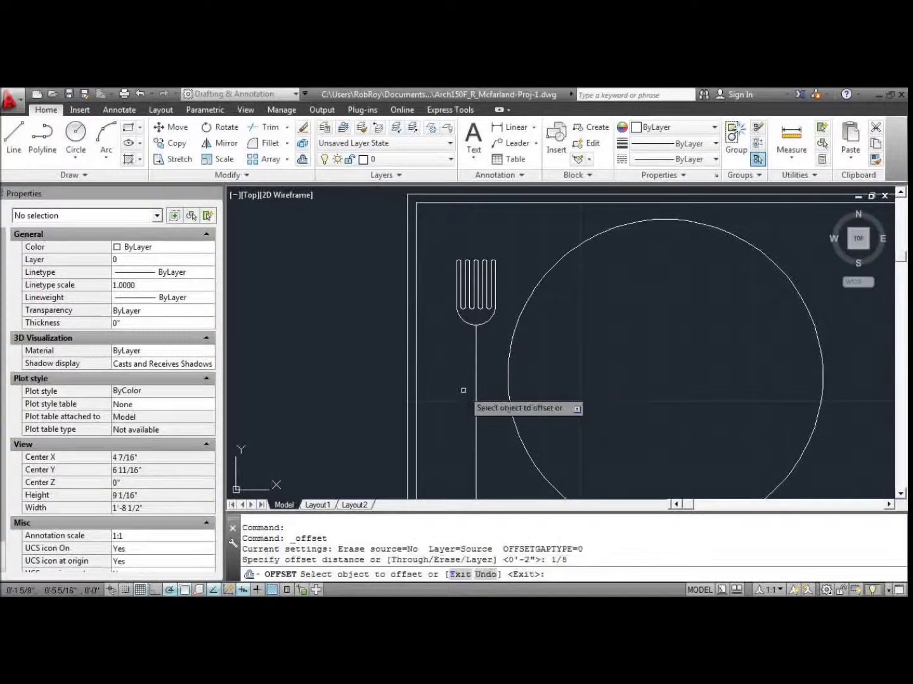
click(476, 351)
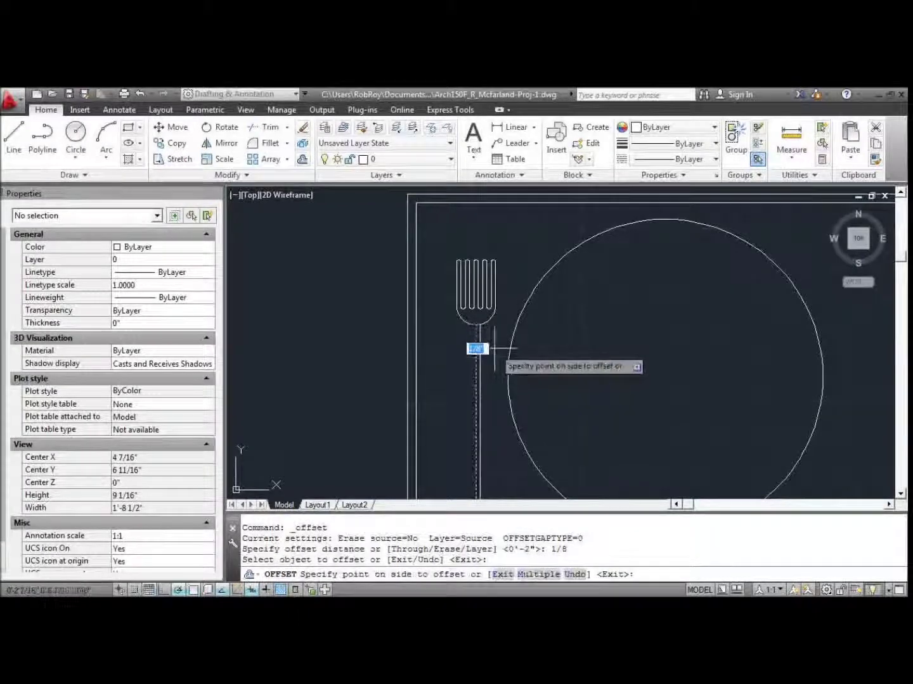
click(482, 352)
click(475, 348)
click(445, 349)
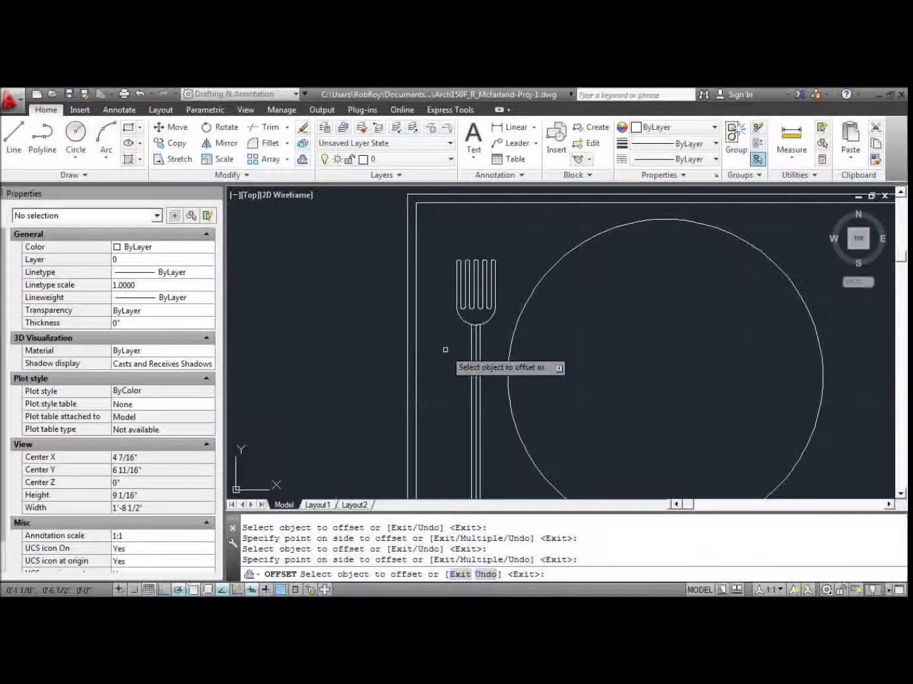
key(Return)
Draw a short horizontal line across the three handle lines, slightly above the bottom of the plate circle.
scroll(461, 355, down, 4)
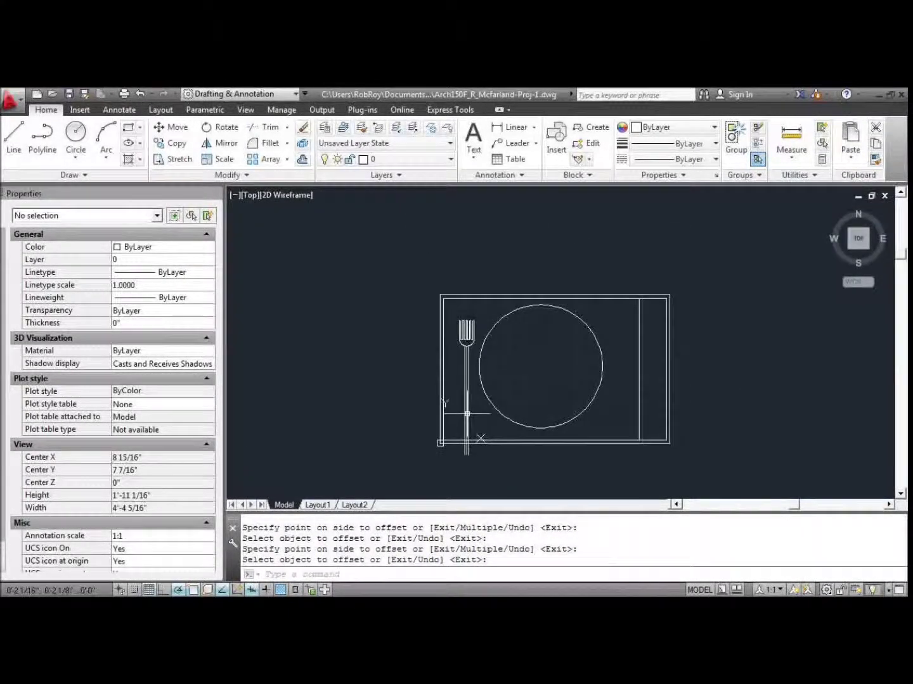
scroll(465, 415, up, 4)
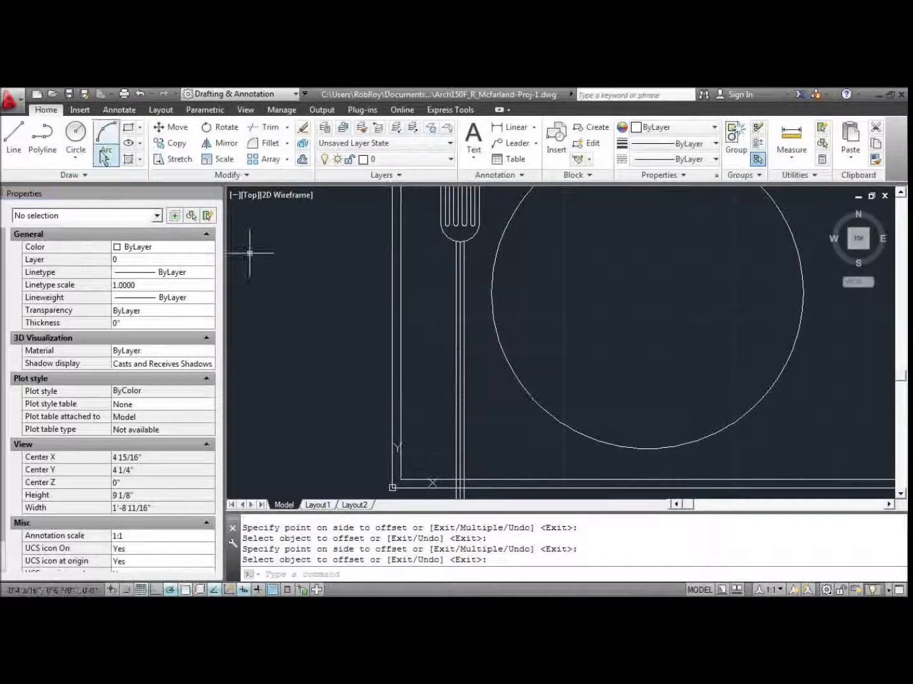
click(14, 135)
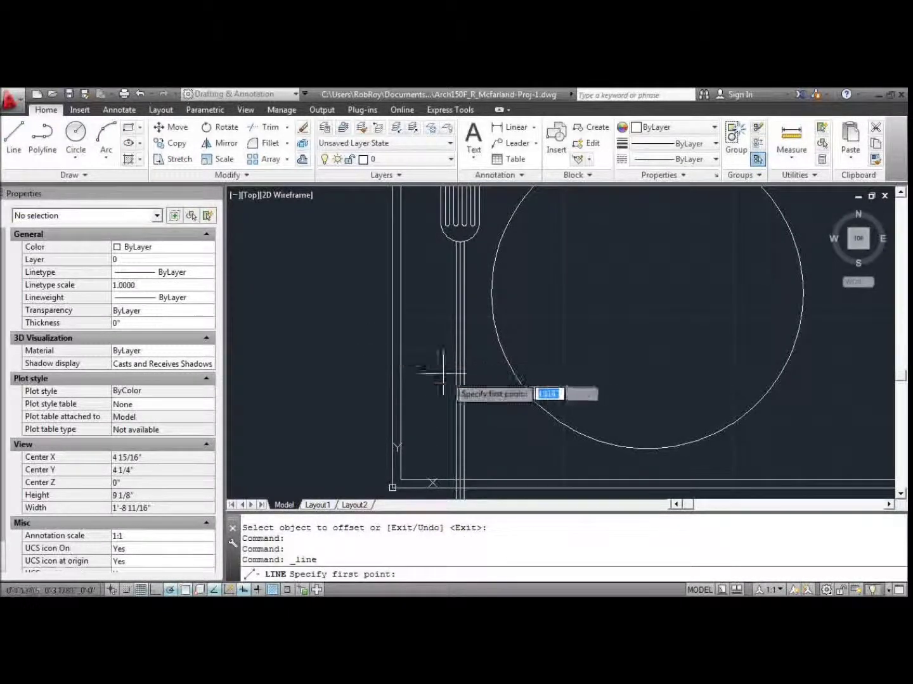
click(436, 414)
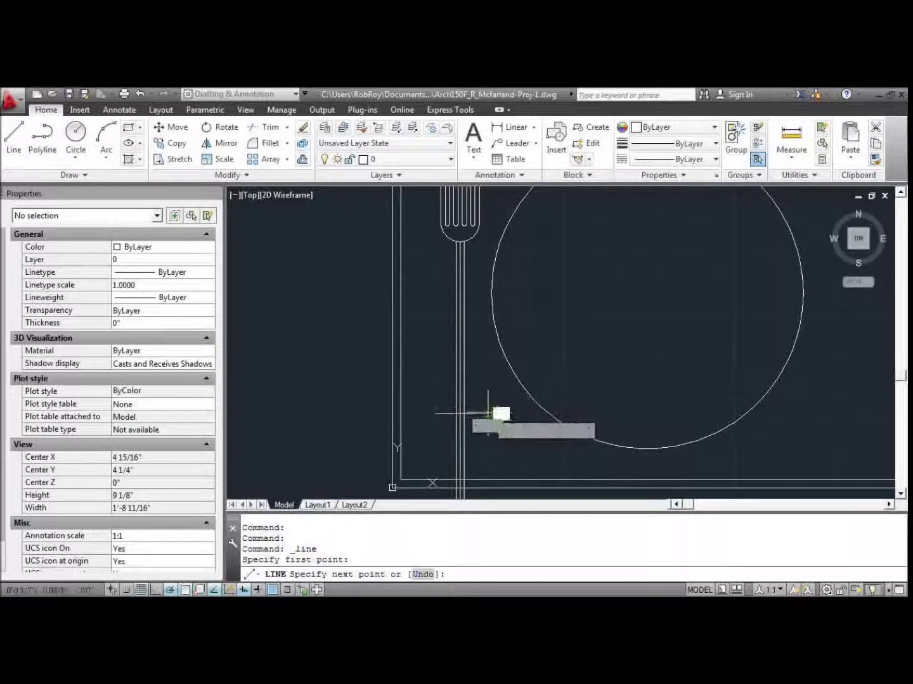
click(488, 417)
key(Return)
Trim off the parts of the three handle lines below the short horizontal line, using that line as the cutting edge.
text(t)
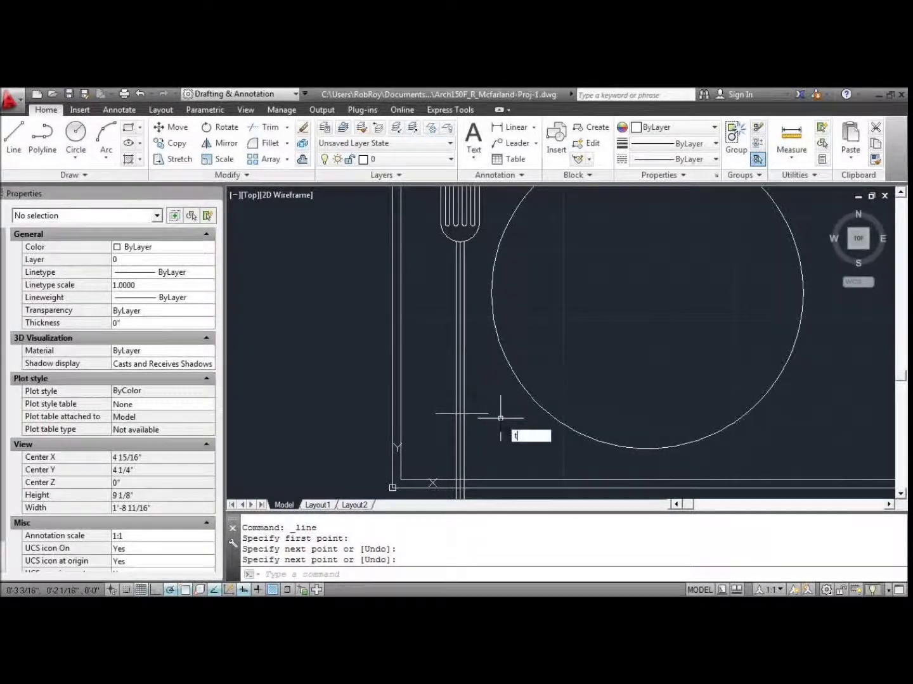
text(r)
key(Return)
click(496, 404)
click(476, 438)
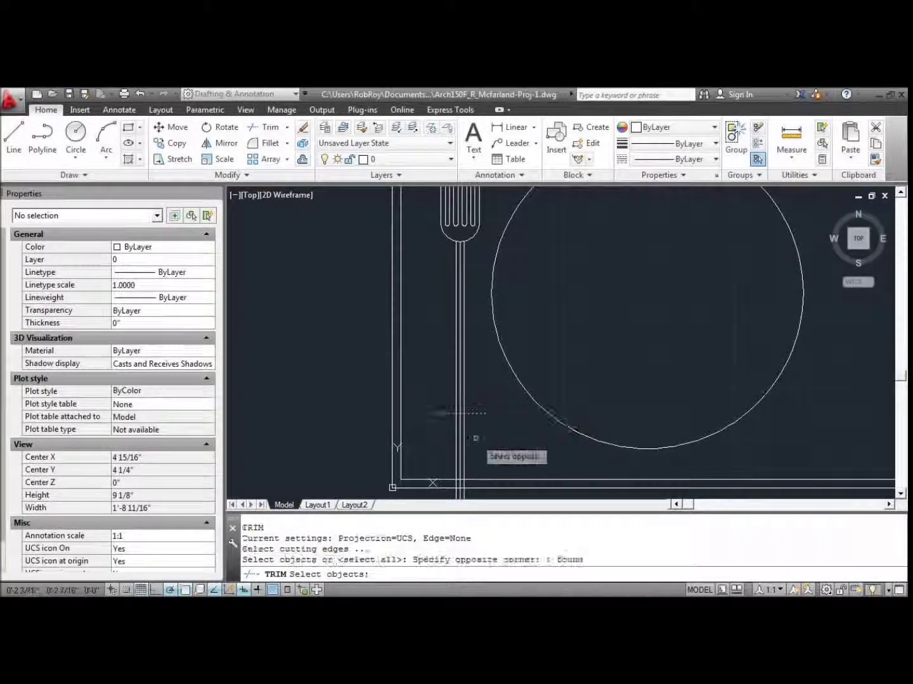
key(Return)
click(475, 444)
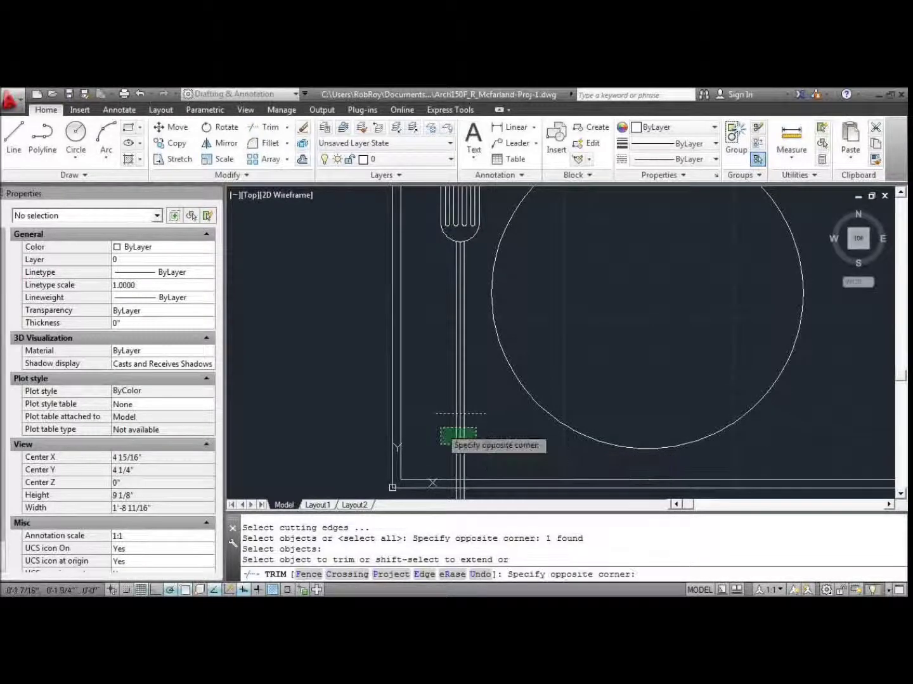
click(441, 431)
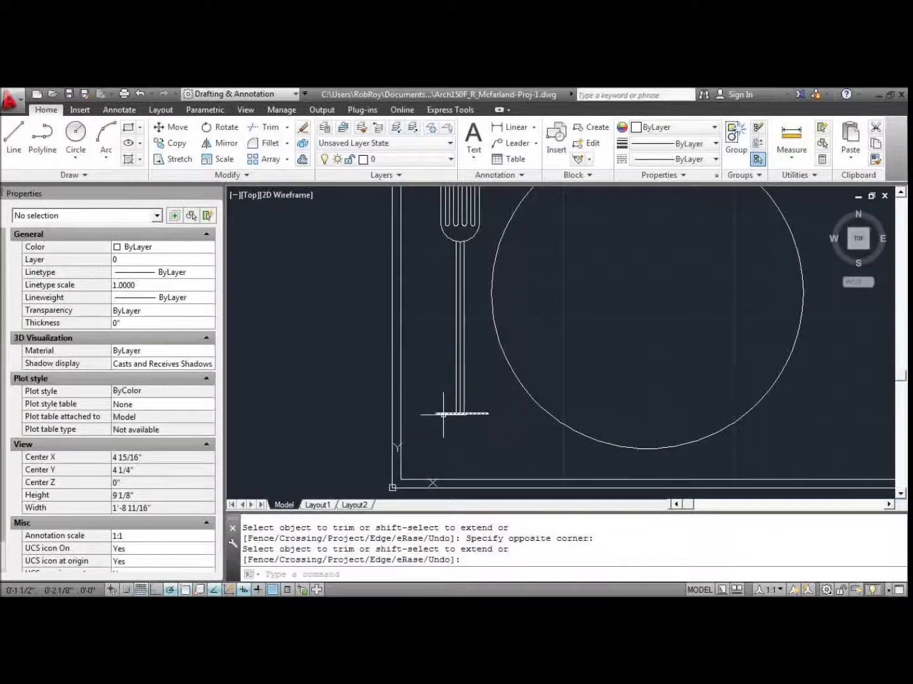
key(Return)
Erase the short horizontal cutting line and the center line of the fork handle.
click(453, 415)
text(e)
key(Return)
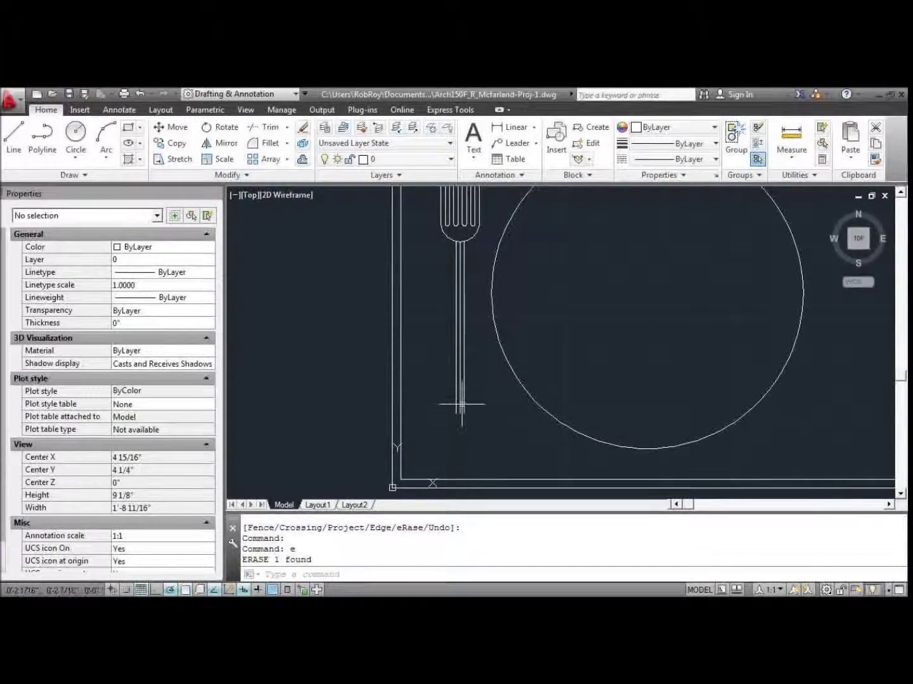
click(461, 406)
text(e)
key(Return)
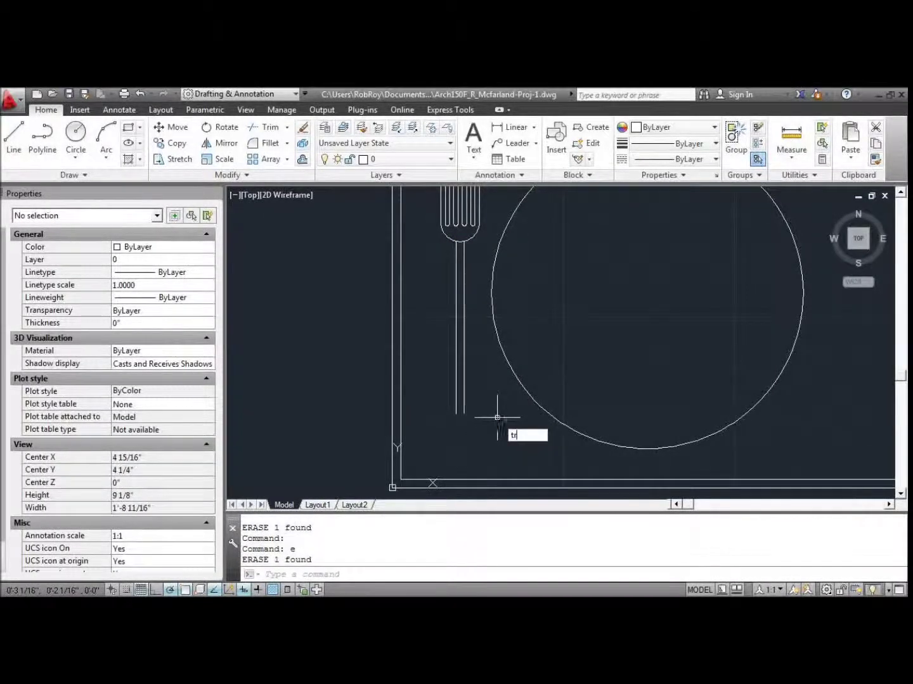
text(tr)
key(Return)
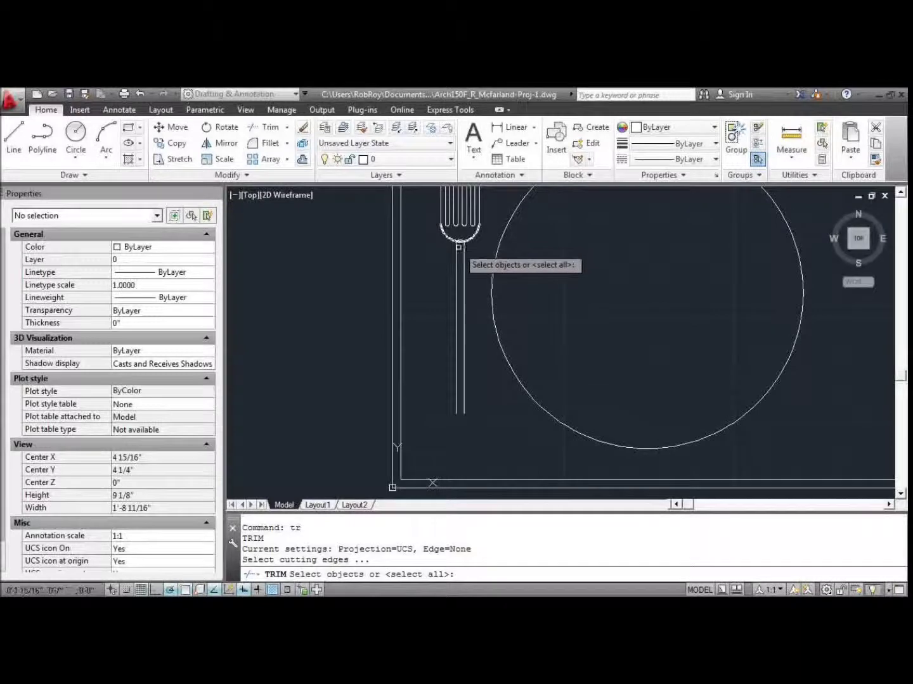
key(Return)
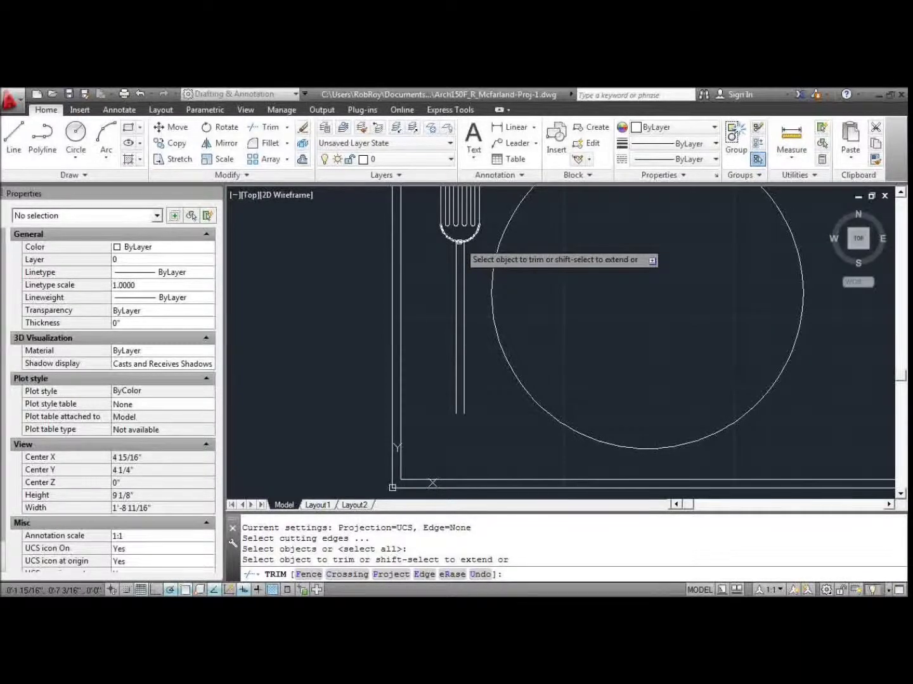
key(Escape)
Try extending both handle lines up to the fork head's arc, and undo the extension.
scroll(461, 247, up, 8)
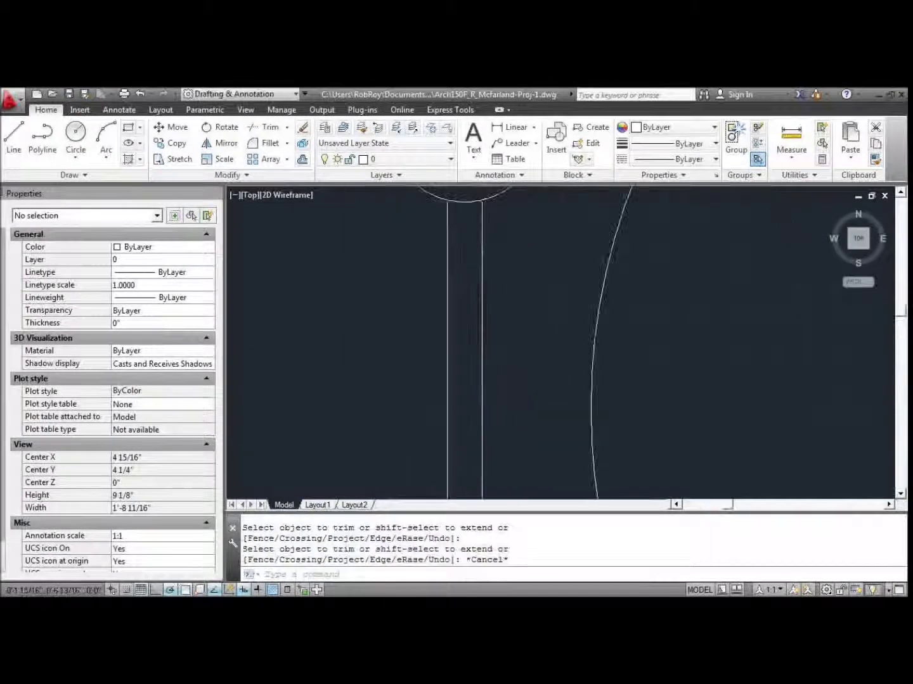
scroll(463, 249, up, 6)
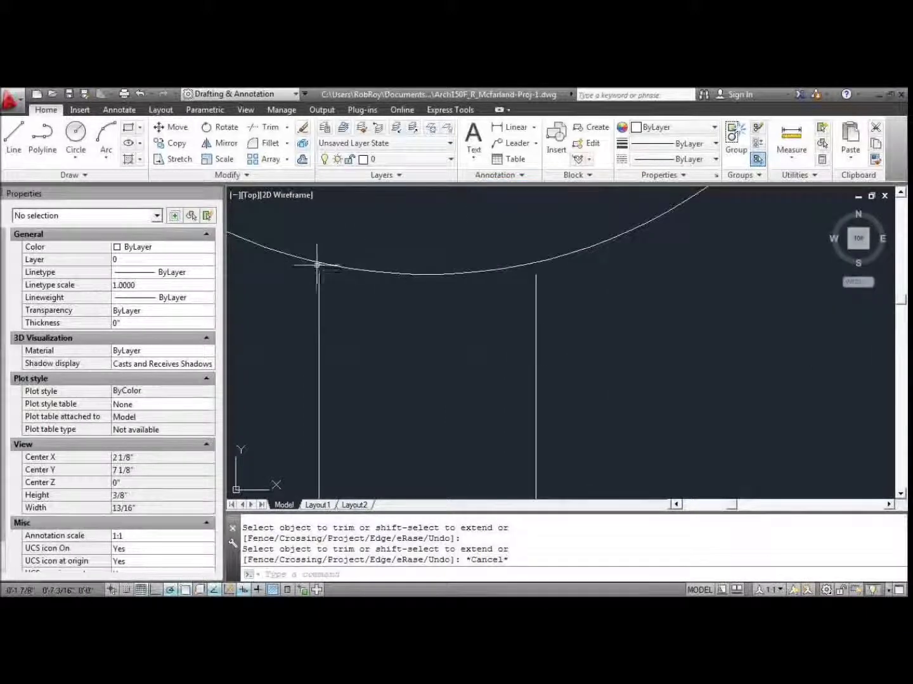
scroll(422, 325, down, 2)
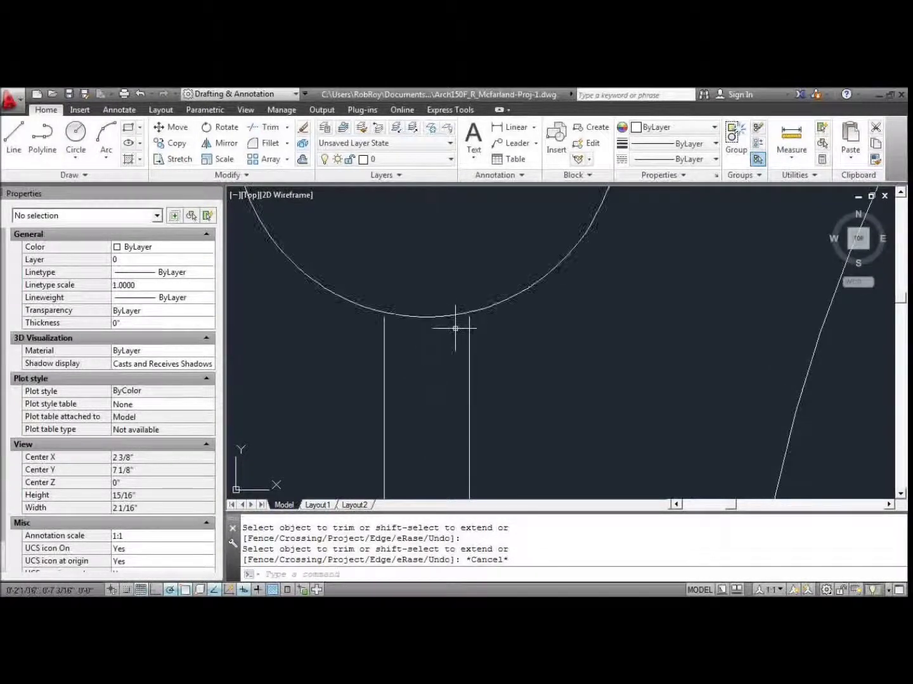
click(287, 129)
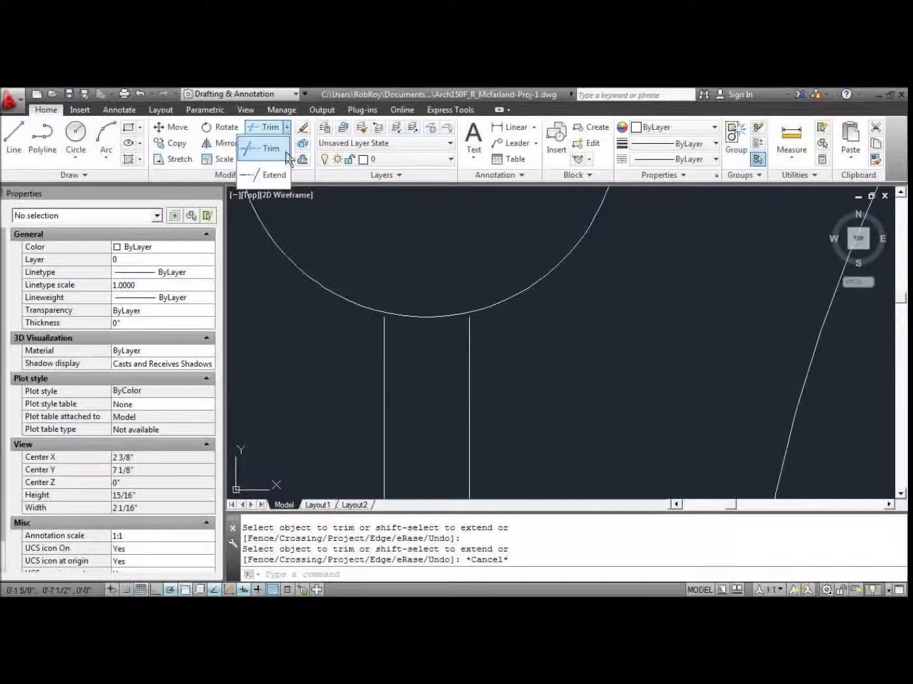
click(274, 176)
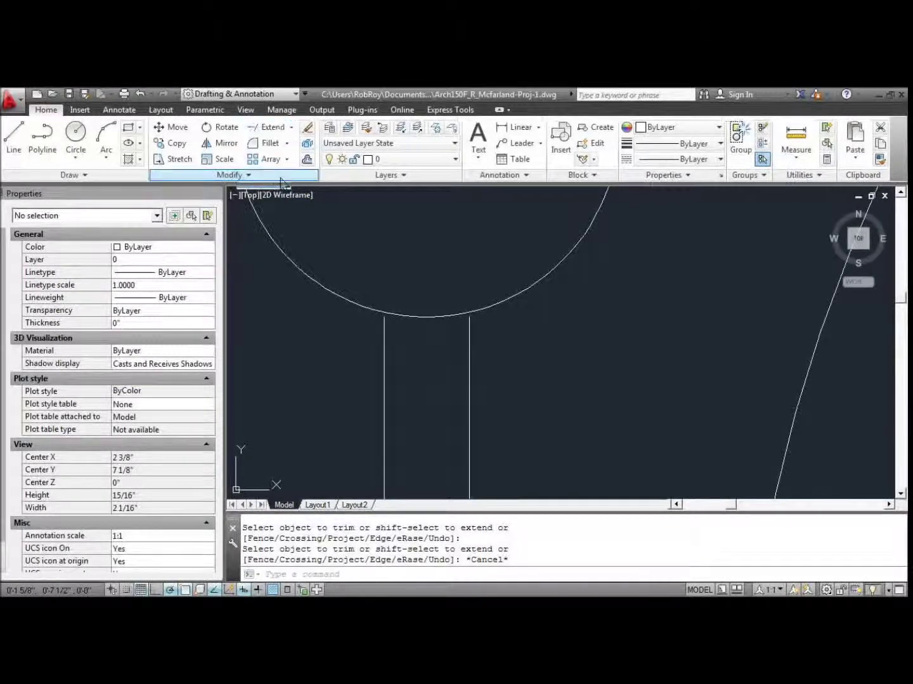
click(364, 305)
key(Return)
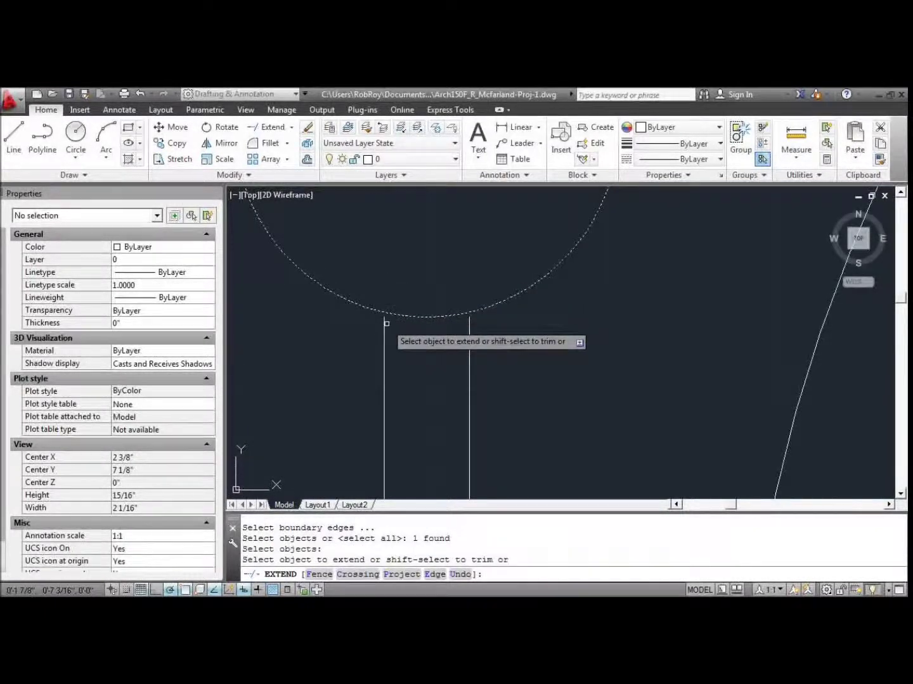
click(470, 342)
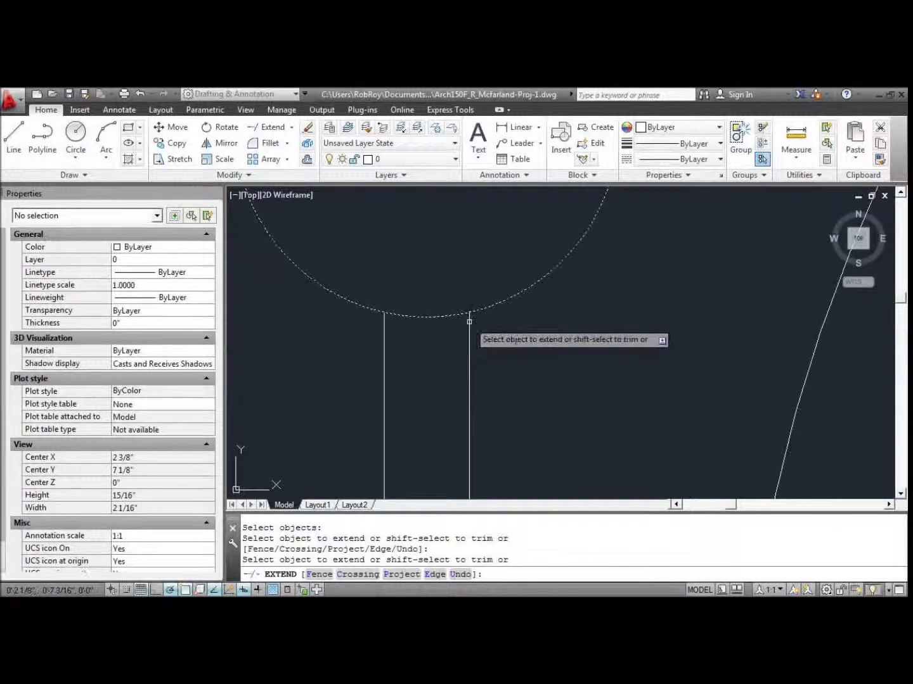
key(Return)
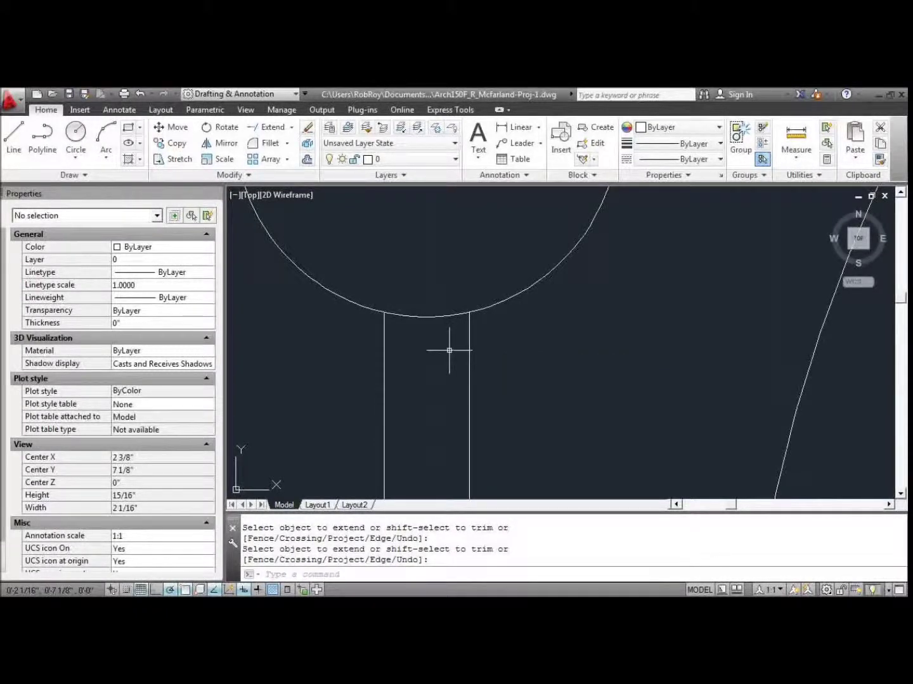
text(u)
key(Return)
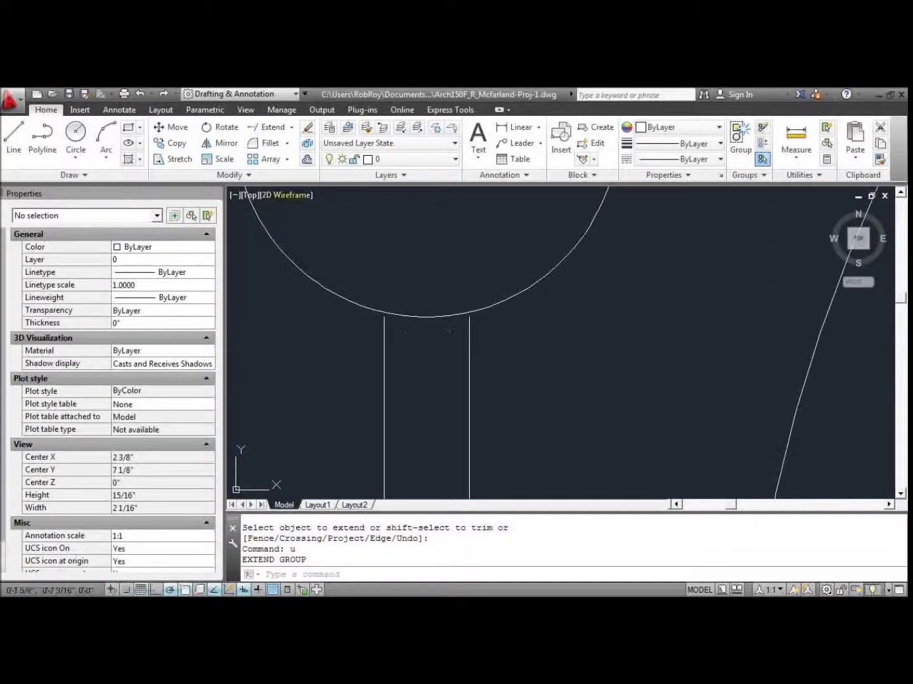
Extend the upper ends of both handle lines to the fork head's arc, using the arc as the boundary edge.
click(291, 127)
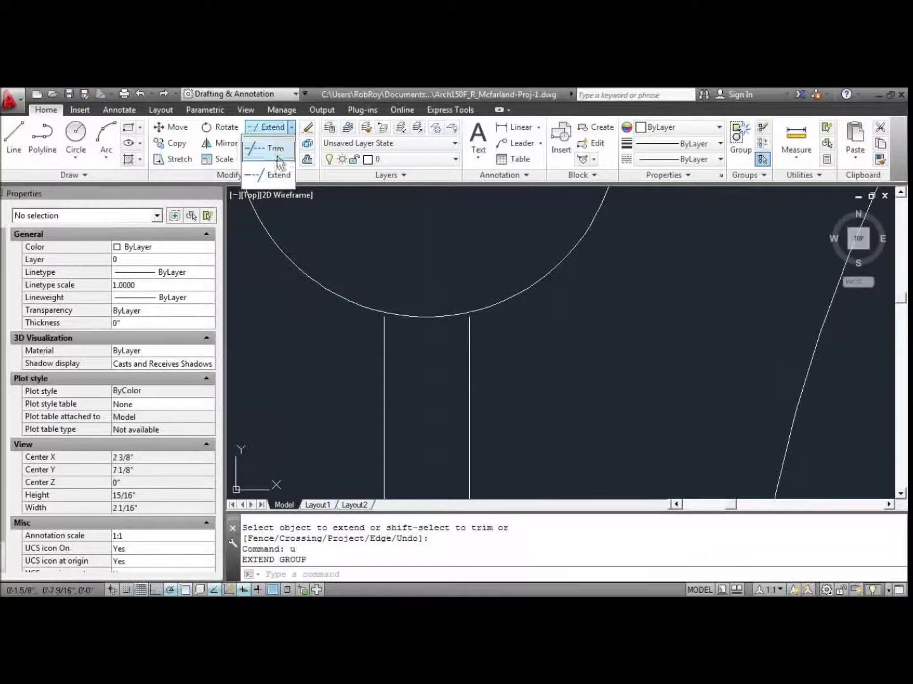
click(266, 175)
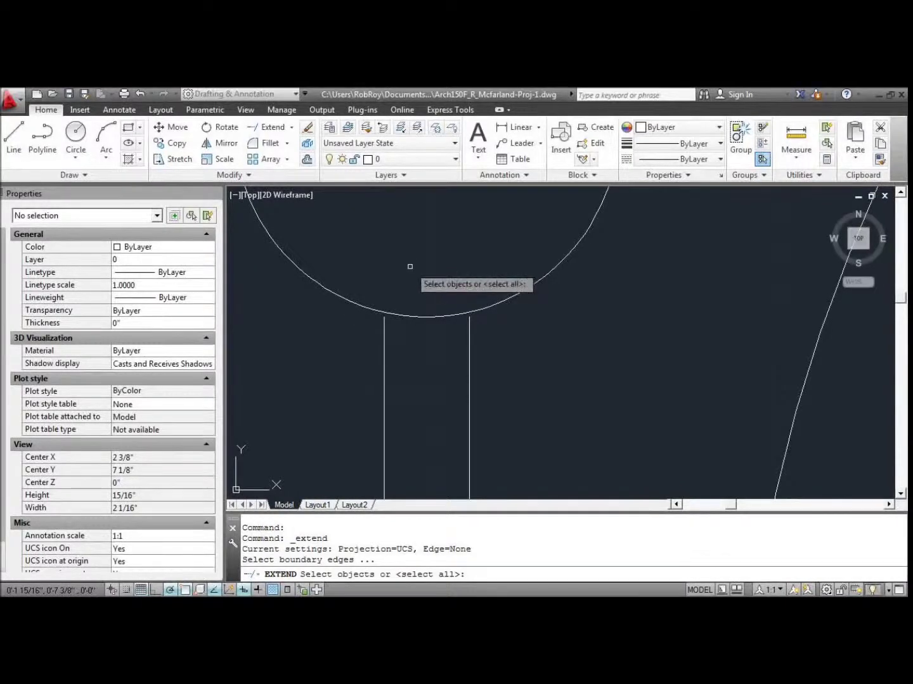
click(357, 304)
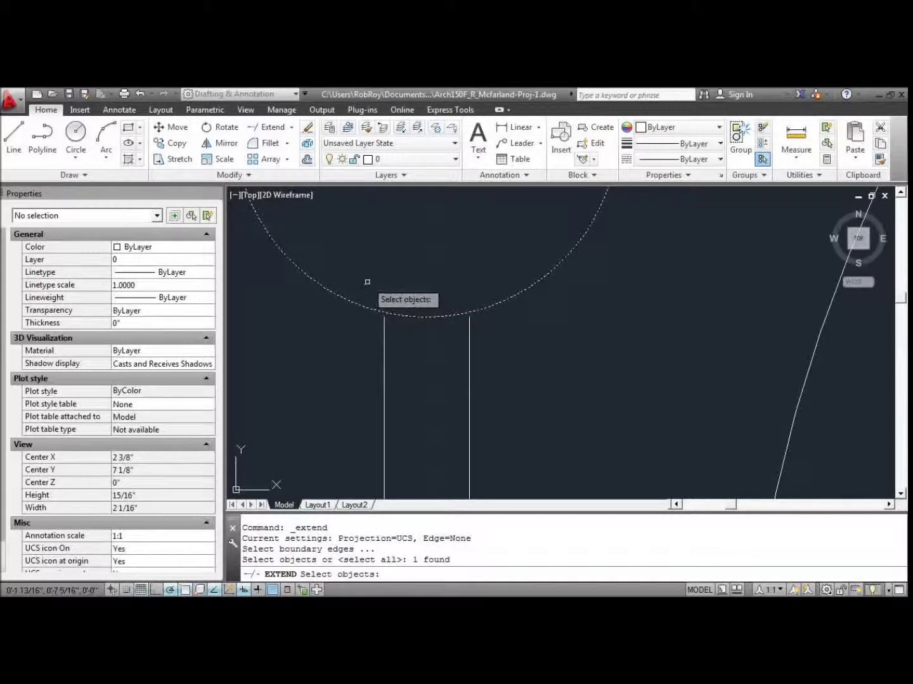
key(Return)
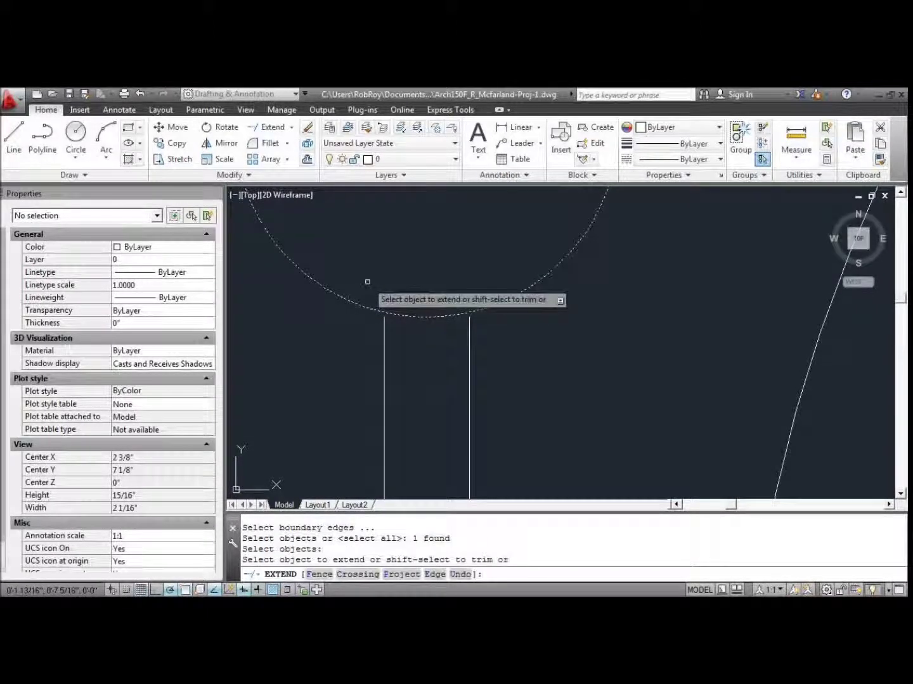
click(386, 321)
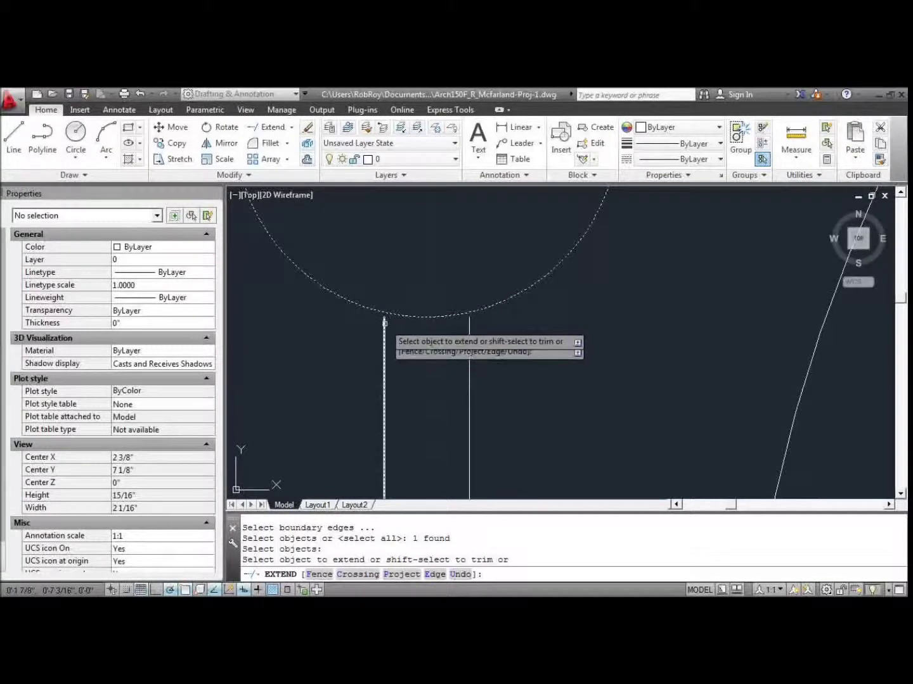
click(467, 322)
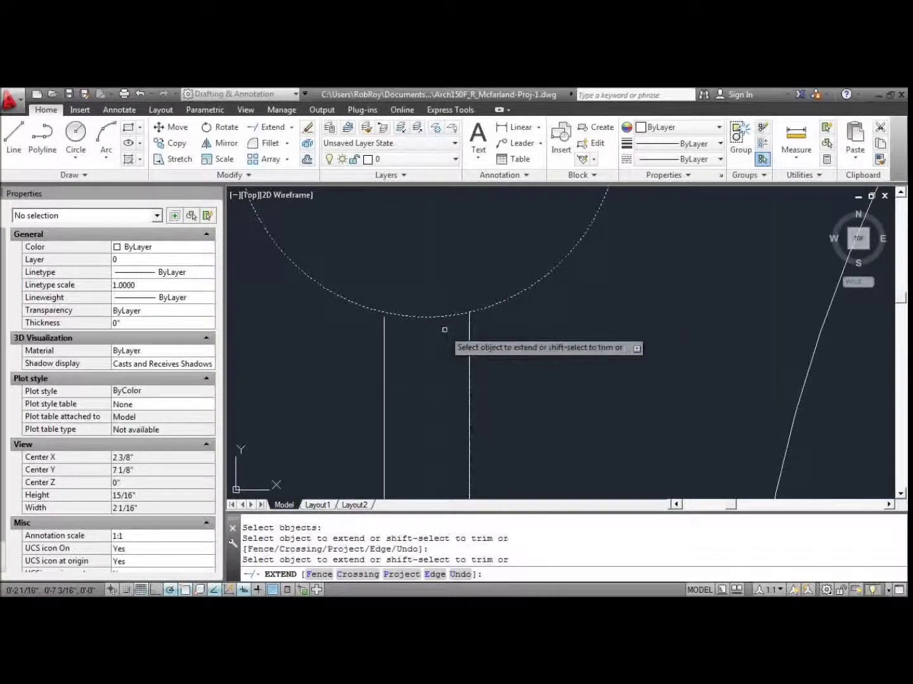
click(386, 322)
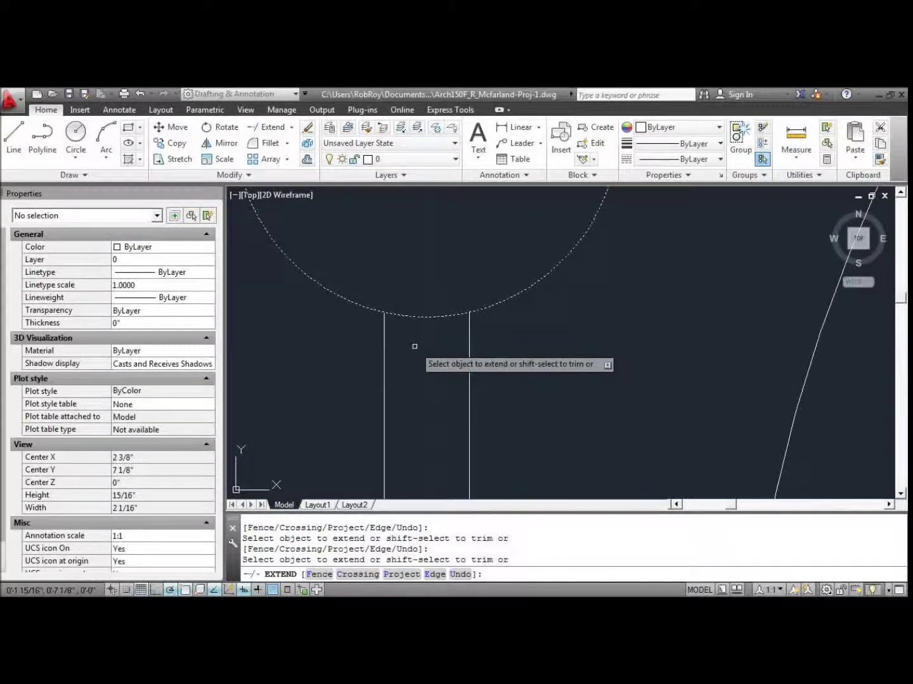
key(Return)
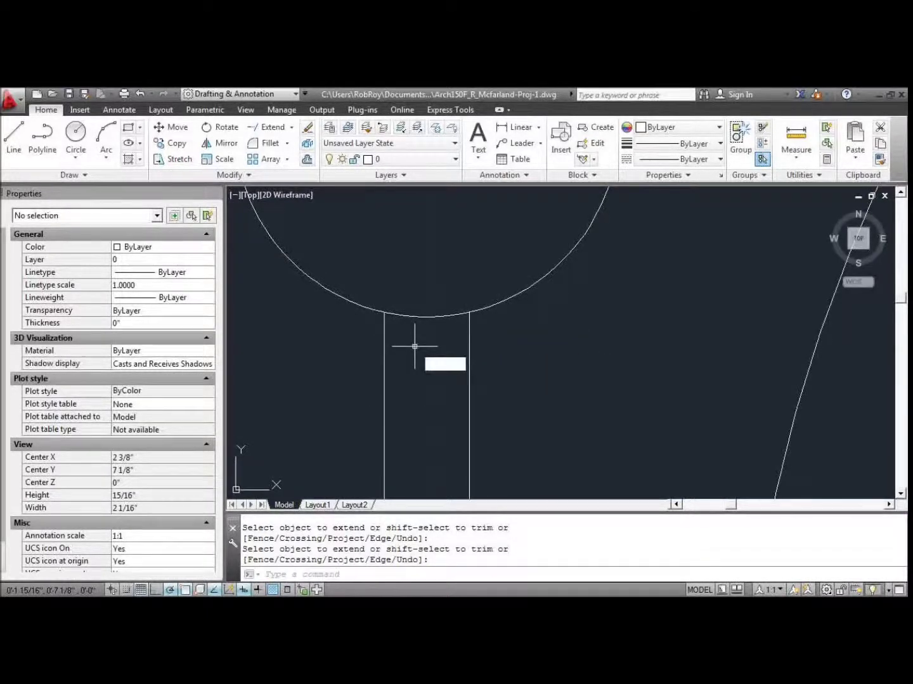
Trim away the part of the fork head's arc that lies between the two handle lines, using all objects as cutting edges.
text(TR)
key(Return)
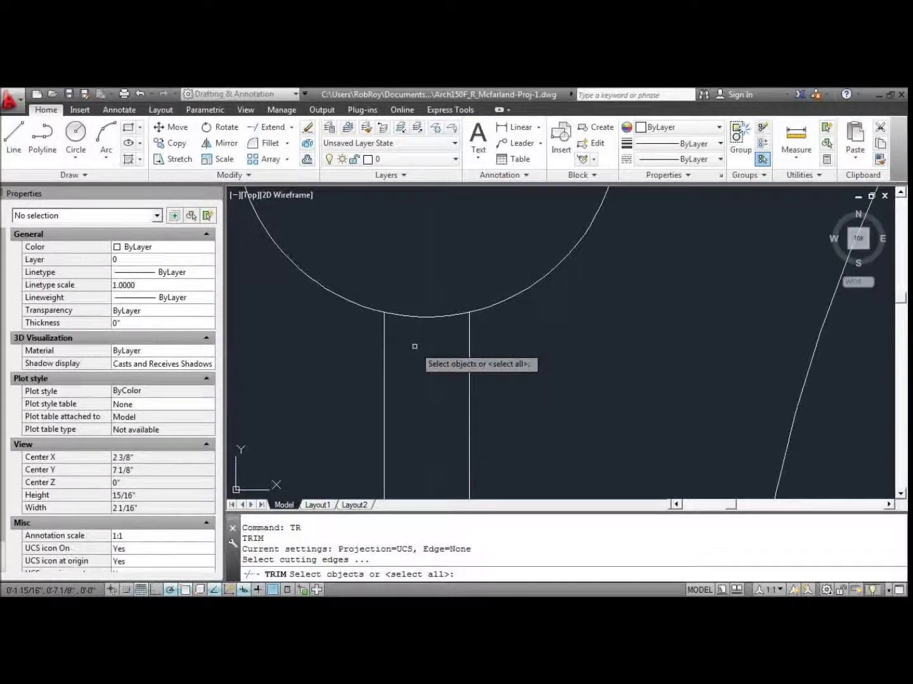
key(Return)
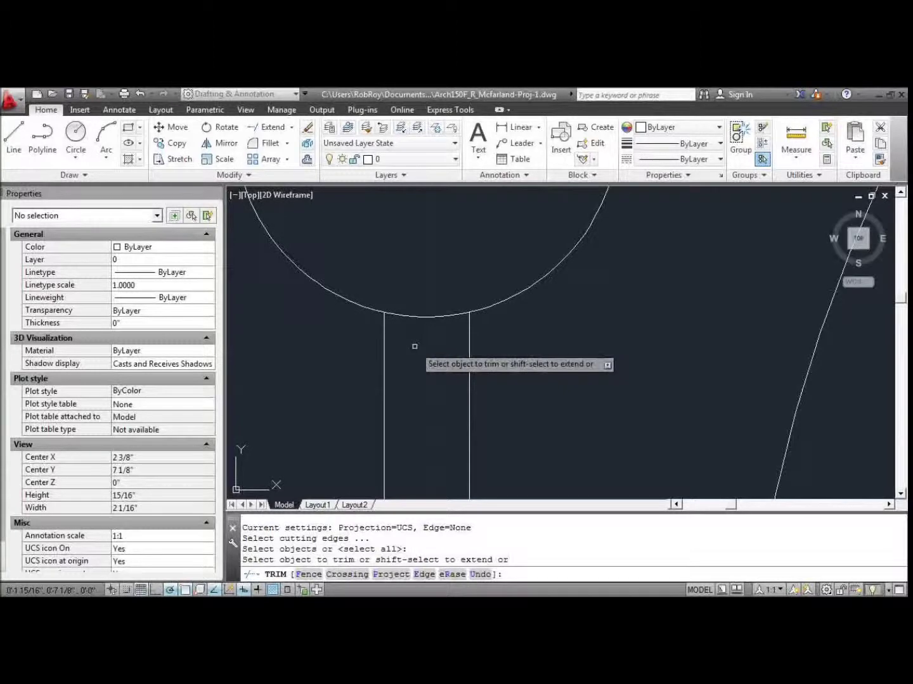
click(428, 317)
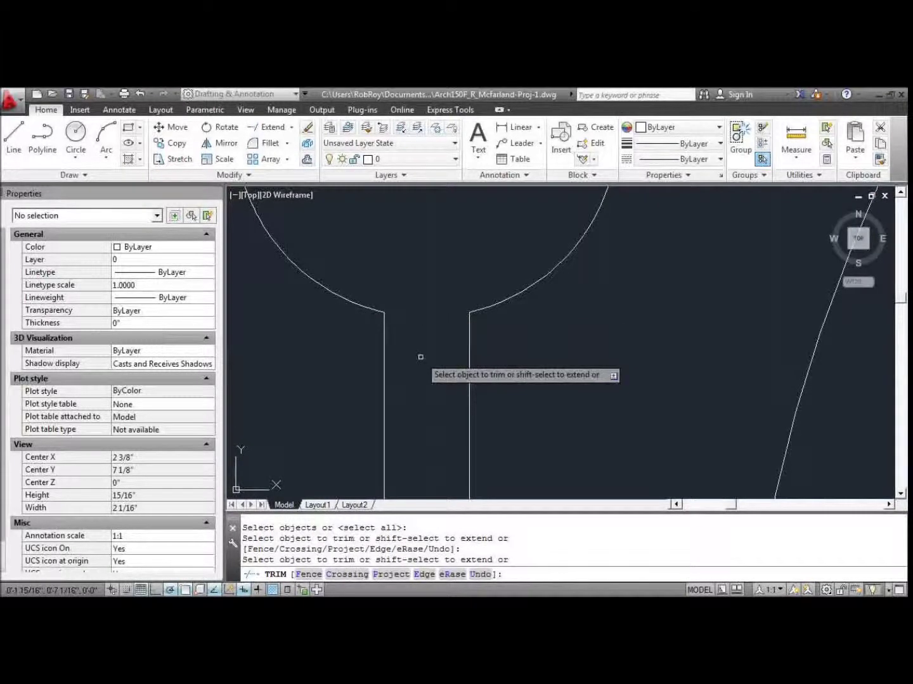
key(Return)
Fillet the lower ends of the two parallel fork handle lines to close the handle with a rounded end.
scroll(424, 326, down, 4)
scroll(418, 383, down, 3)
scroll(422, 383, up, 2)
scroll(422, 383, up, 3)
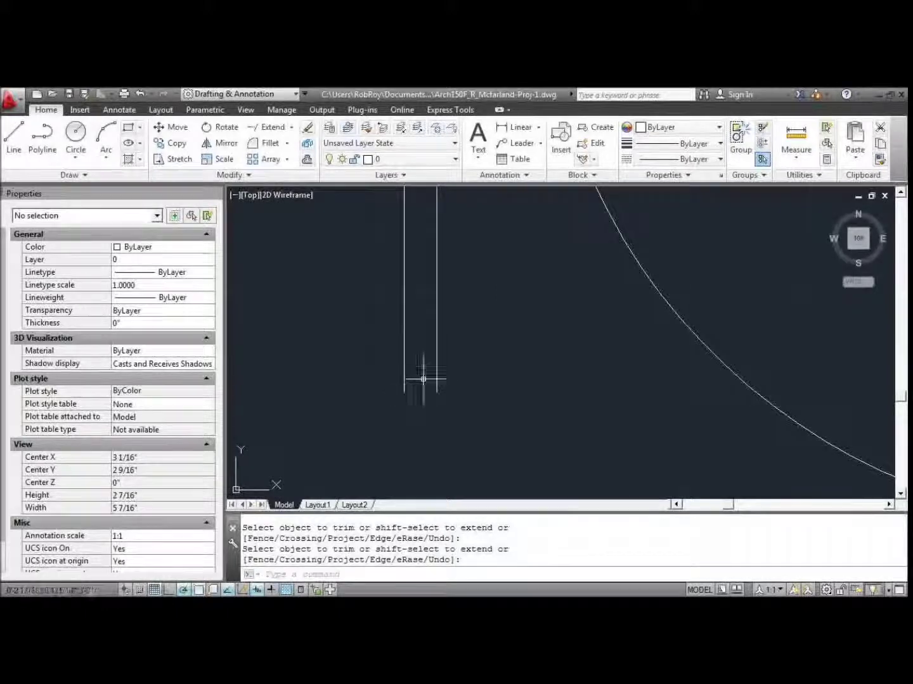
click(266, 144)
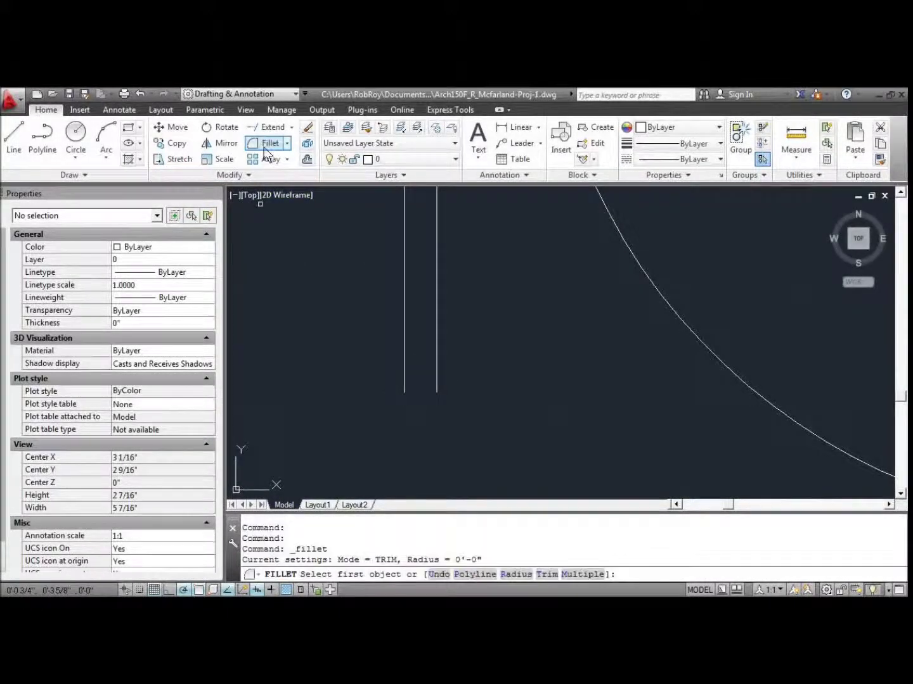
click(404, 388)
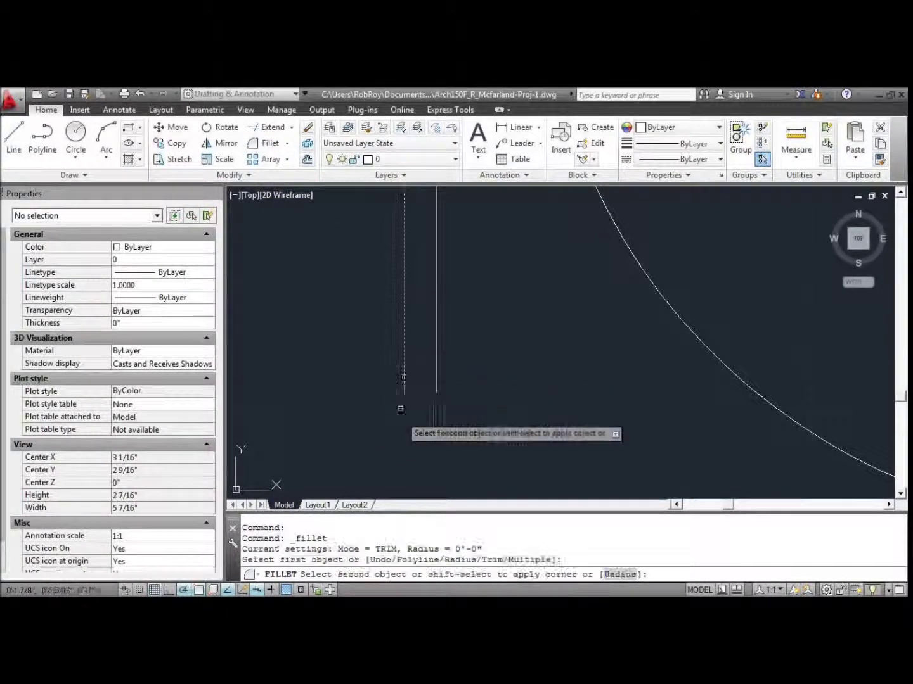
click(436, 382)
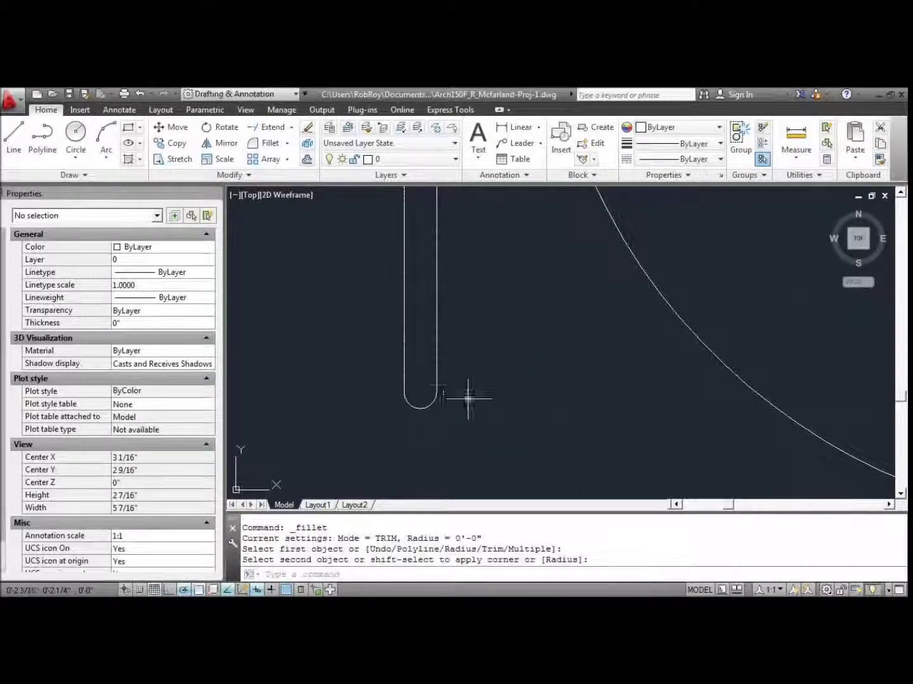
scroll(475, 392, down, 2)
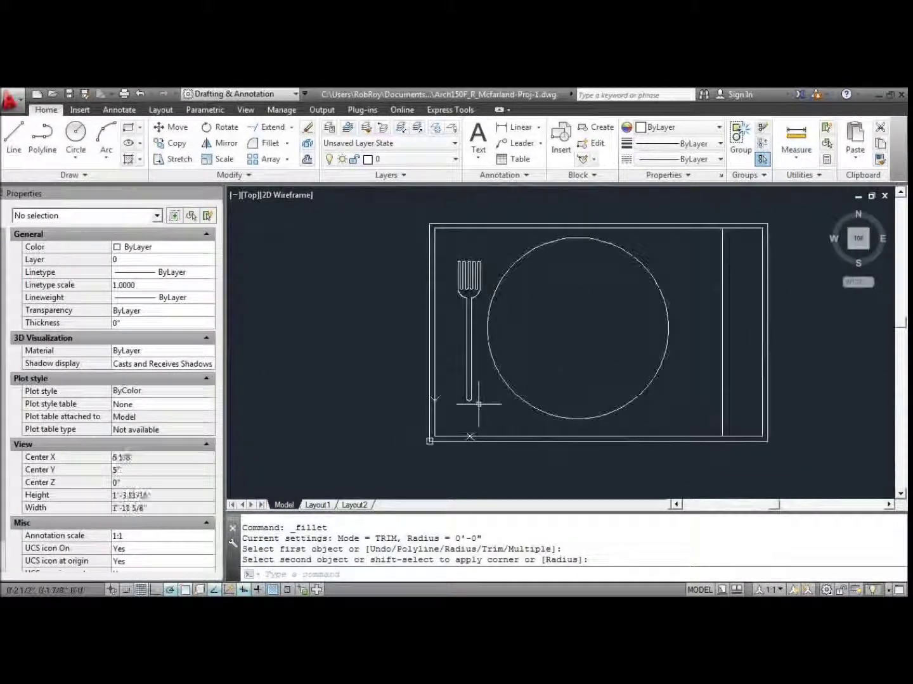
scroll(483, 329, down, 1)
scroll(485, 325, up, 5)
scroll(483, 320, down, 4)
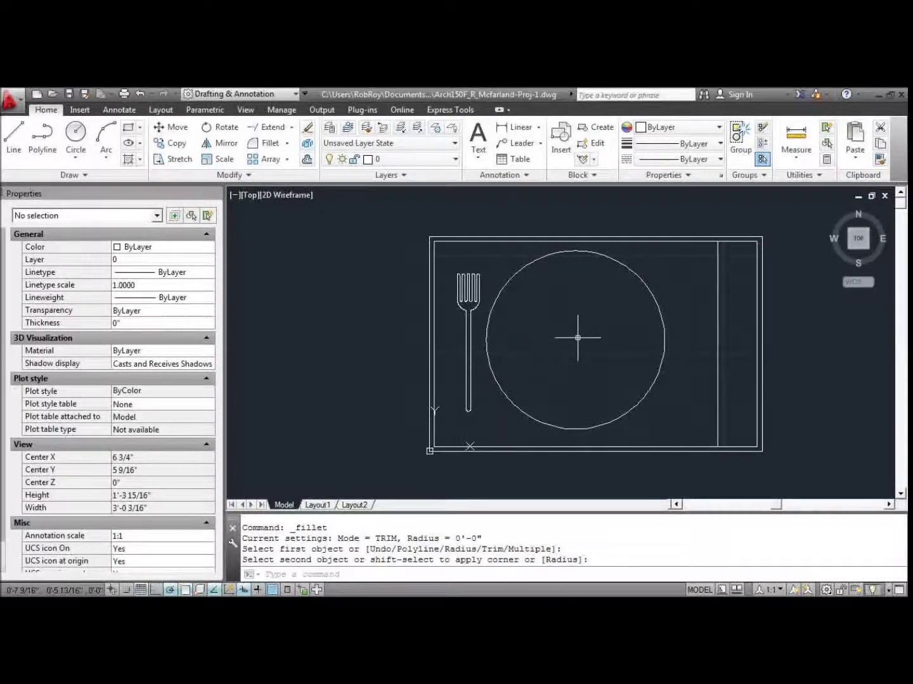
scroll(623, 313, up, 3)
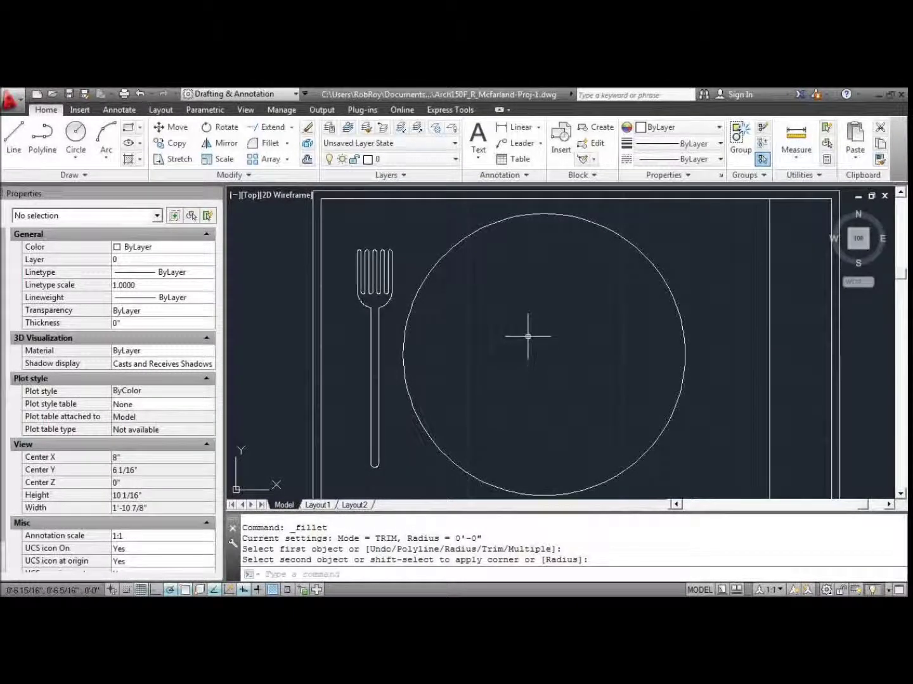
mouse_move(389, 596)
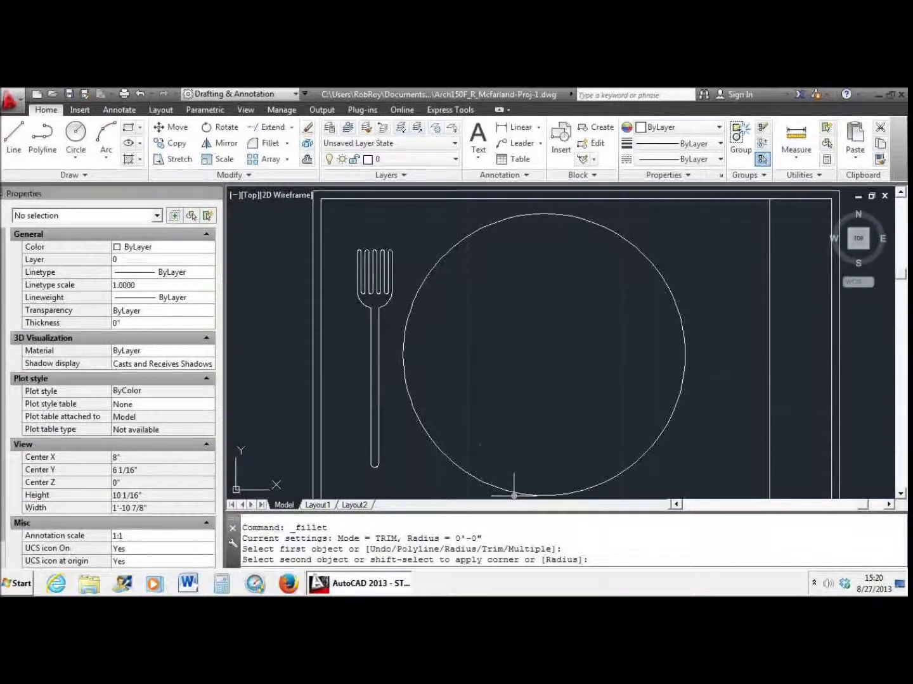